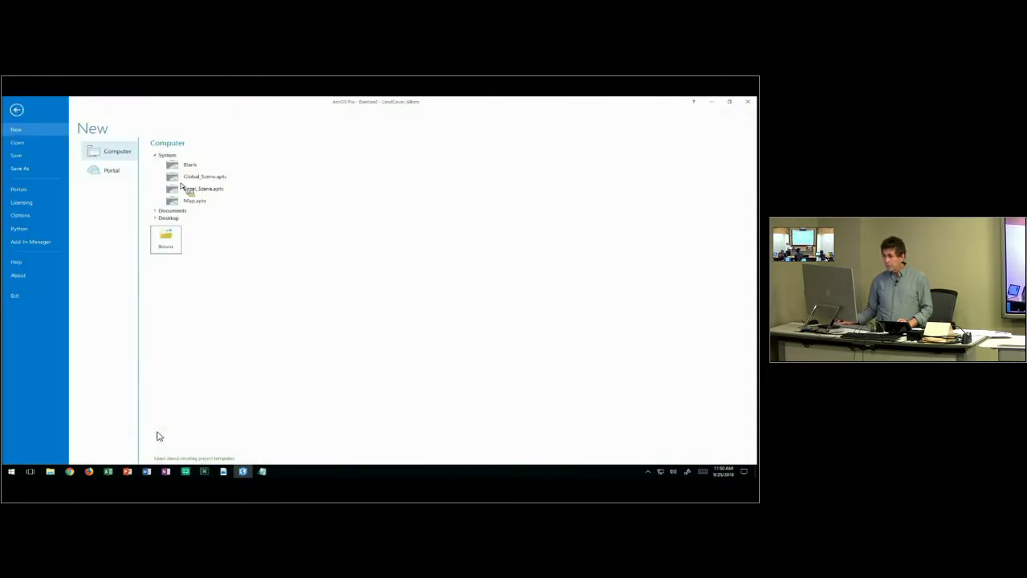
Create a new project named Ex3Slope from the Map template in its own folder, without saving changes to the current project
left_click(212, 180)
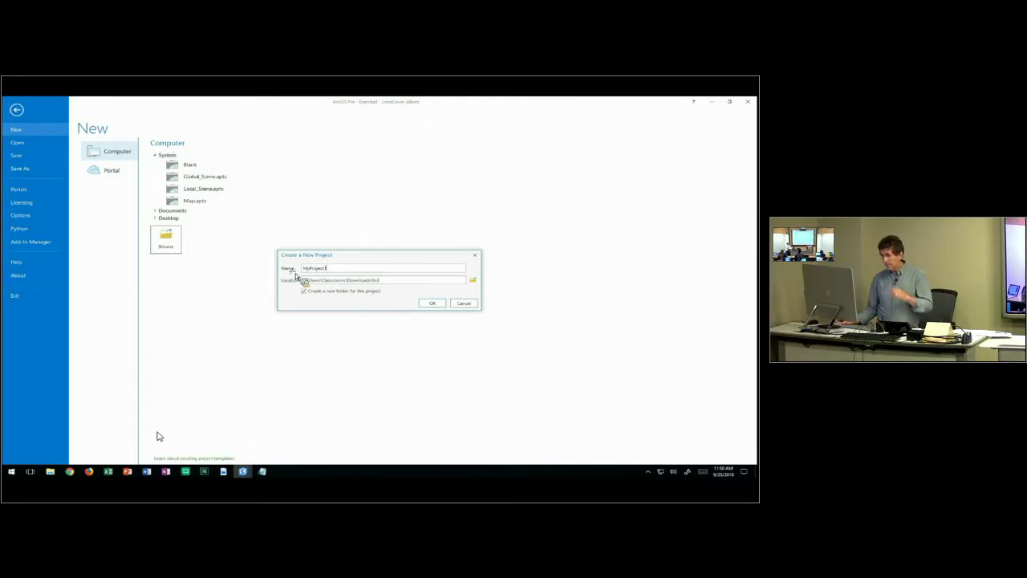
left_click(430, 302)
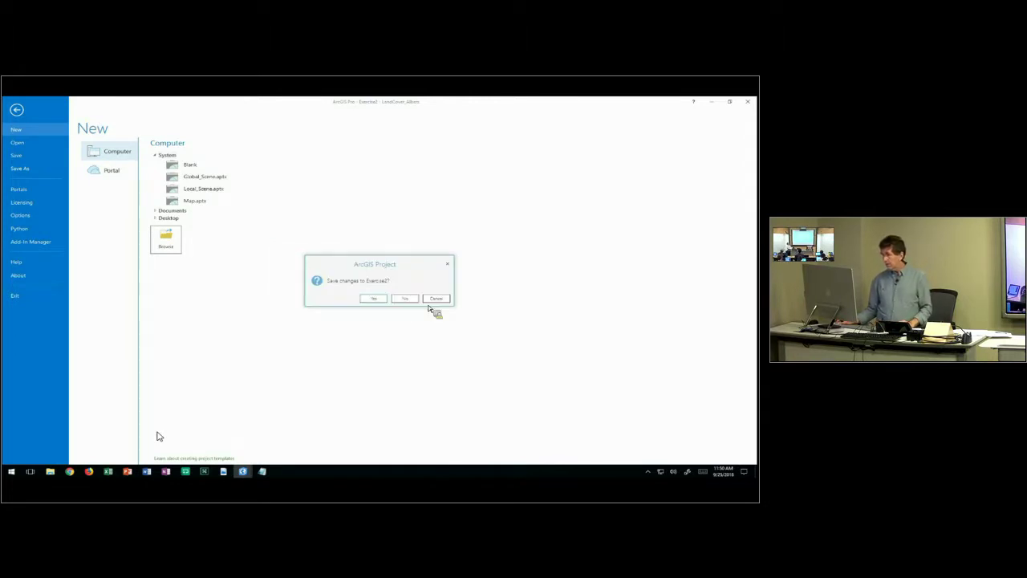
left_click(405, 298)
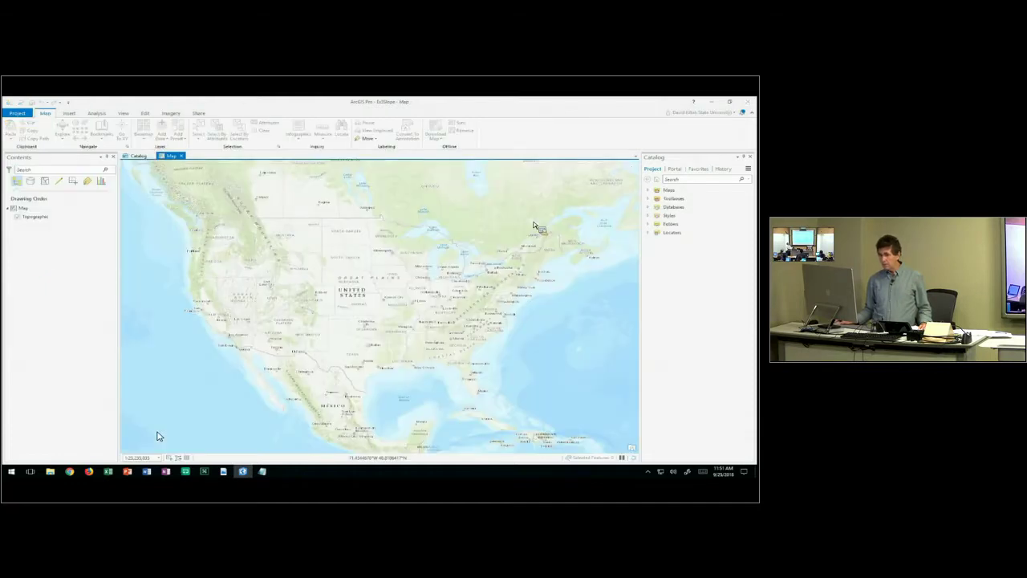
Add the elev.asc raster from the Ex3 folder in Downloads to the map
left_click(172, 136)
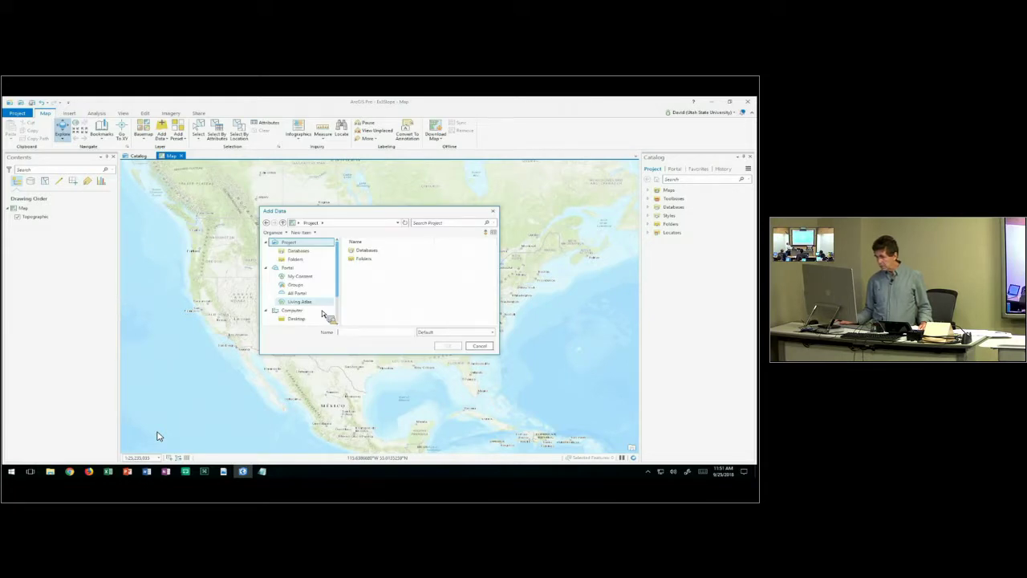
scroll(323, 313, "down", 1)
left_click(306, 312)
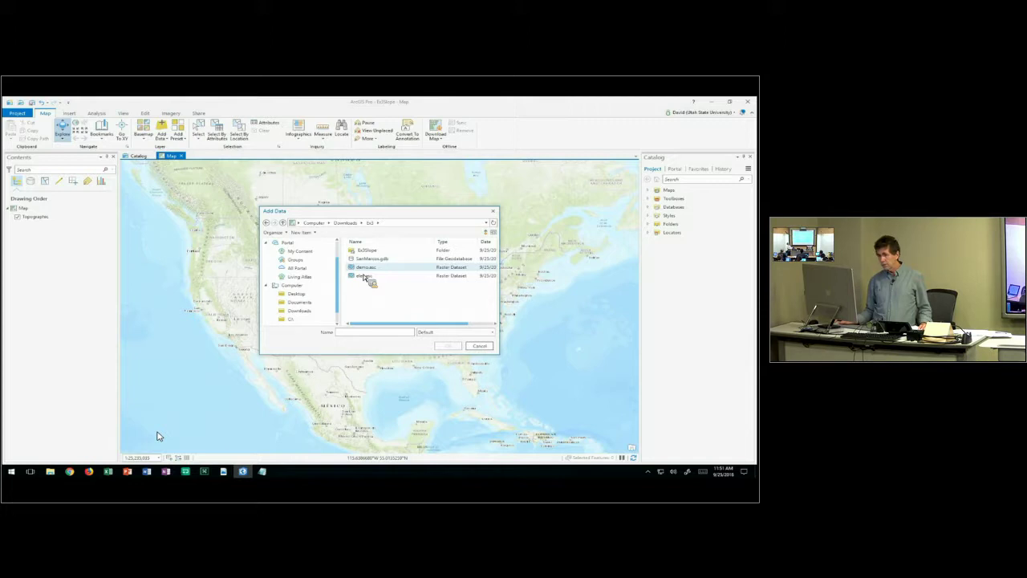
left_click_drag(365, 276, 369, 351)
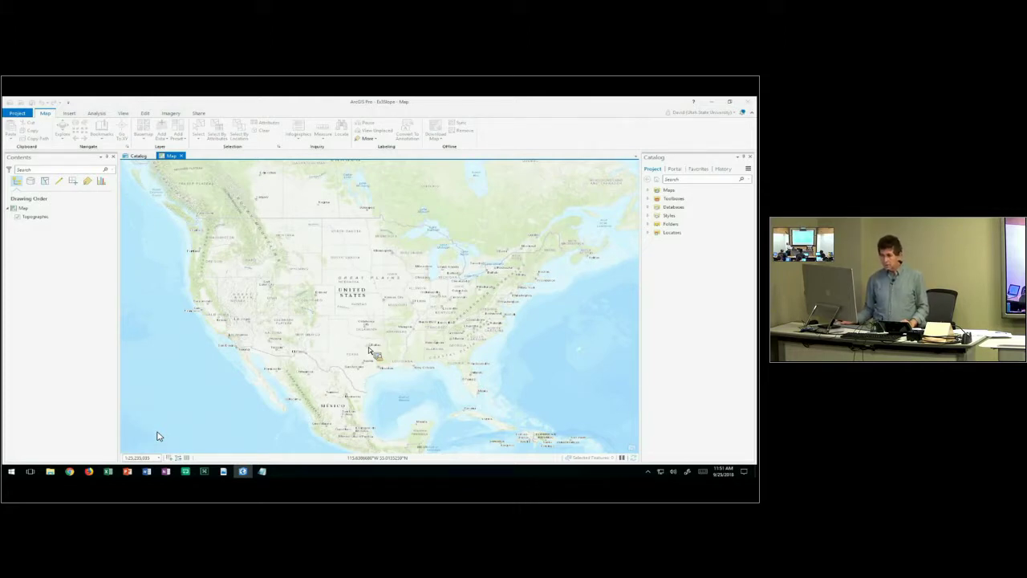
left_click_drag(370, 352, 33, 234)
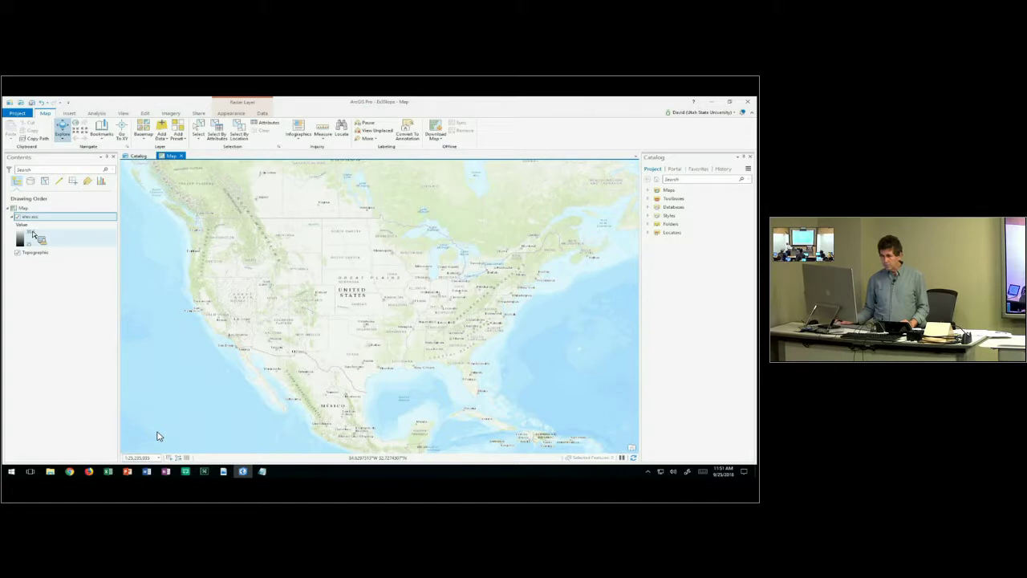
Zoom to the elev.asc layer and remove the Topographic basemap from the map
right_click(36, 218)
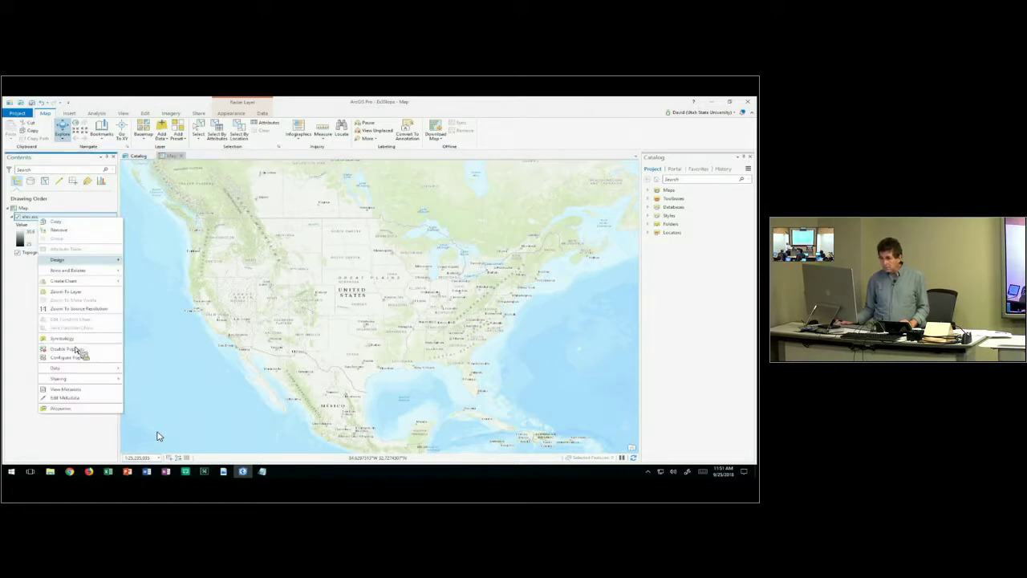
left_click(65, 290)
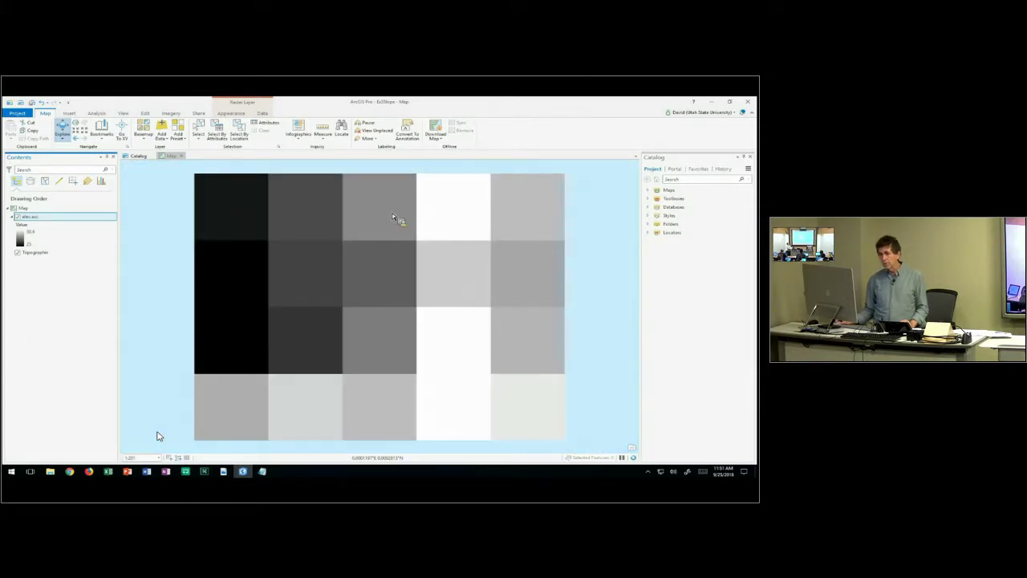
right_click(32, 252)
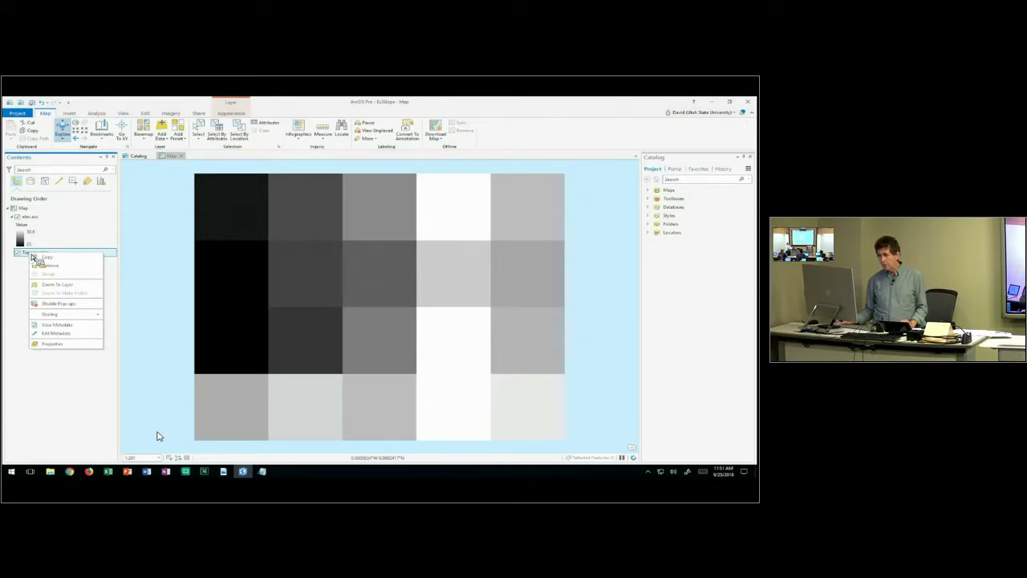
left_click(45, 265)
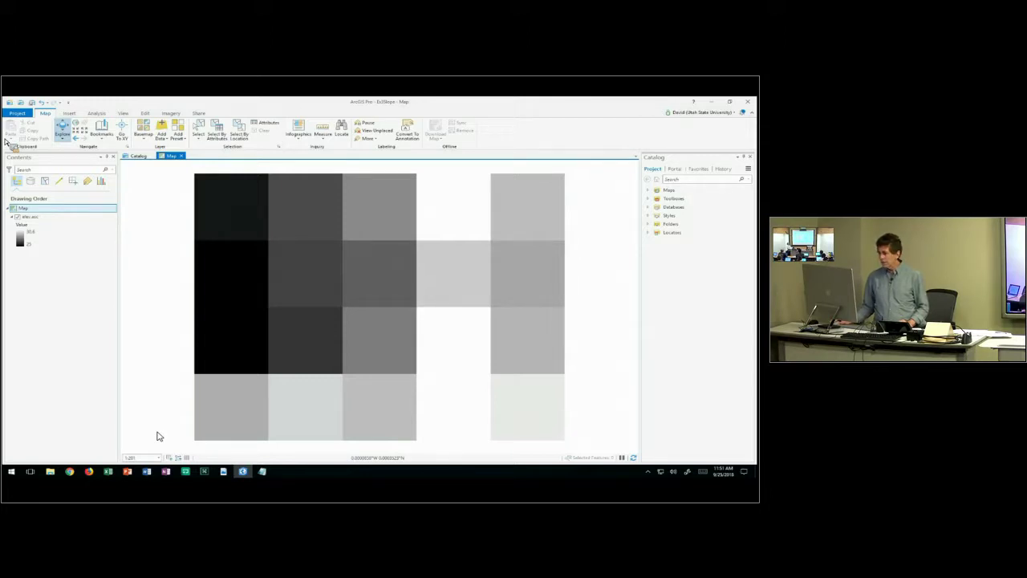
Identify the pixel values of two elev.asc cells and compare them with the elevation table in the Ex32018.pdf exercise
left_click(391, 283)
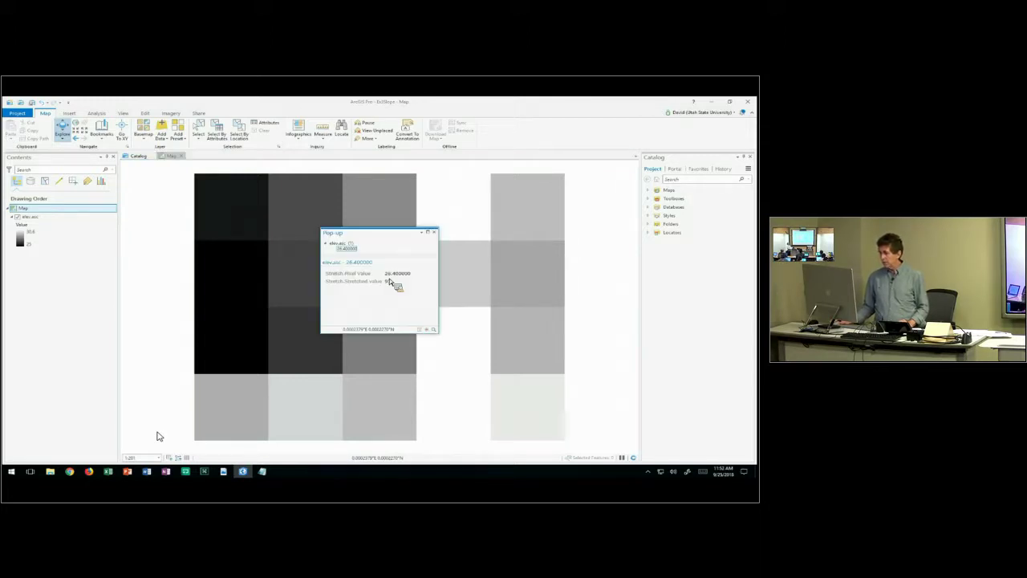
left_click(337, 222)
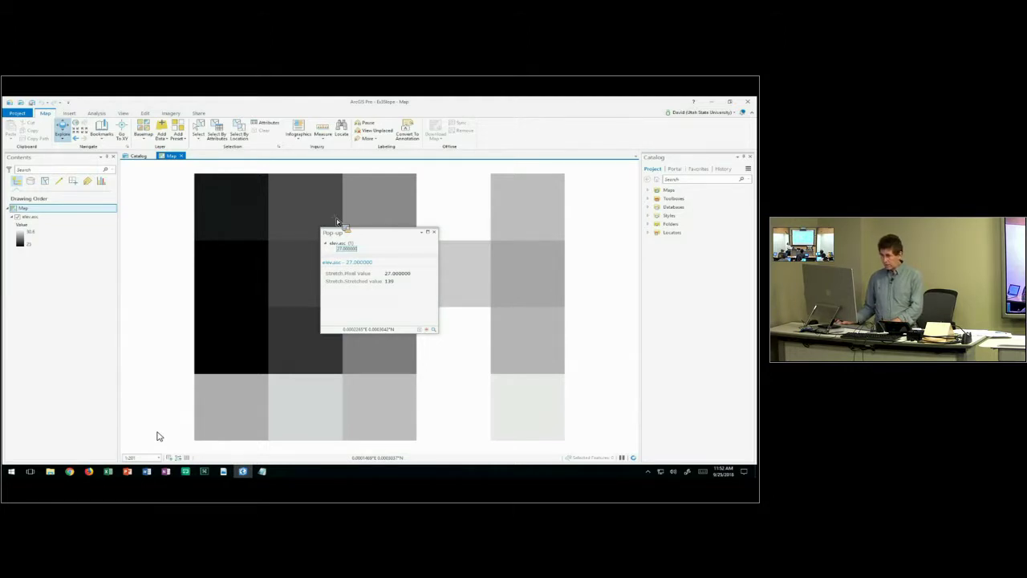
key("alt+Tab")
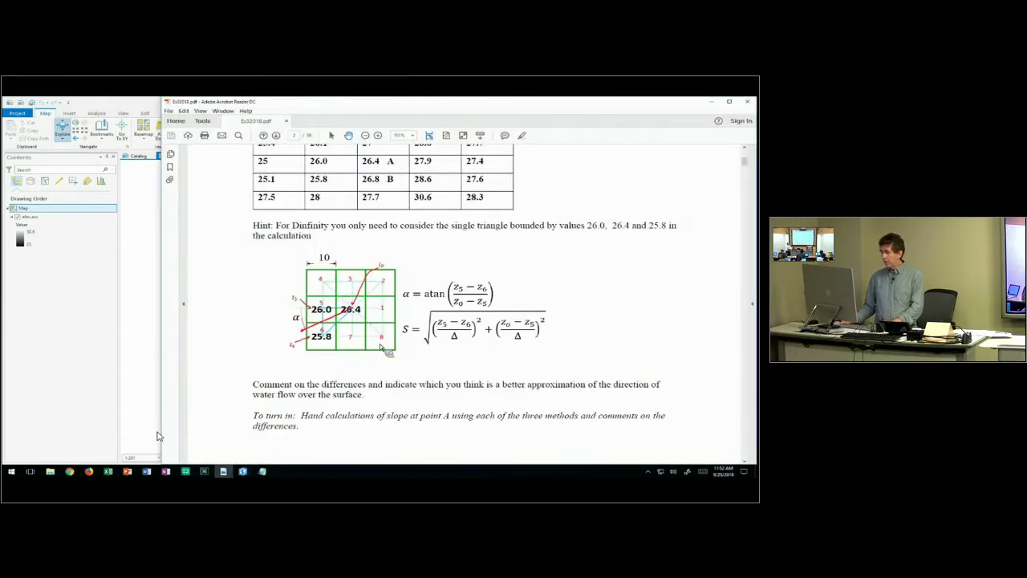
scroll(381, 345, "up", 1)
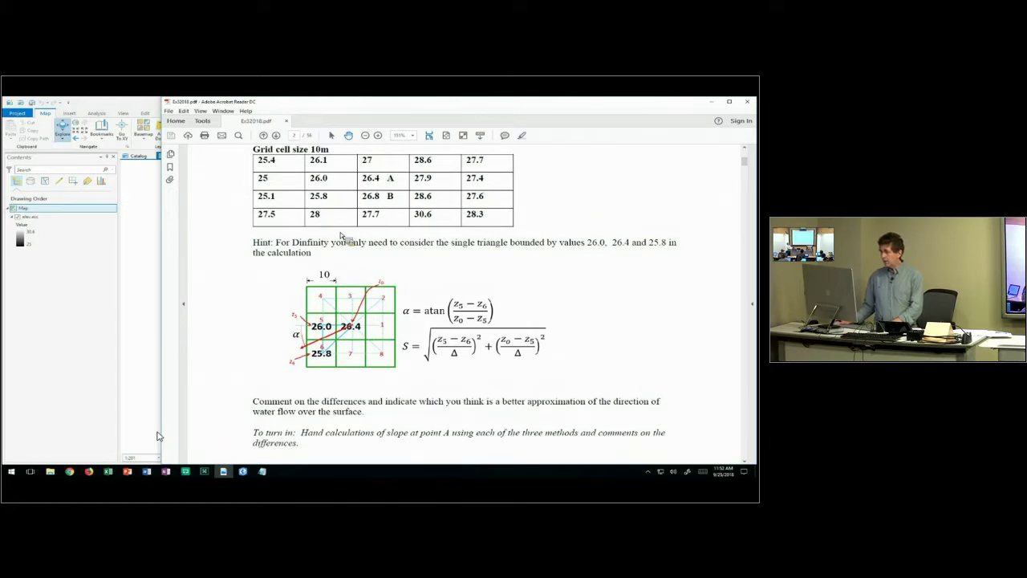
Read the exercise instructions from the hand calculation through section 1.2 to the location of the Slope tool
scroll(341, 235, "down", 3)
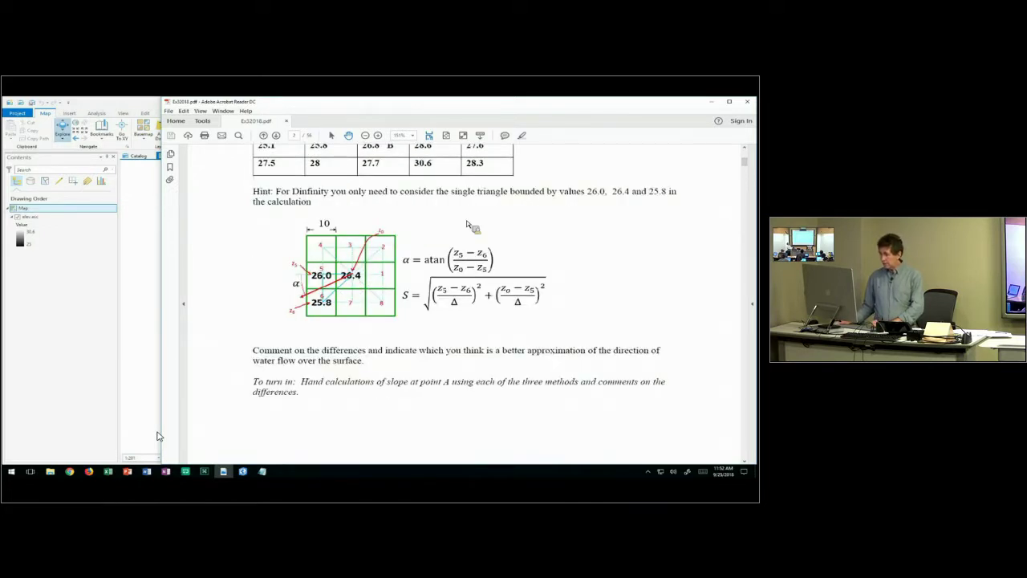
scroll(466, 224, "down", 10)
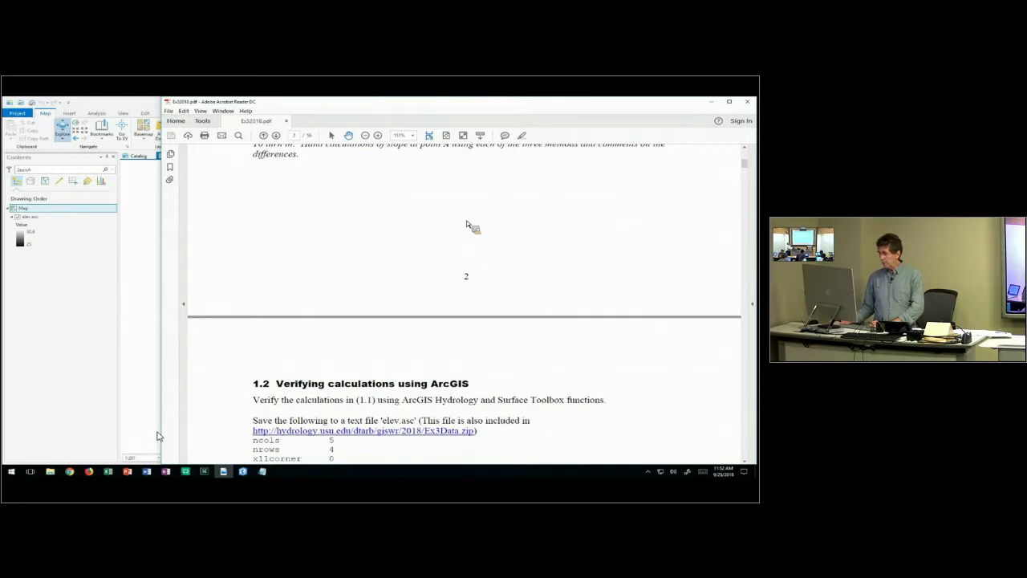
scroll(466, 224, "down", 12)
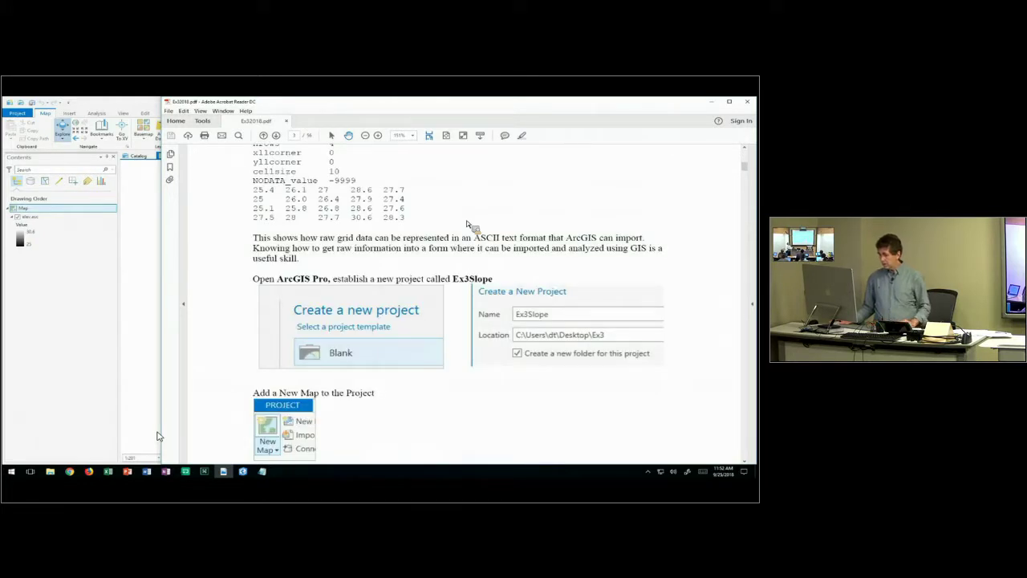
scroll(466, 225, "down", 12)
scroll(486, 320, "down", 1)
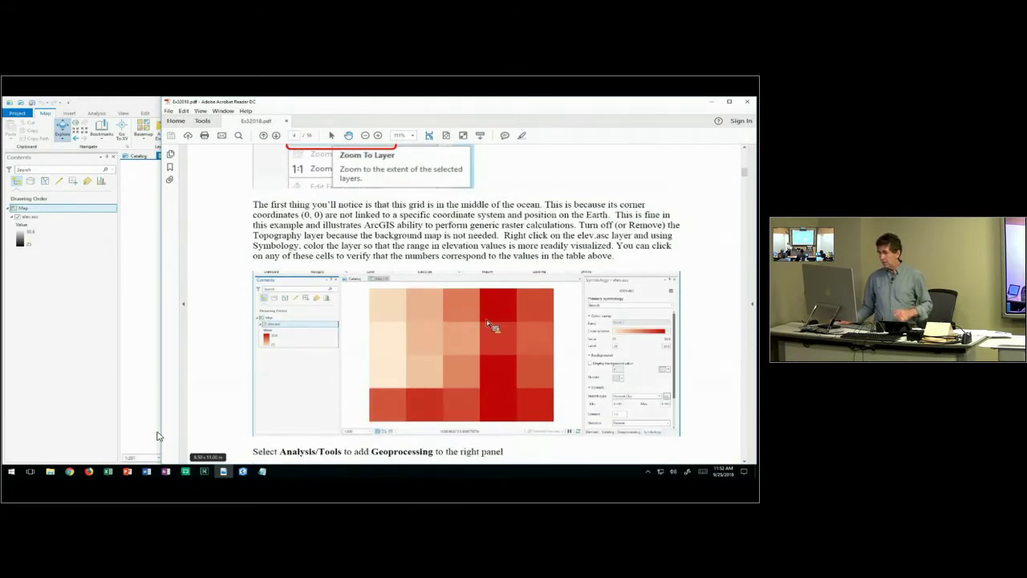
scroll(486, 320, "down", 1)
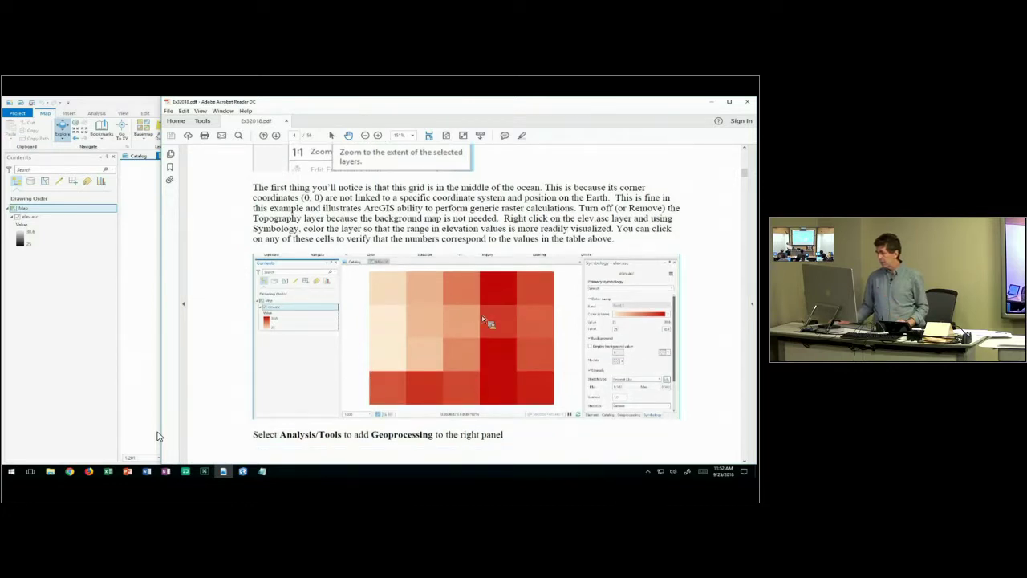
scroll(484, 321, "down", 3)
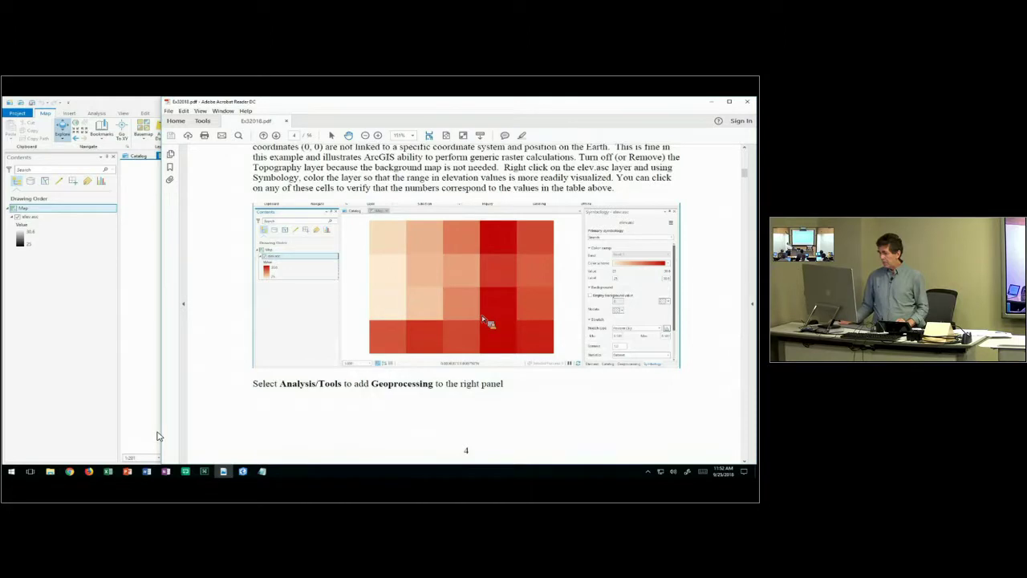
scroll(484, 321, "down", 5)
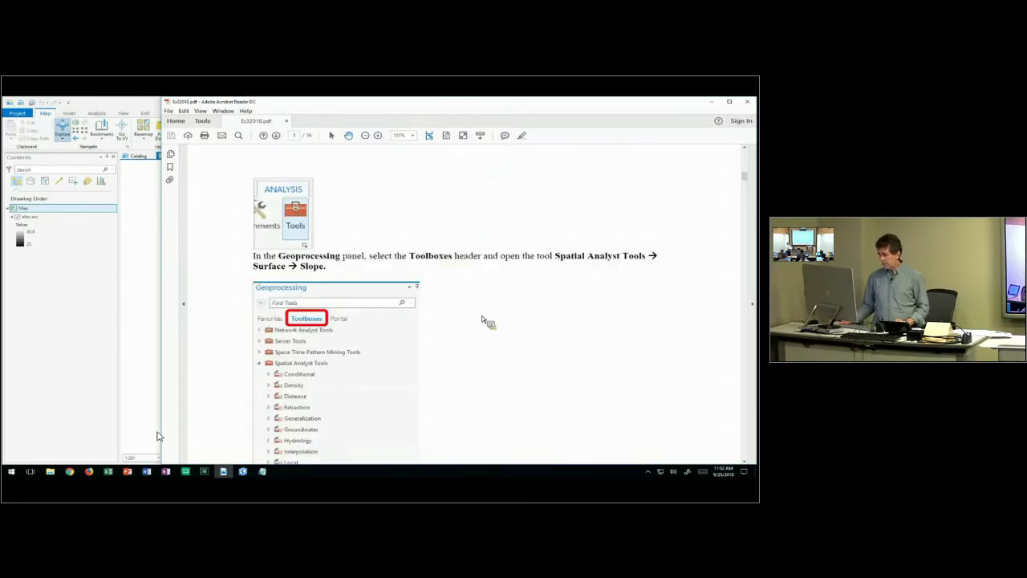
scroll(483, 321, "down", 15)
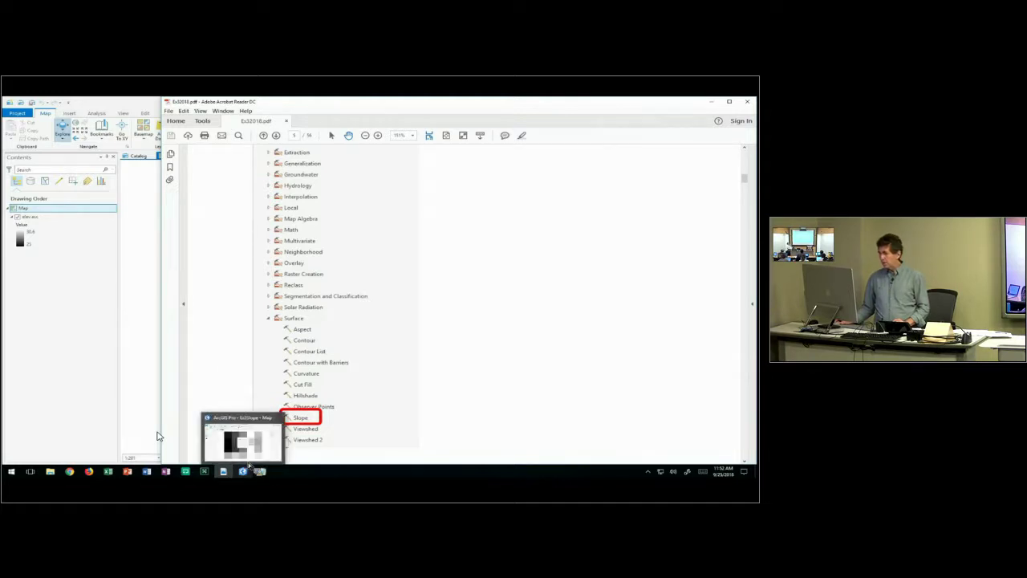
Switch to ArcGIS Pro and run the Aspect tool from the Spatial Analyst Surface toolset on elev.asc with the Planar method
left_click(250, 467)
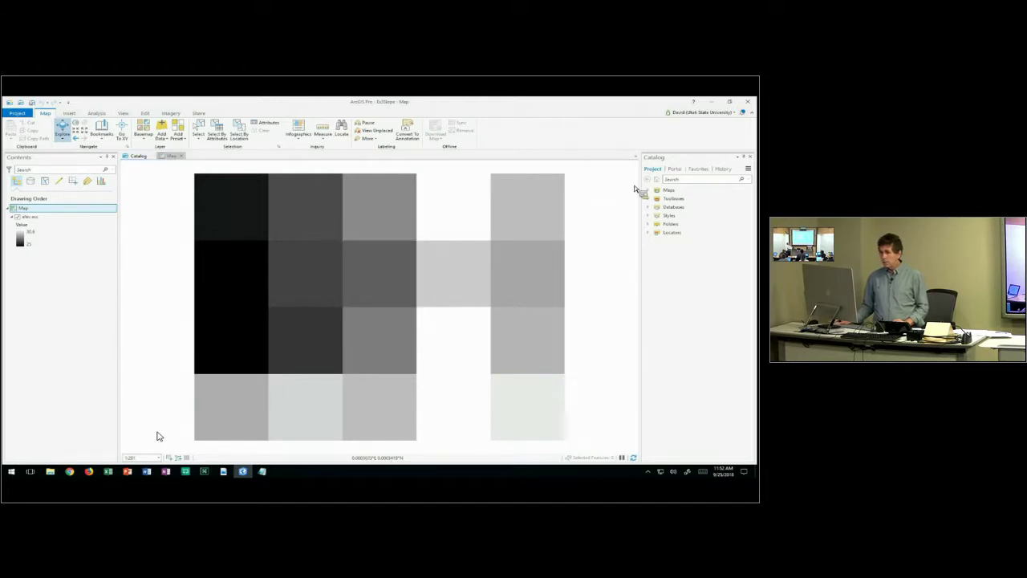
left_click(96, 113)
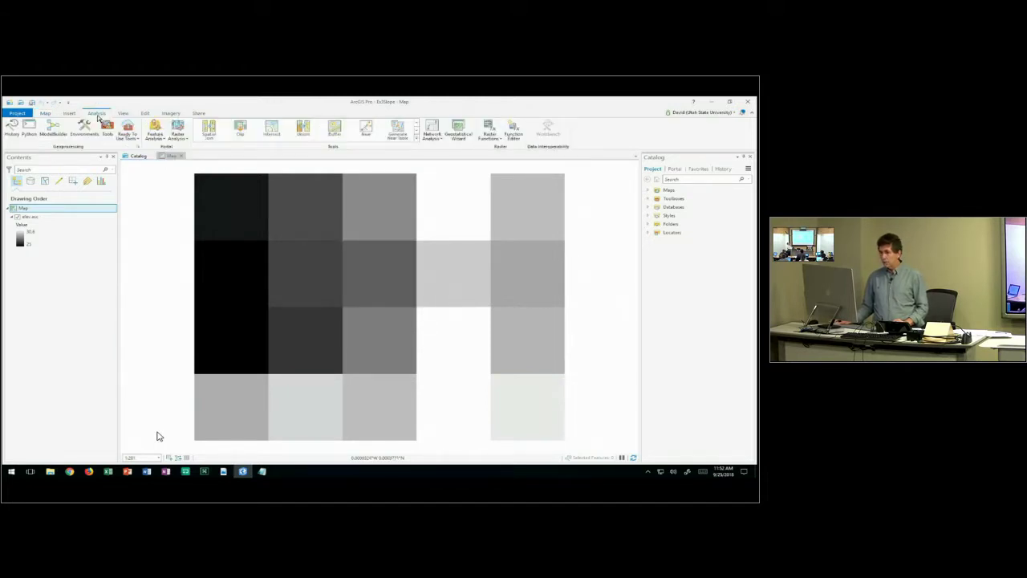
left_click(107, 128)
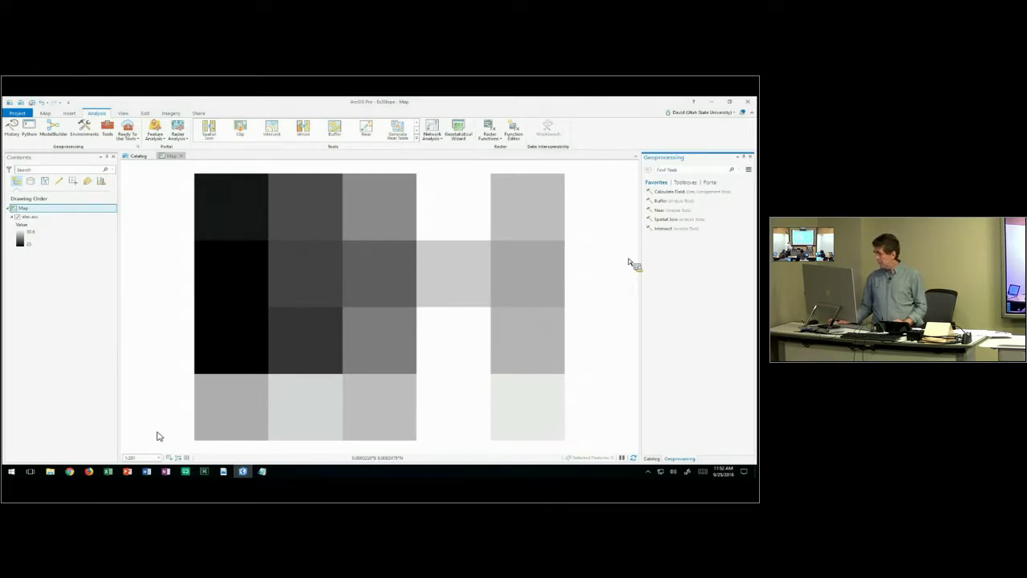
left_click(685, 182)
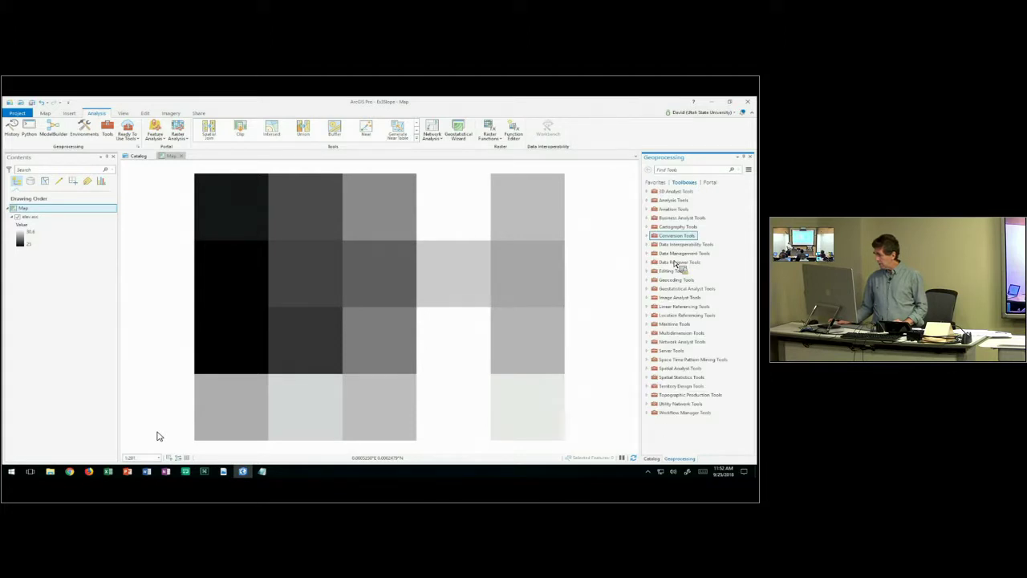
left_click(701, 369)
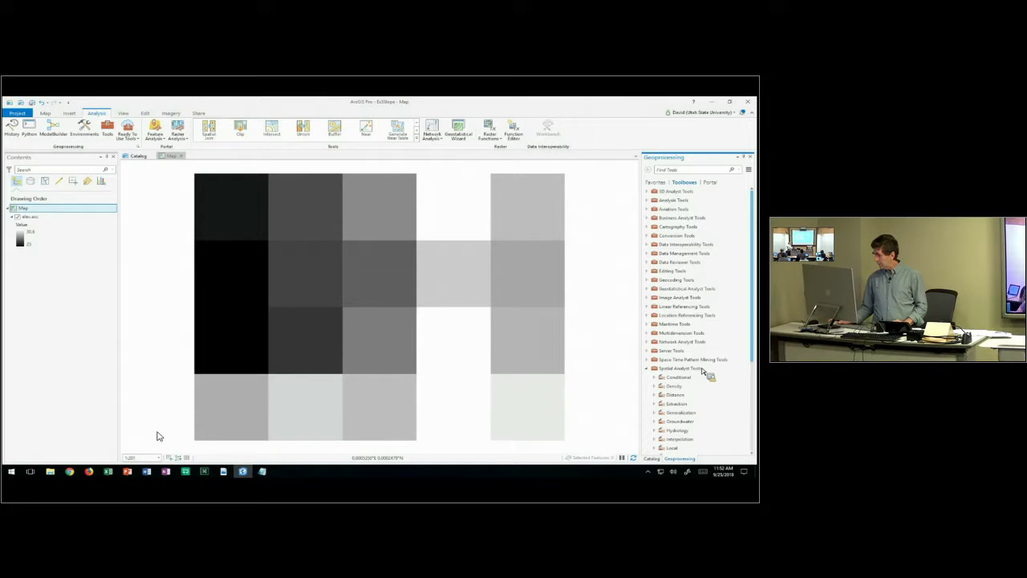
scroll(704, 430, "down", 5)
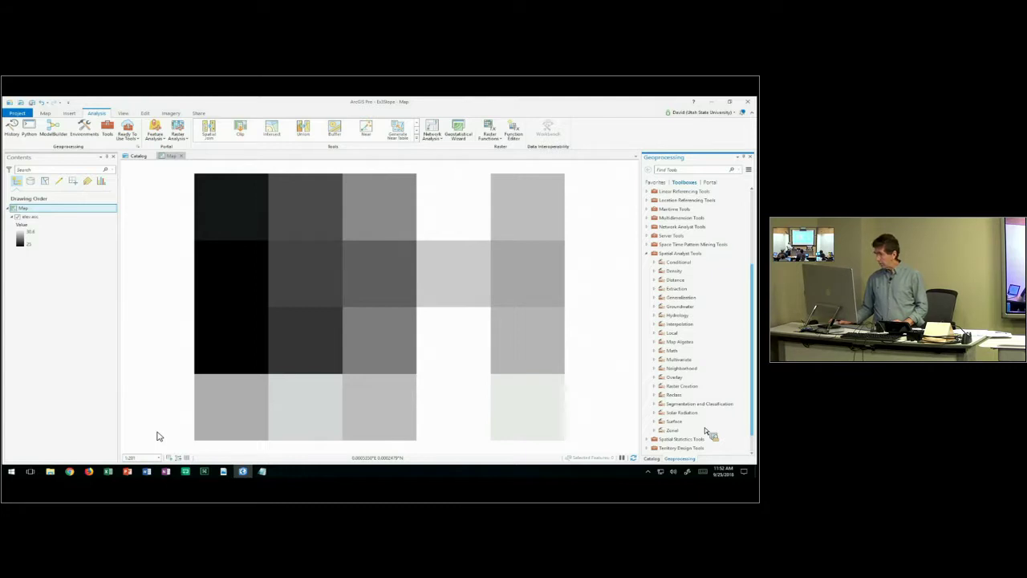
left_click(698, 422)
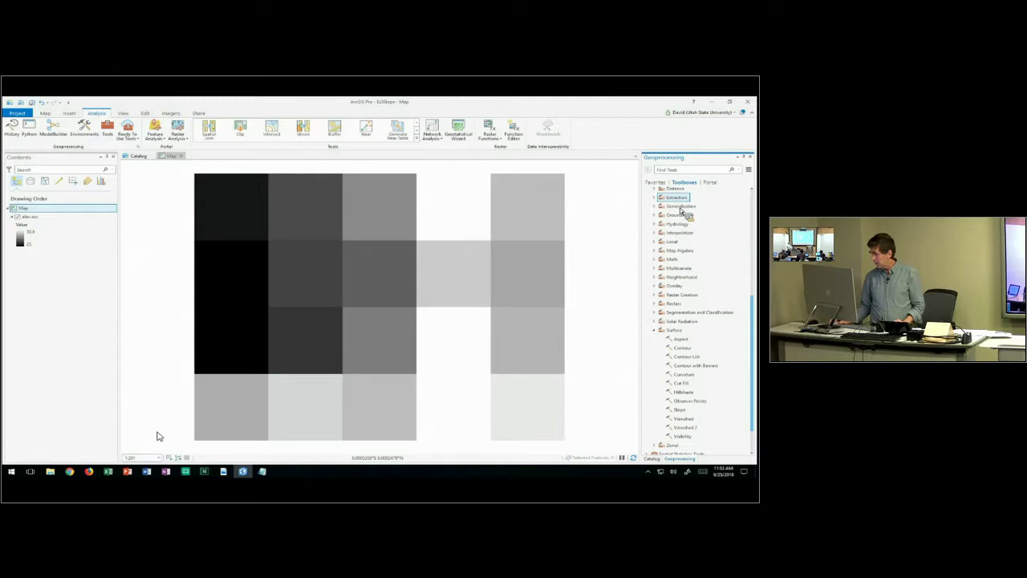
left_click(680, 339)
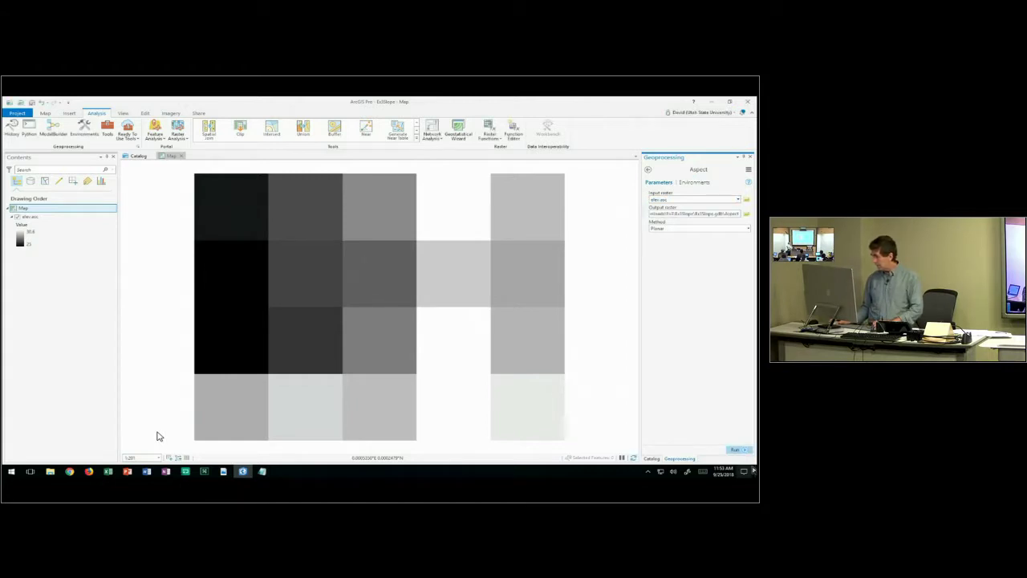
left_click(738, 449)
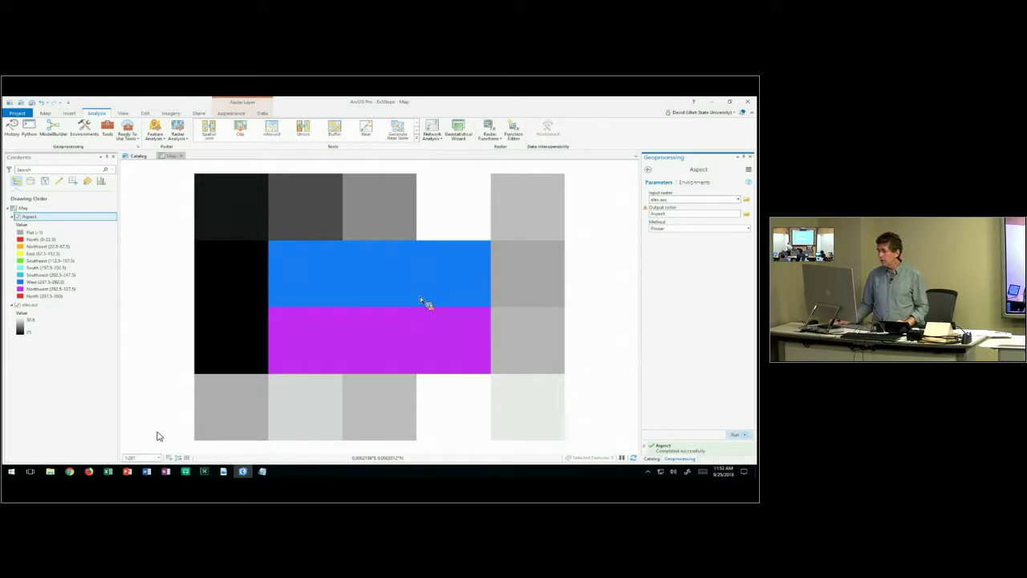
Identify the Aspect raster's value at the middle cell of the west-facing row and return to the Surface toolset
left_click(419, 298)
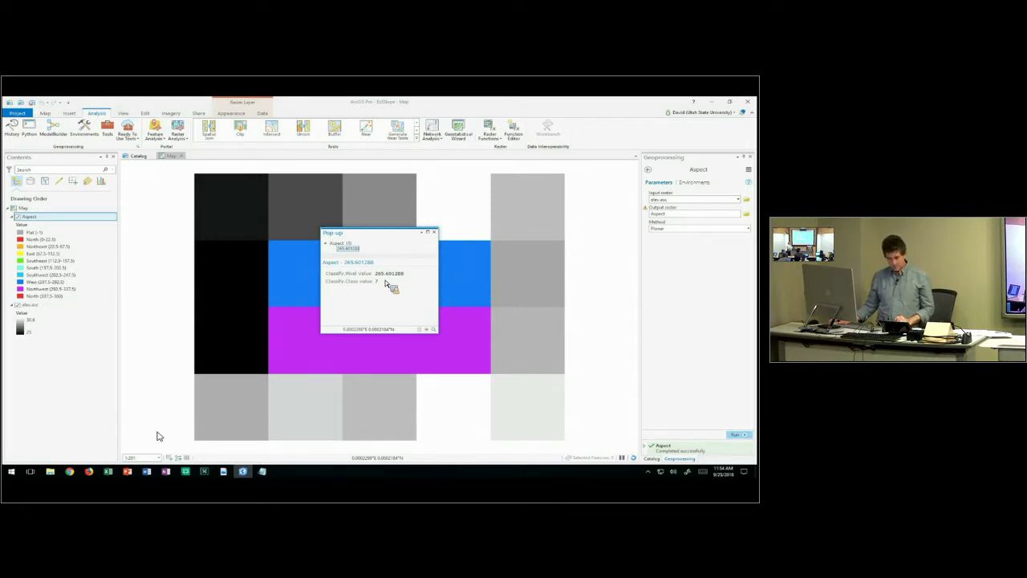
left_click(433, 232)
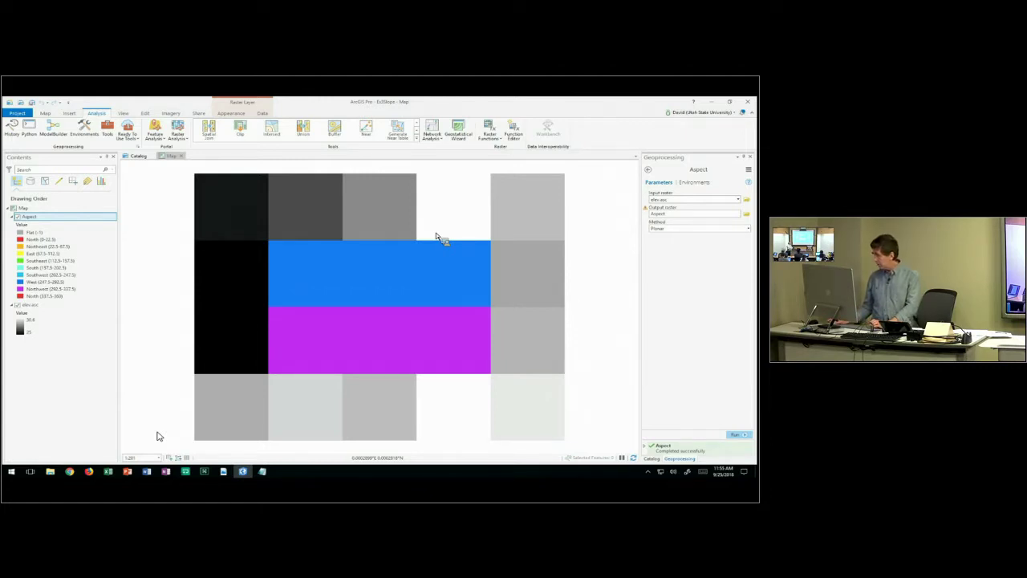
left_click(648, 169)
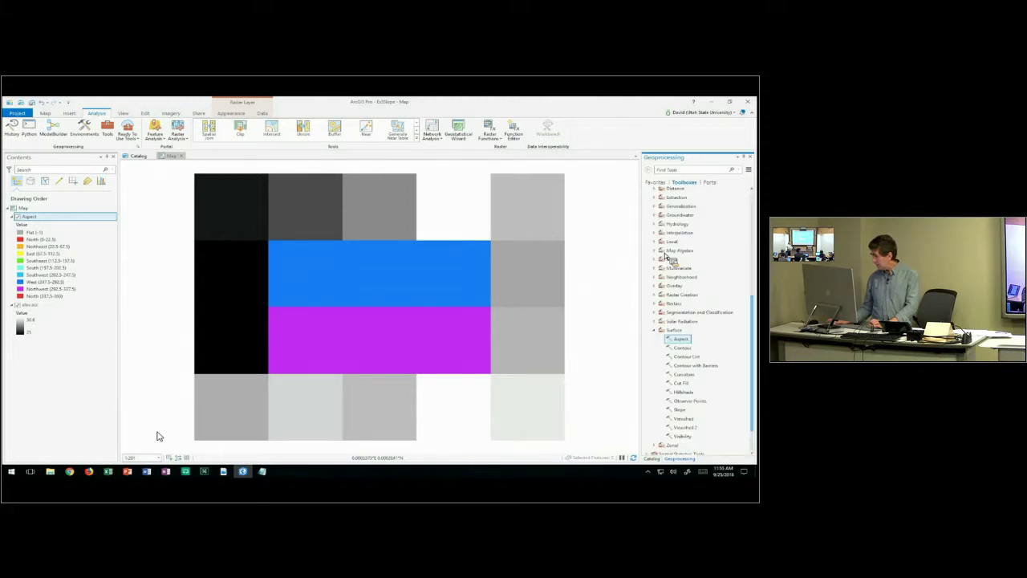
Run the Hydrology Flow Direction tool on elev.asc with the DINF type, output FlowDirDinf and drop raster PercDropDinf
scroll(669, 273, "down", 1)
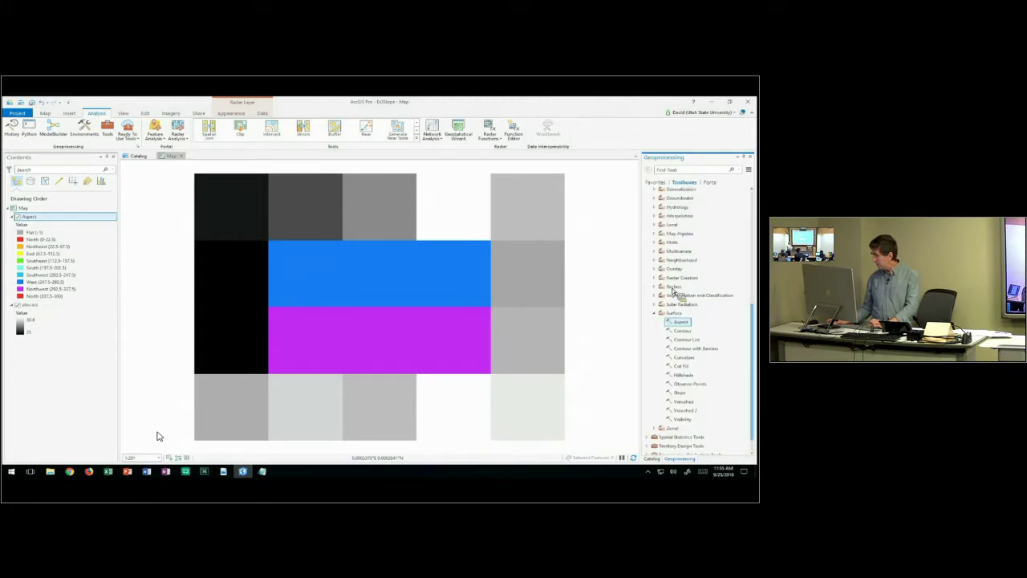
left_click(654, 207)
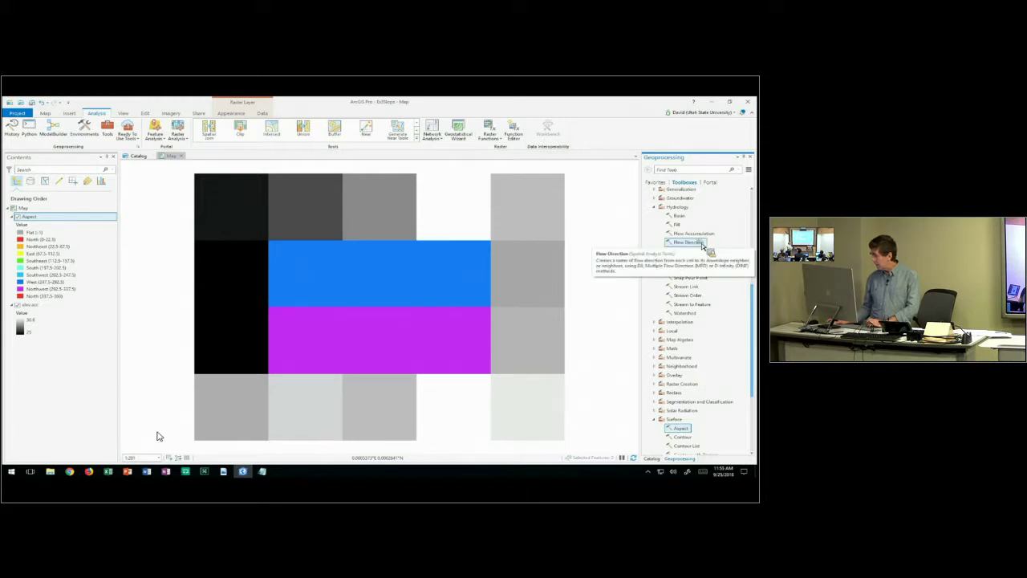
left_click(702, 244)
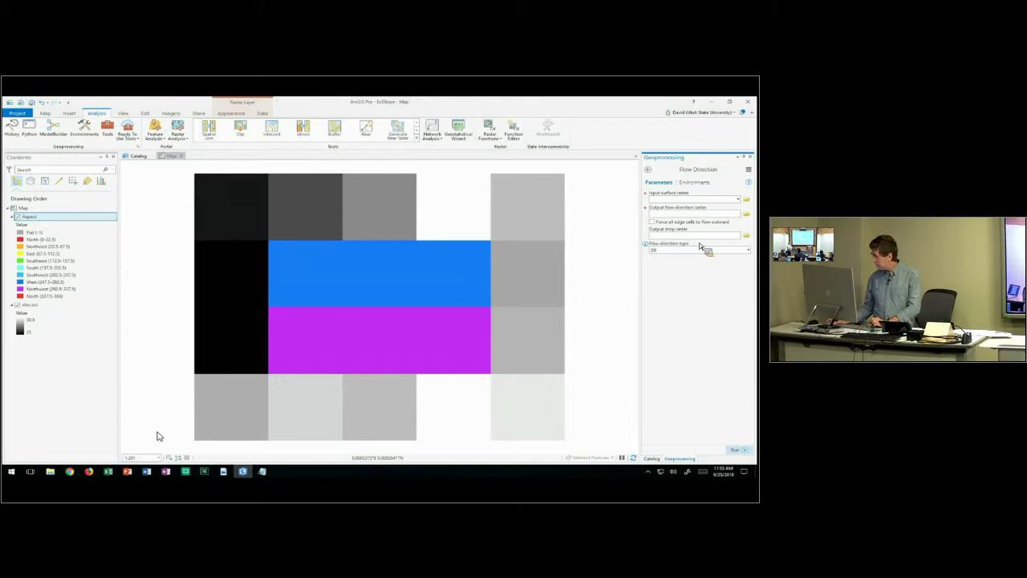
left_click_drag(701, 246, 733, 220)
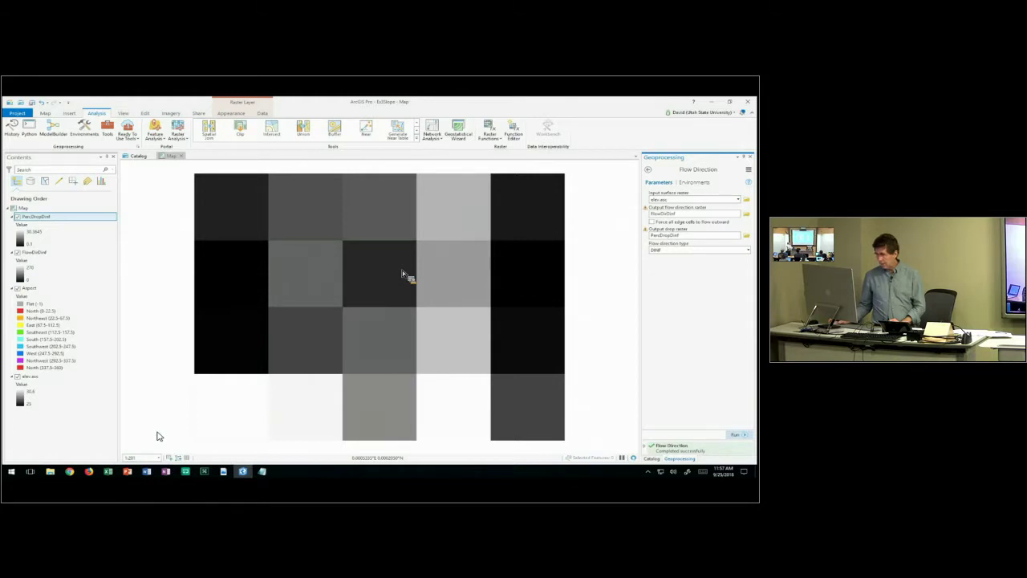
Switch to the Ex32018.pdf exercise and review the section 1.1 elevation grid and the Dinfinity hint for cell A
key("alt+Tab")
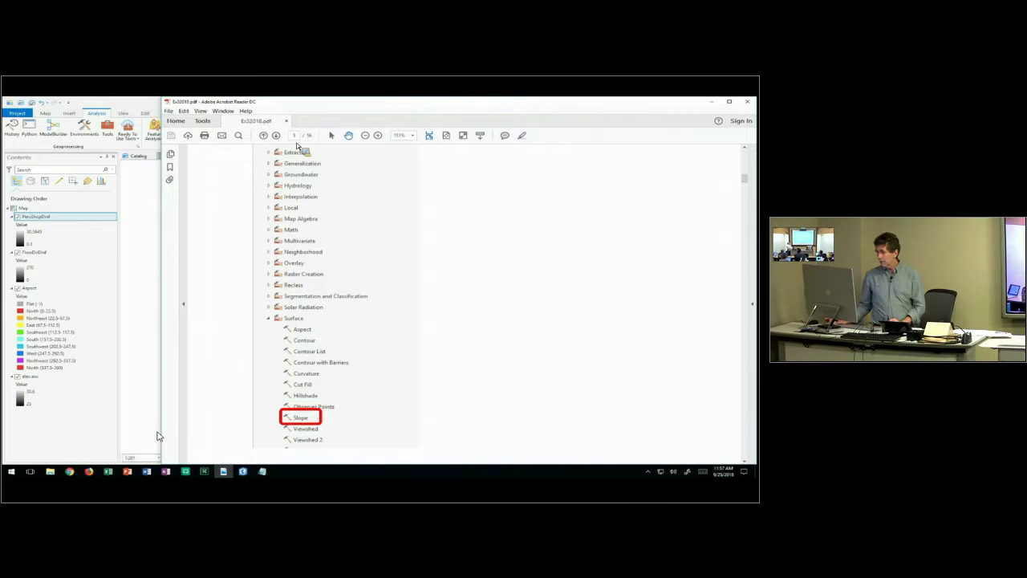
scroll(506, 308, "up", 5)
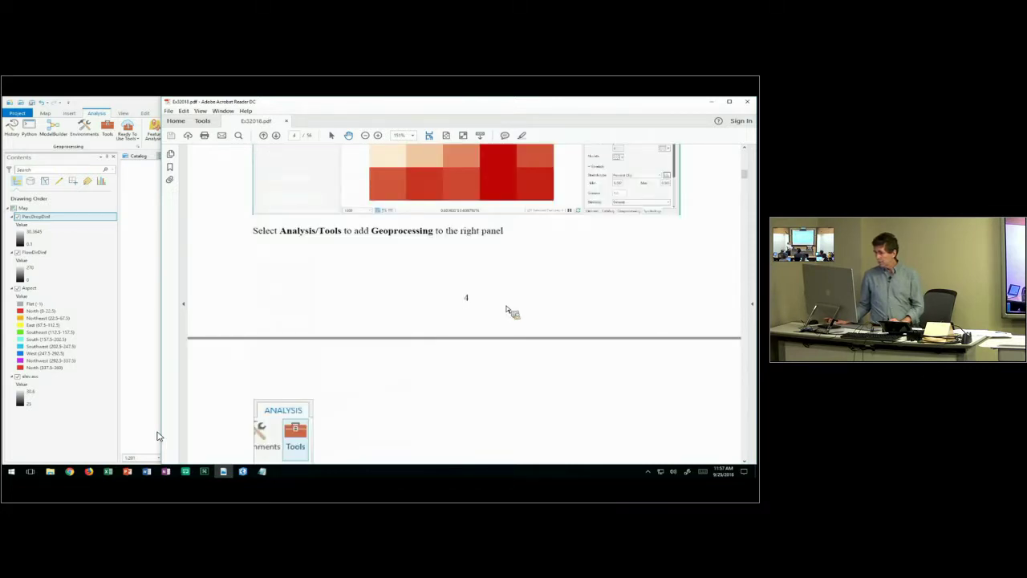
scroll(506, 309, "up", 5)
scroll(507, 309, "up", 5)
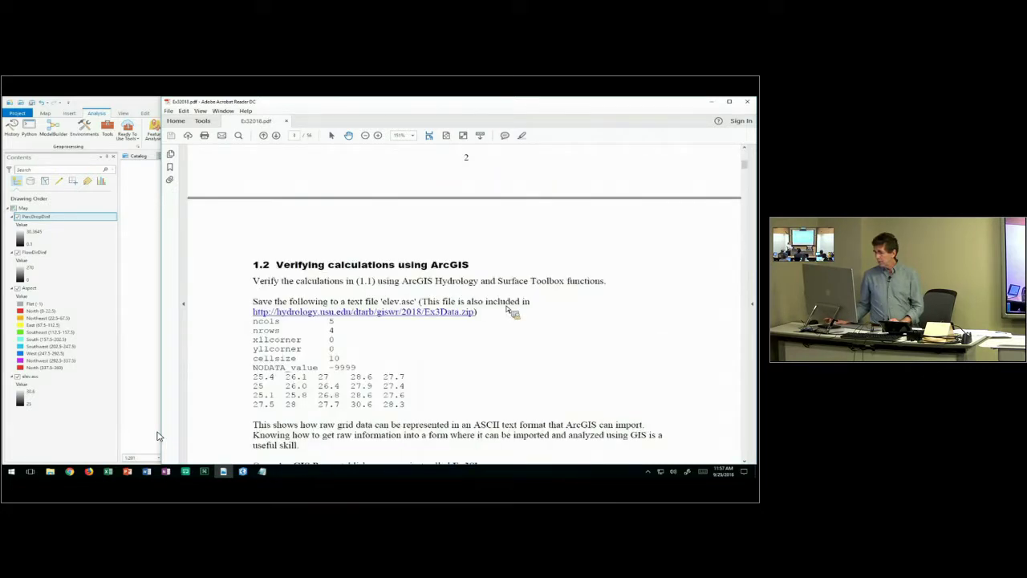
scroll(506, 309, "up", 5)
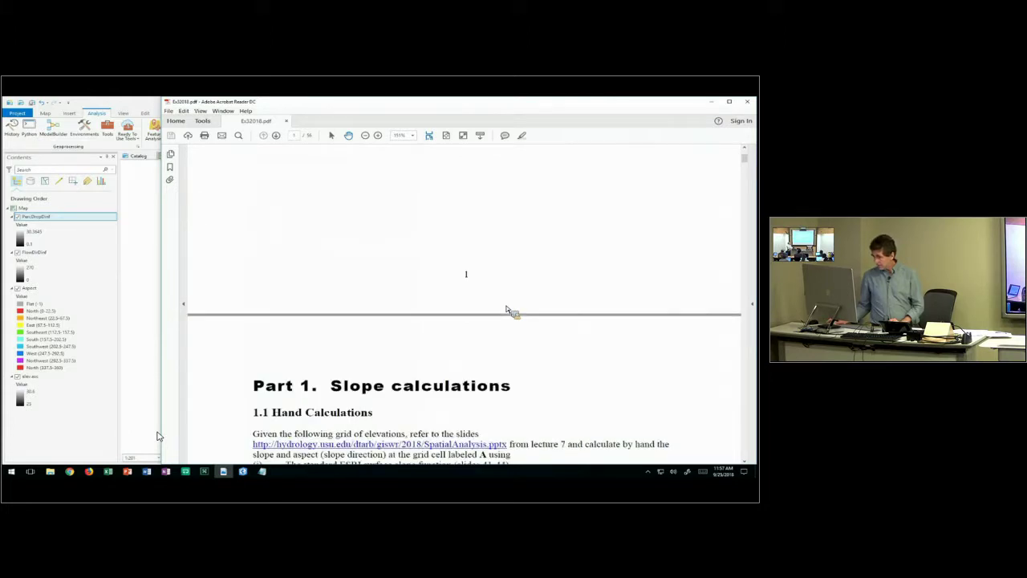
scroll(391, 368, "down", 2)
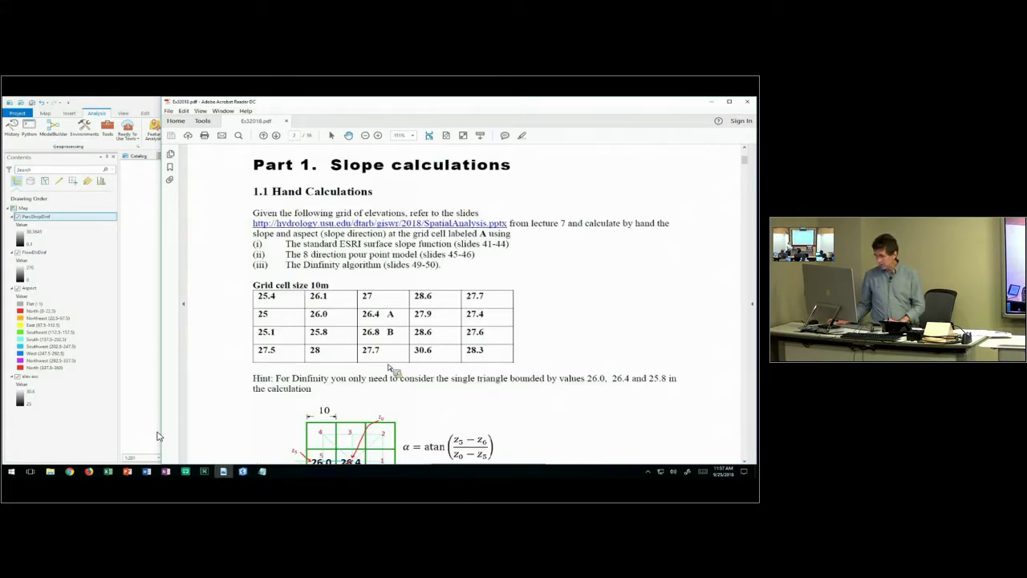
scroll(391, 368, "down", 1)
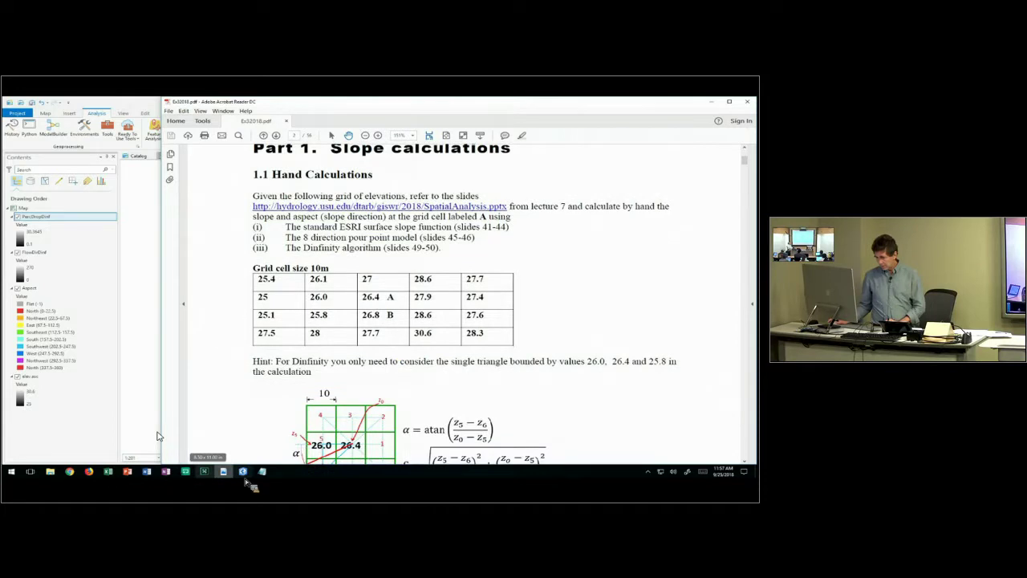
Return to ArcGIS Pro and identify the PercDropDinf value at cell A, then the values of all raster layers there
left_click(243, 472)
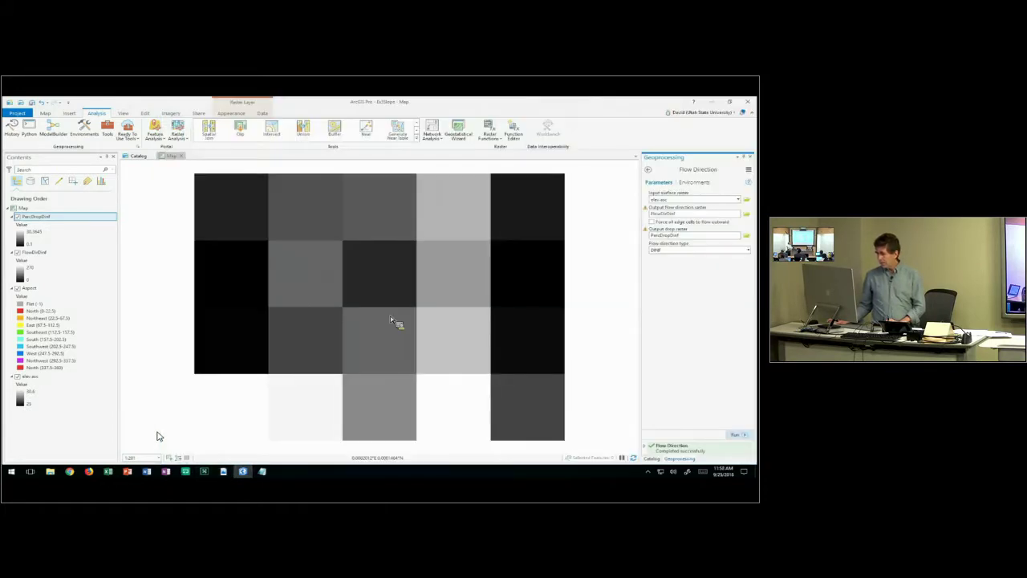
left_click(392, 322)
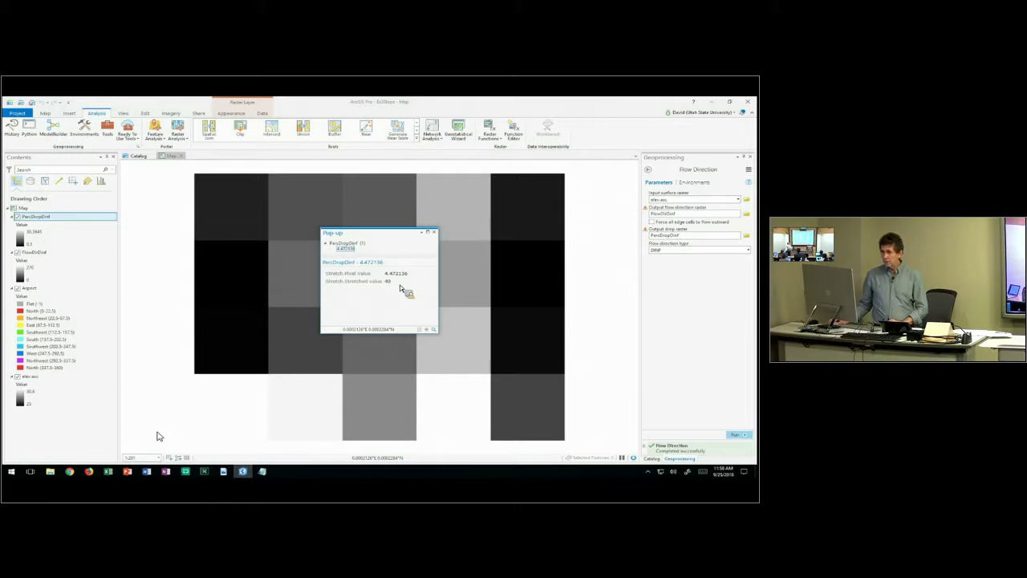
left_click(45, 112)
left_click(68, 136)
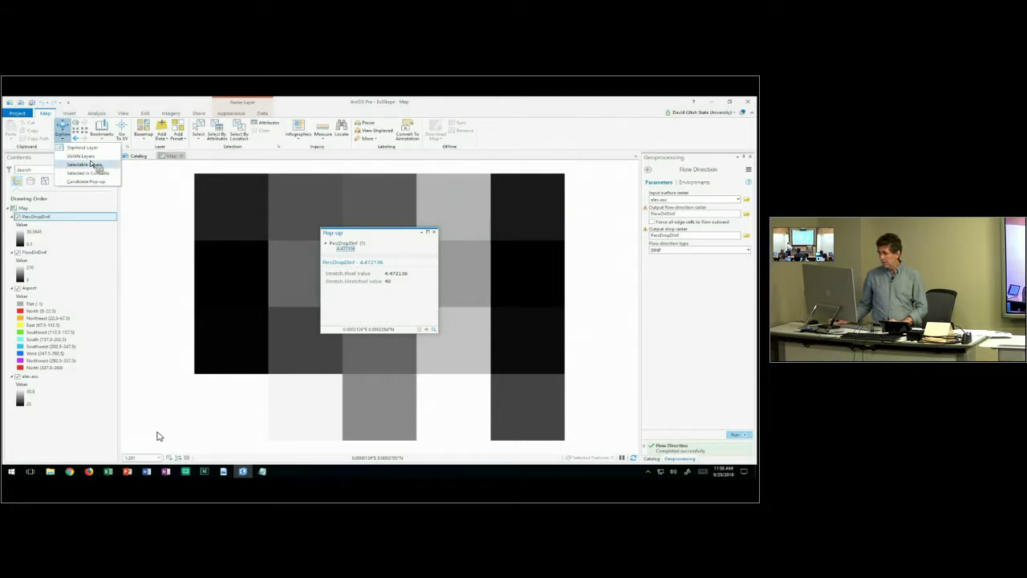
left_click(91, 164)
left_click(407, 276)
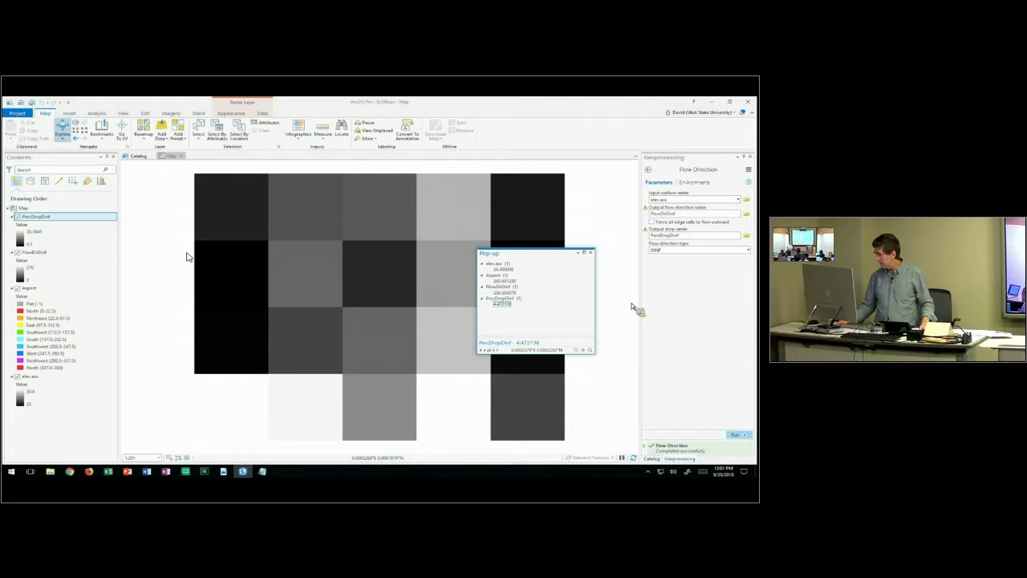
Create a new model in the project's Ex3Slope.tbx toolbox
left_click(652, 459)
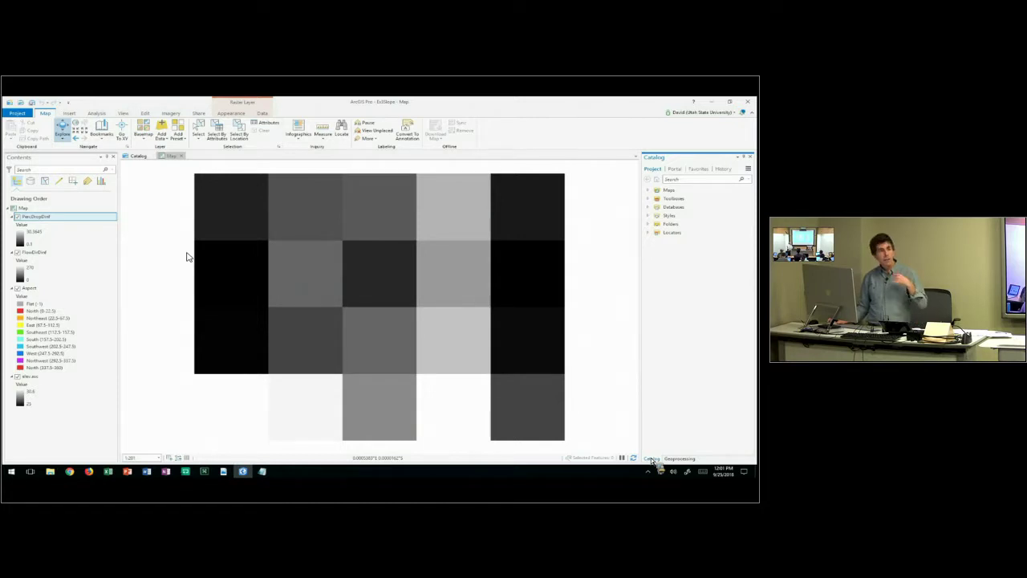
left_click(647, 198)
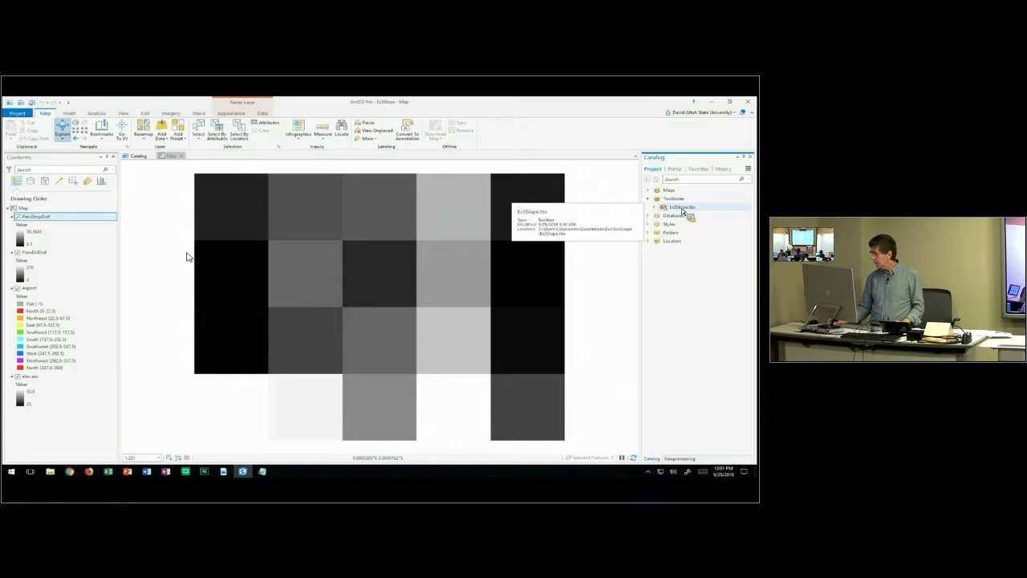
right_click(683, 209)
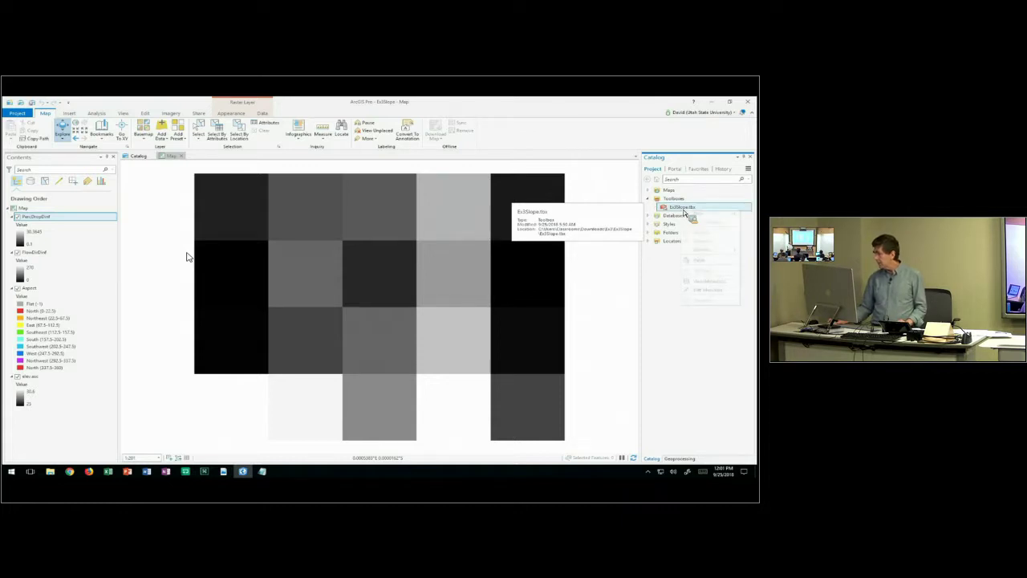
mouse_move(693, 217)
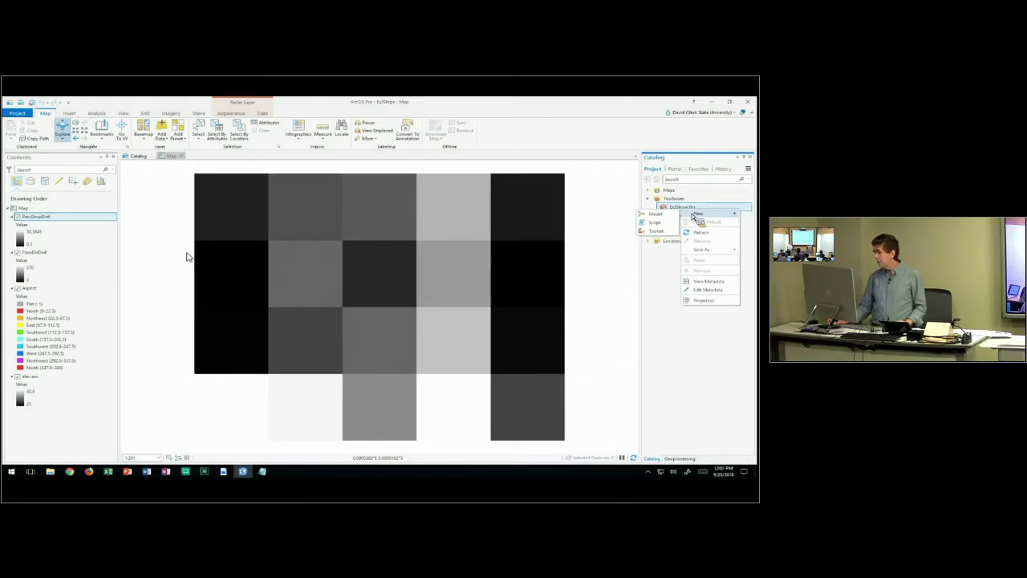
left_click(654, 213)
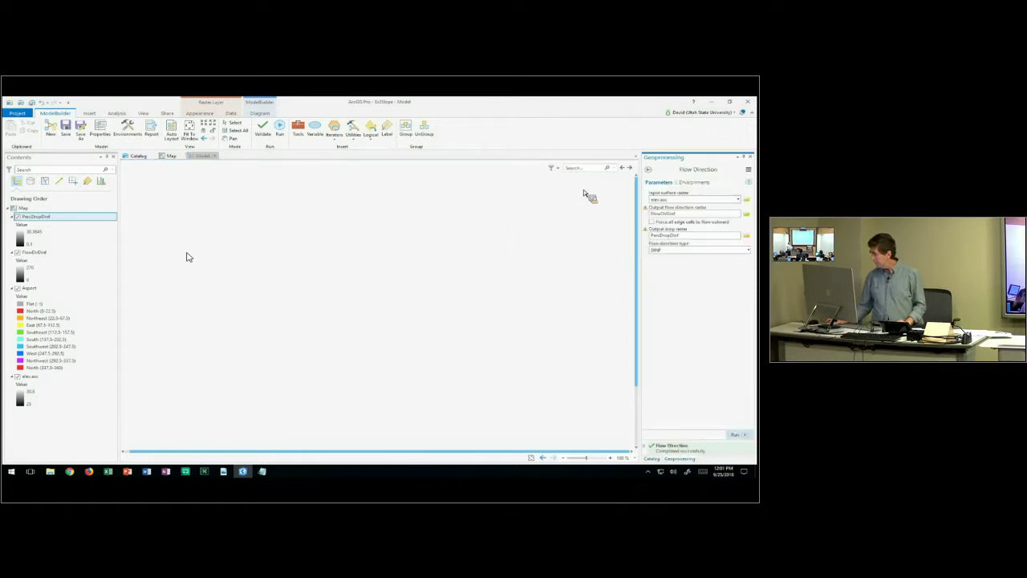
Add the ASCII to Raster conversion tool to the empty model
left_click_drag(583, 192, 717, 211)
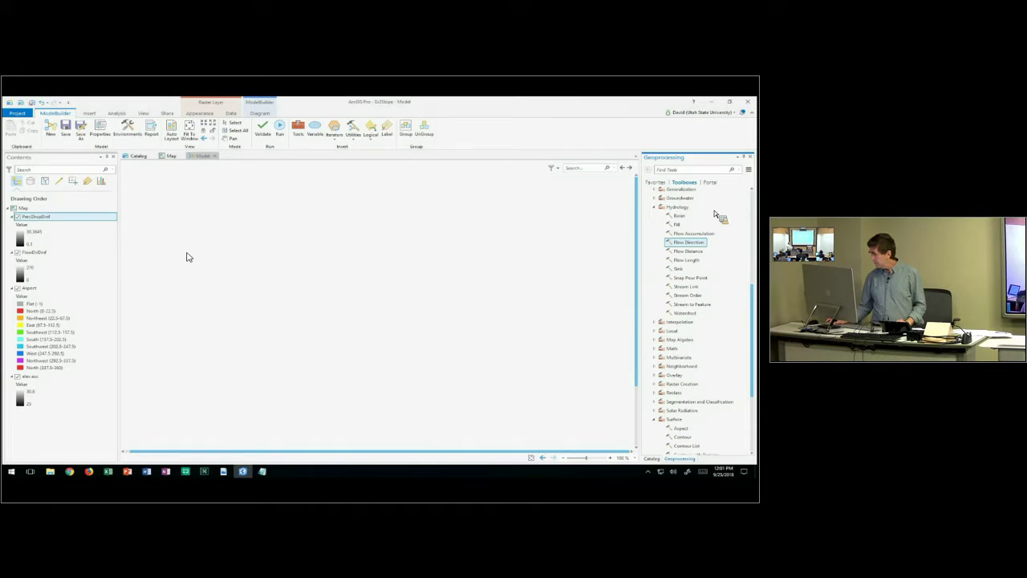
left_click_drag(716, 214, 682, 355)
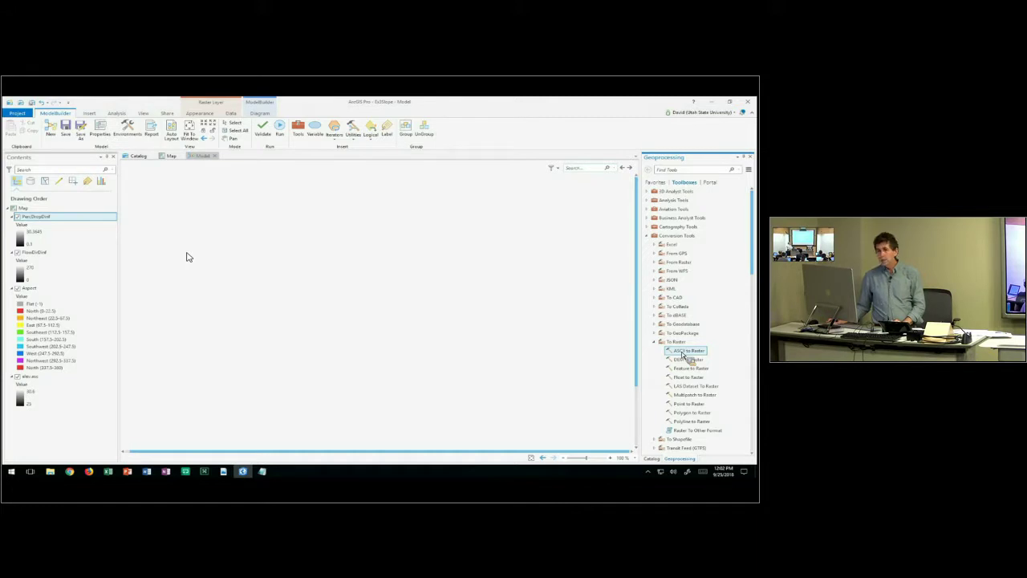
left_click_drag(684, 355, 333, 313)
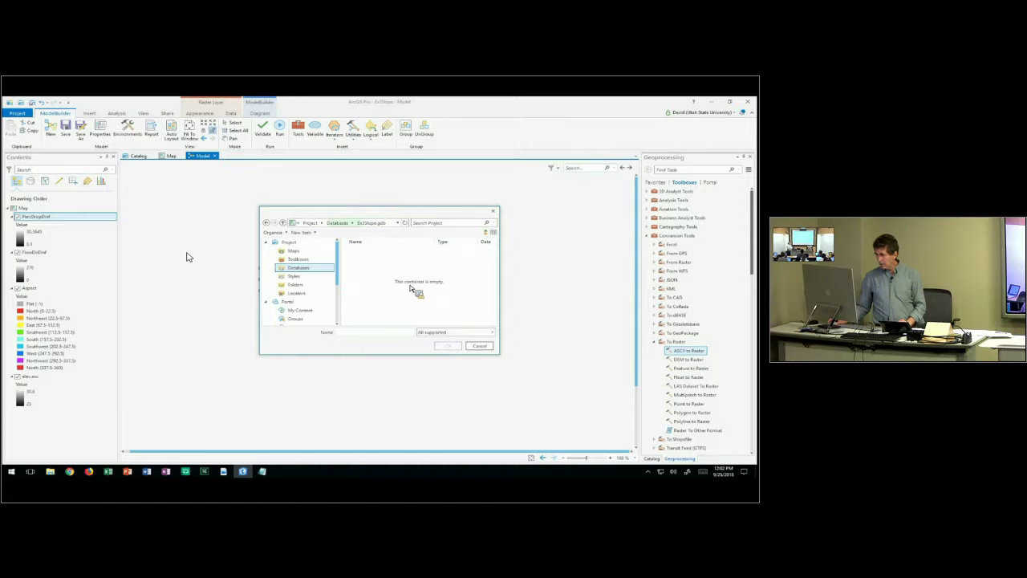
Set the ASCII to Raster input to elev.asc from the Downloads Ex3 folder and its output raster to elevm
scroll(327, 311, "down", 2)
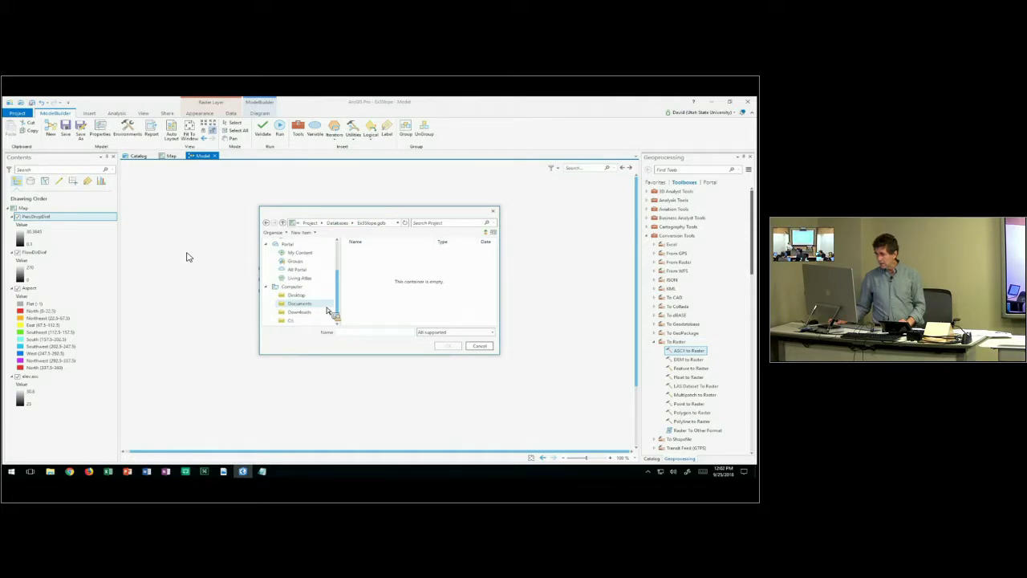
left_click(325, 311)
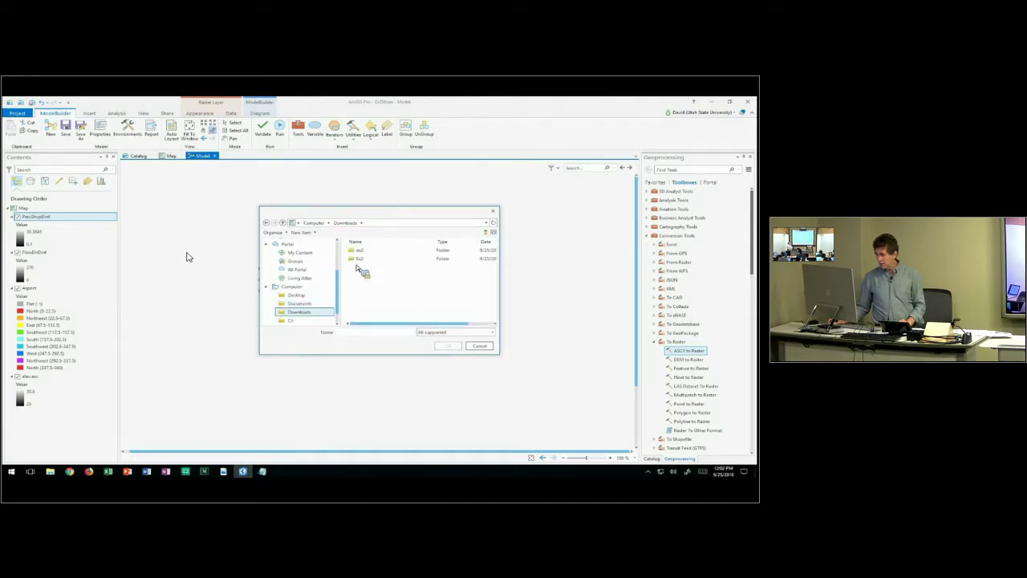
double_click(359, 258)
left_click(363, 266)
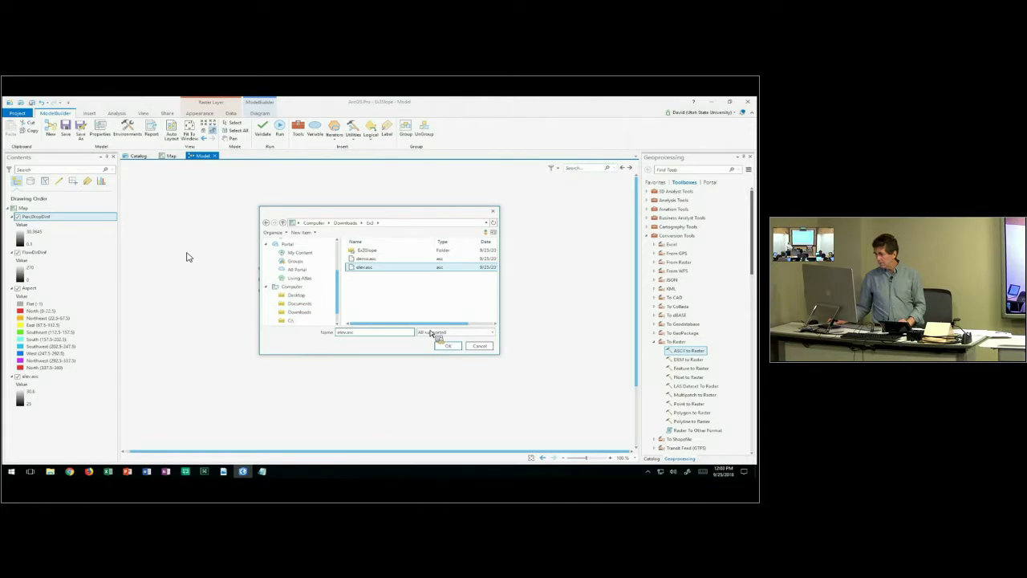
left_click(447, 346)
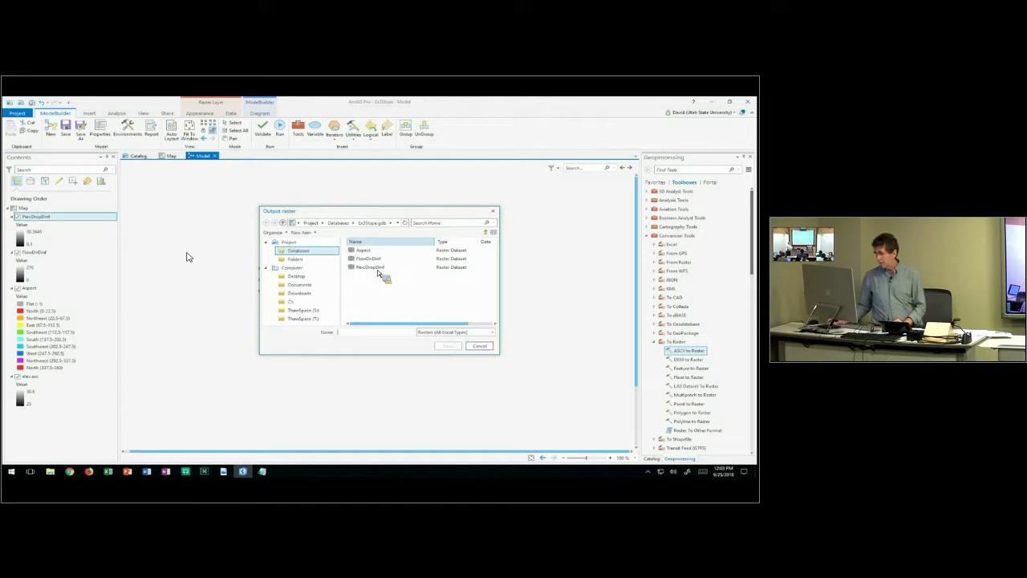
key("Escape")
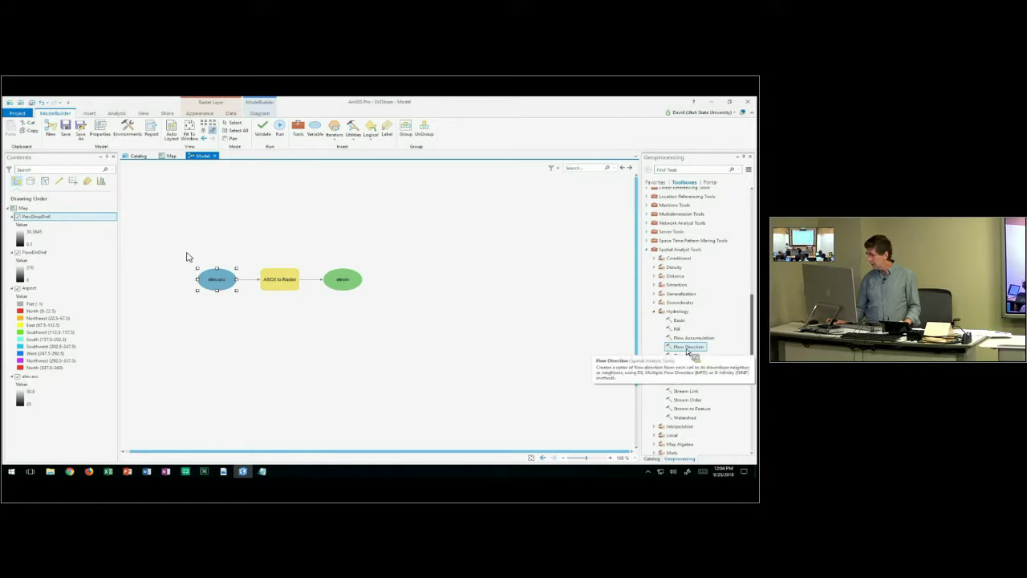
Add Flow Direction to the model with elevm as input surface, FlowDir as flow direction output and PercDrop as drop raster
left_click(686, 348)
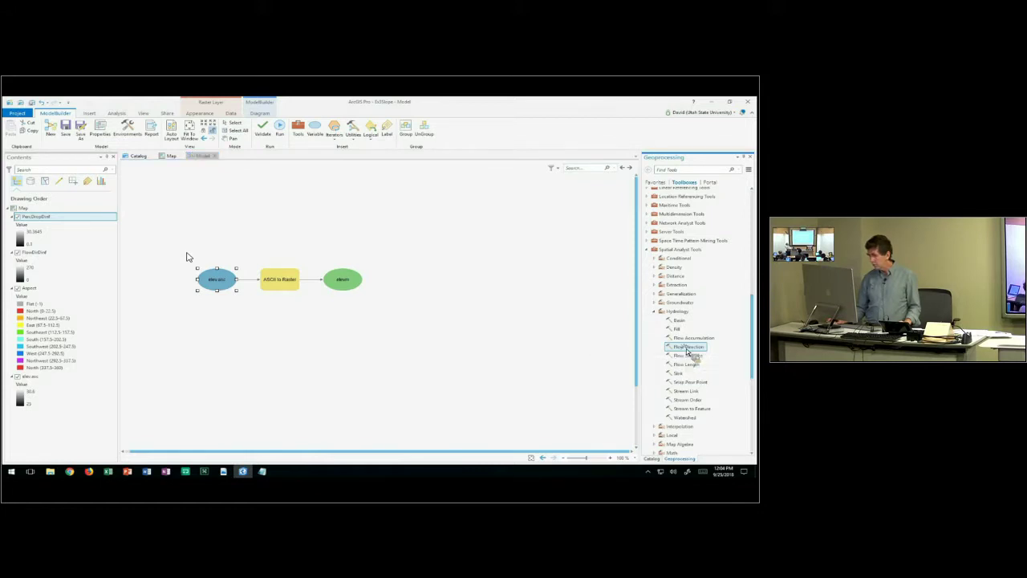
left_click_drag(686, 352, 273, 339)
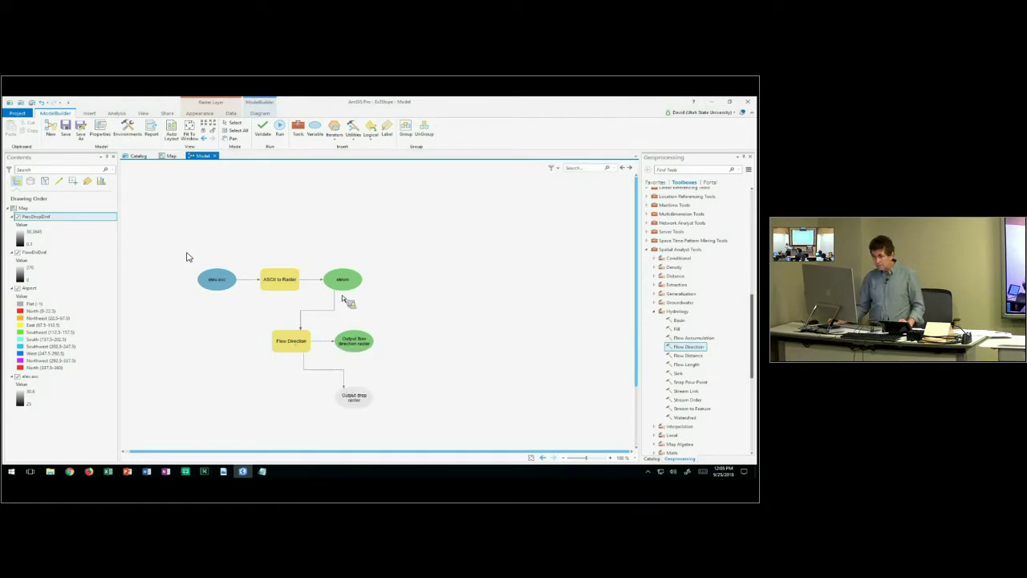
mouse_move(298, 350)
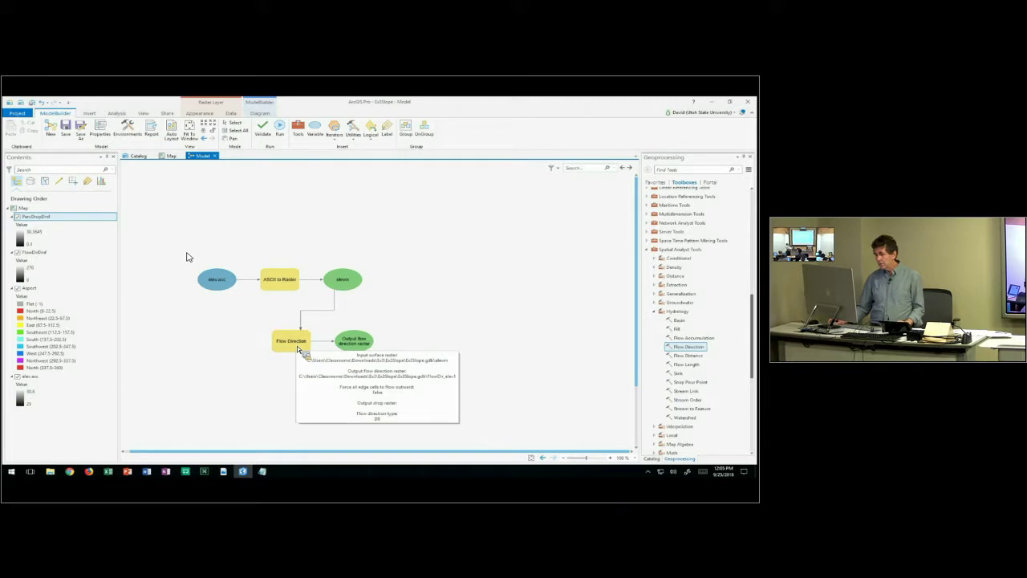
double_click(297, 347)
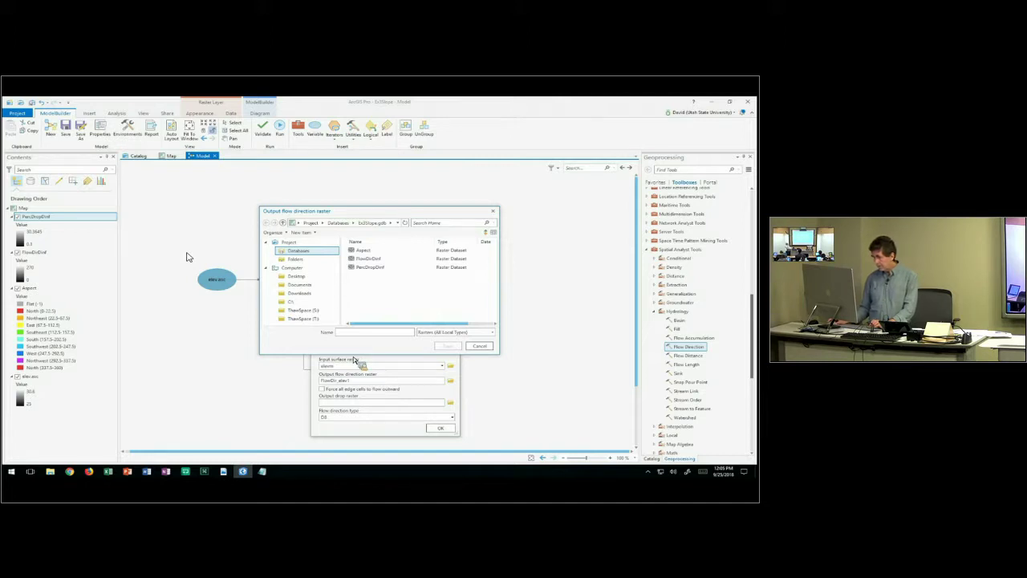
key("Escape")
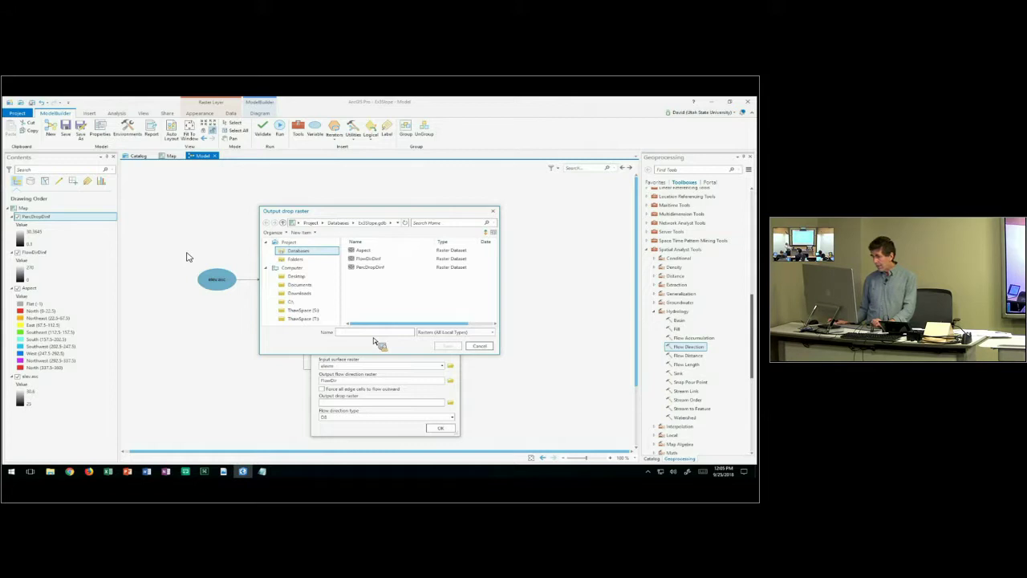
type("PercDrop")
key("Return")
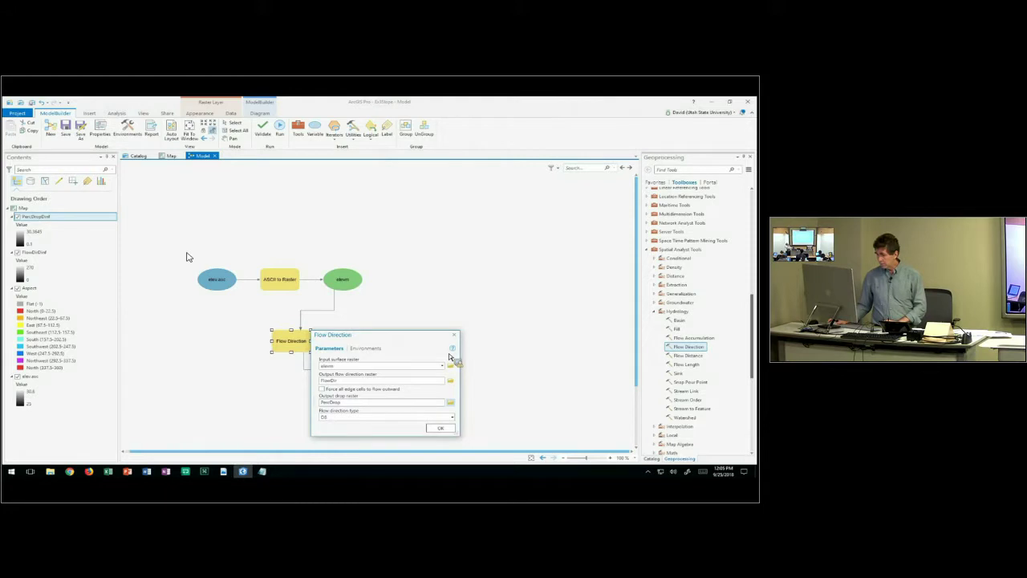
left_click(448, 428)
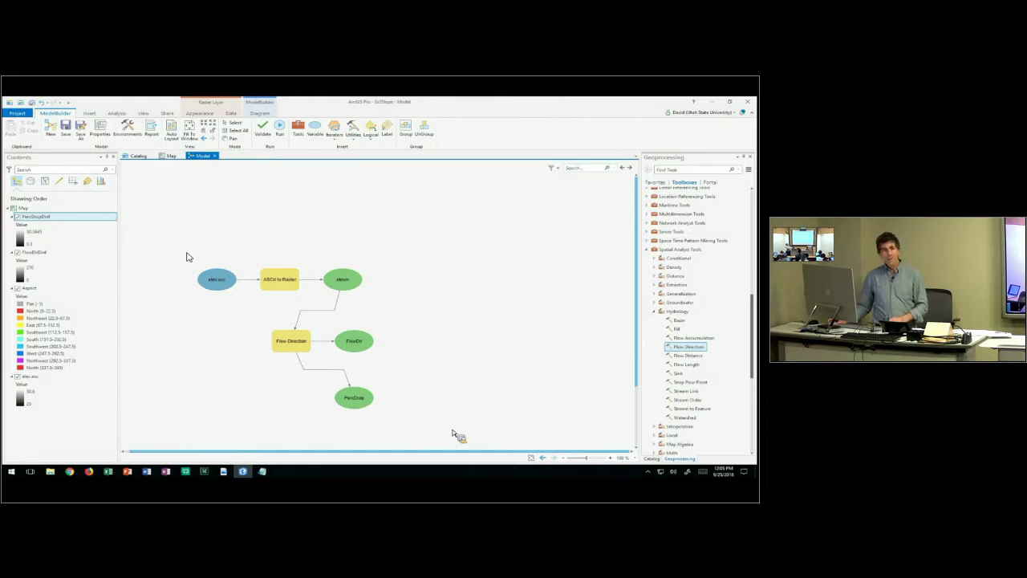
Inspect the contents of the Ex3Slope.tbx toolbox and the Ex3Slope.gdb geodatabase in the project catalog
left_click_drag(451, 433, 435, 279)
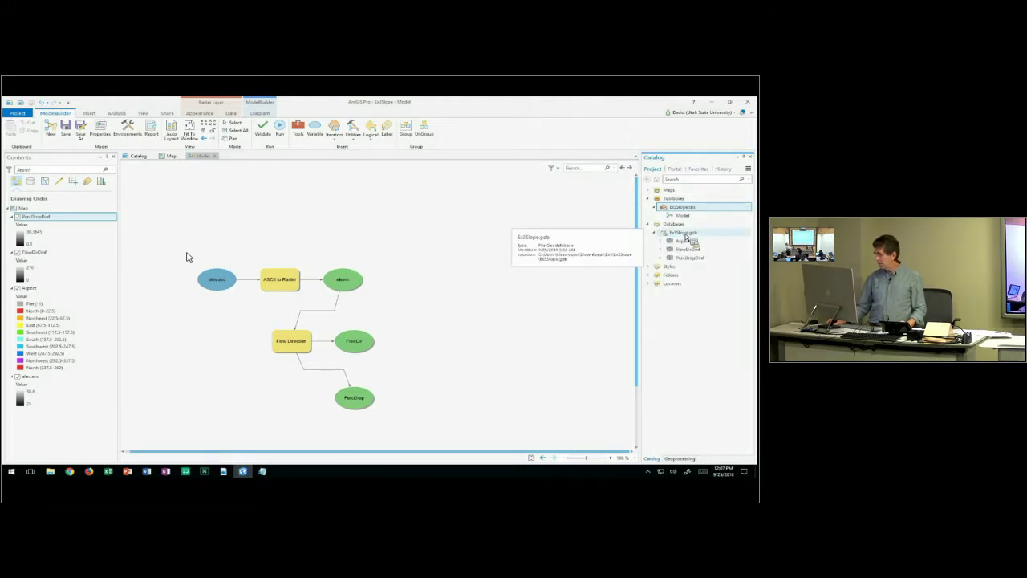
Refresh the Ex3Slope.gdb geodatabase in the project catalog and automatically arrange the model diagram
right_click(686, 233)
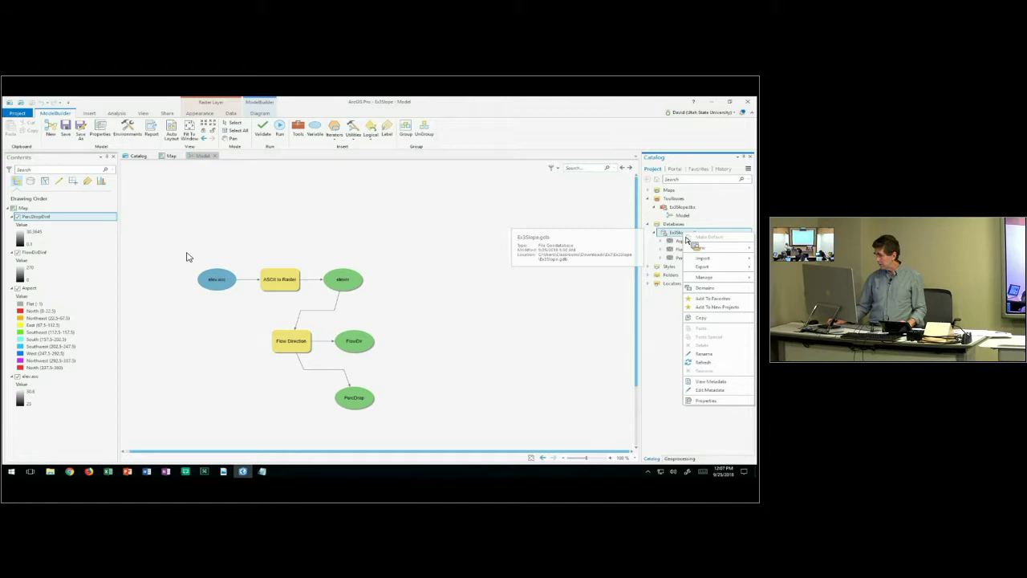
left_click(702, 362)
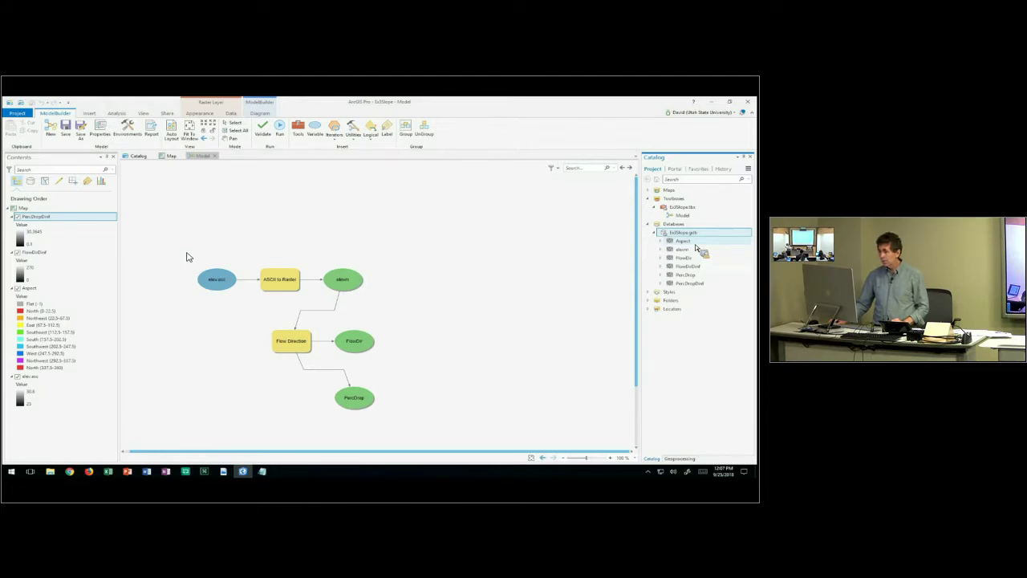
left_click_drag(695, 248, 516, 305)
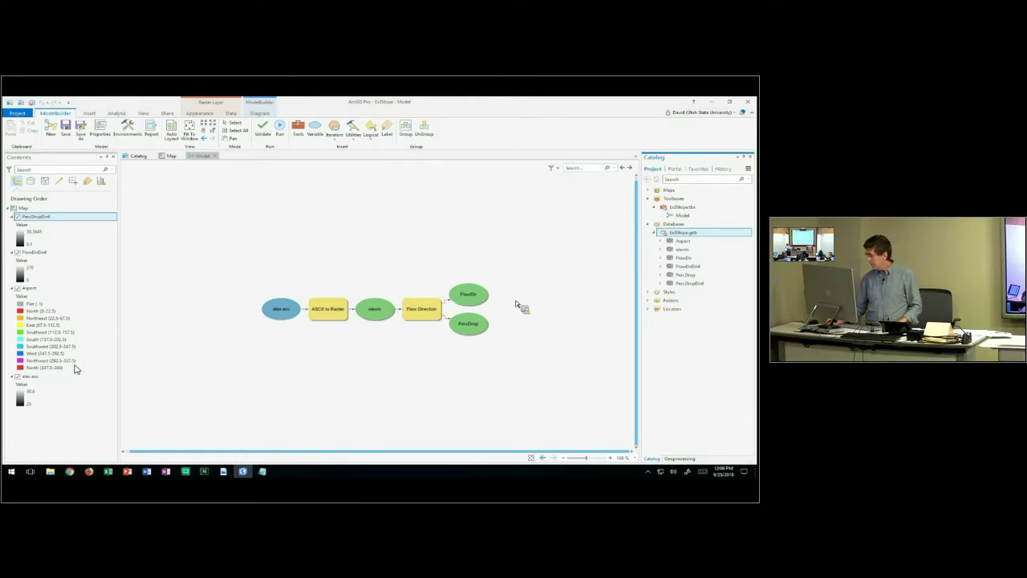
Add the Aspect and Slope surface tools to the model and connect elevm as the input raster of both
left_click(679, 458)
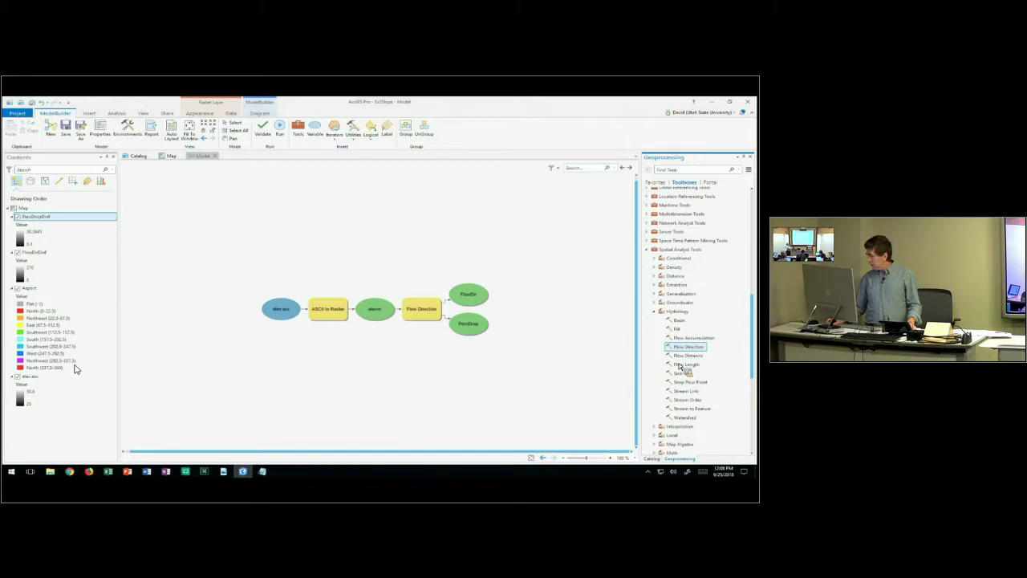
scroll(684, 345, "down", 8)
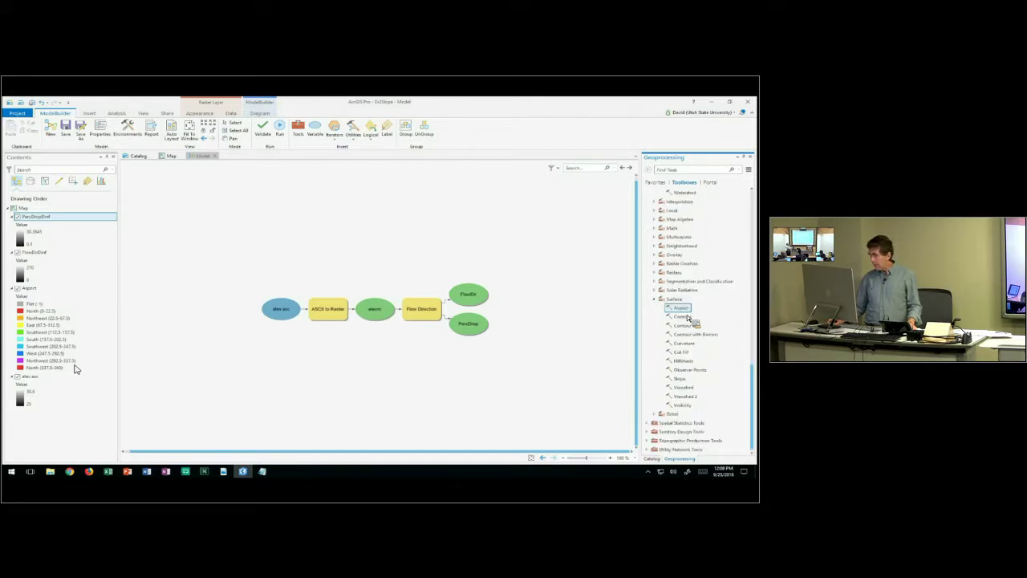
left_click_drag(688, 319, 426, 242)
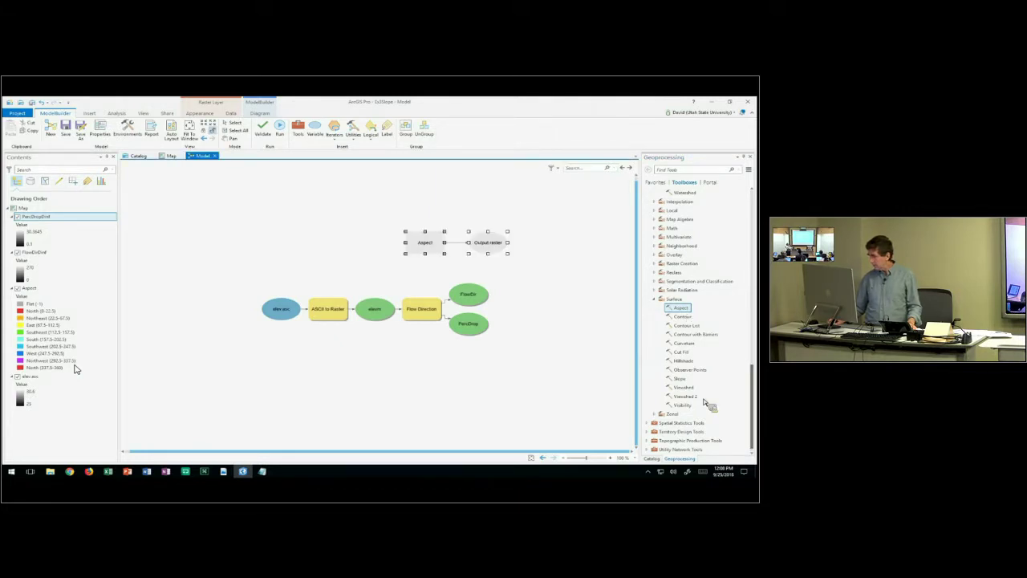
left_click_drag(705, 402, 475, 366)
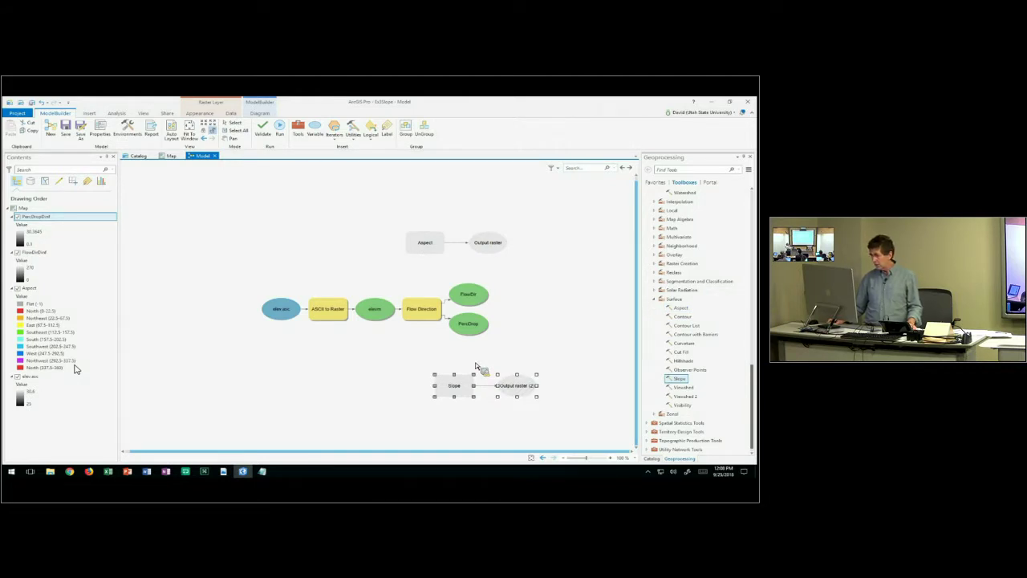
left_click_drag(374, 309, 435, 257)
left_click(440, 251)
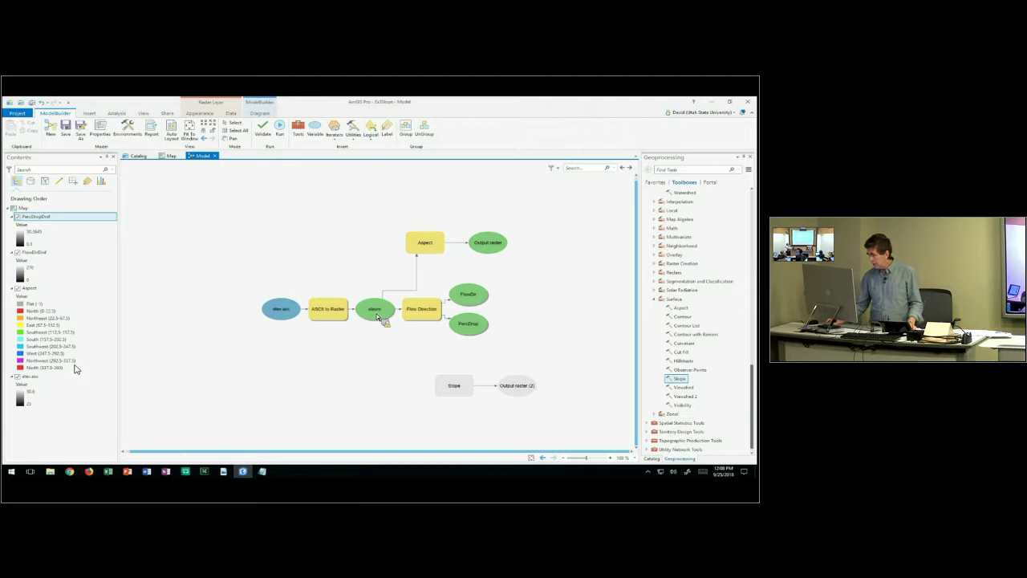
left_click_drag(379, 316, 447, 390)
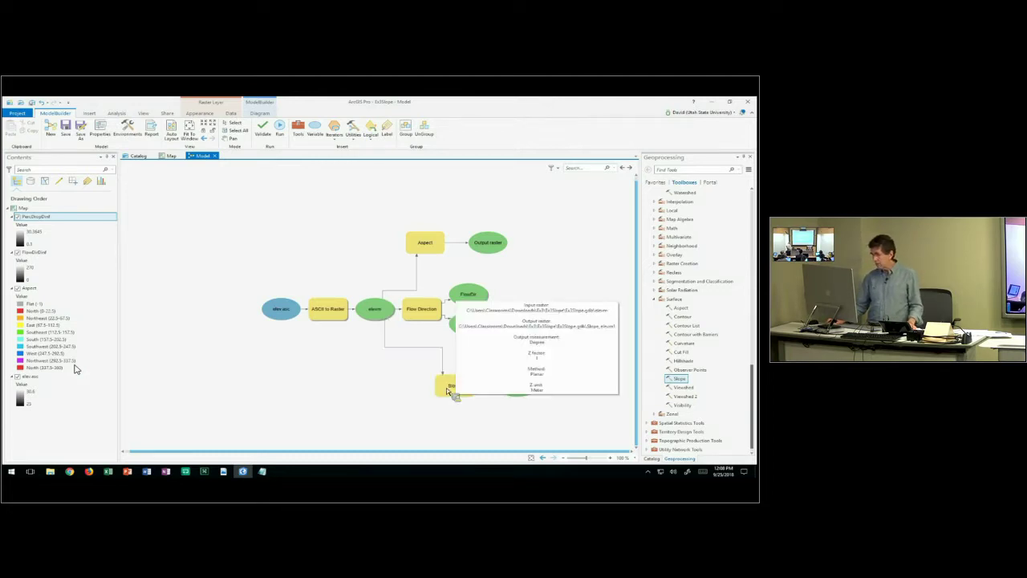
Set the Slope tool's output raster to slopem with percent rise measurement, and the Aspect tool's output raster to aspectm
double_click(448, 389)
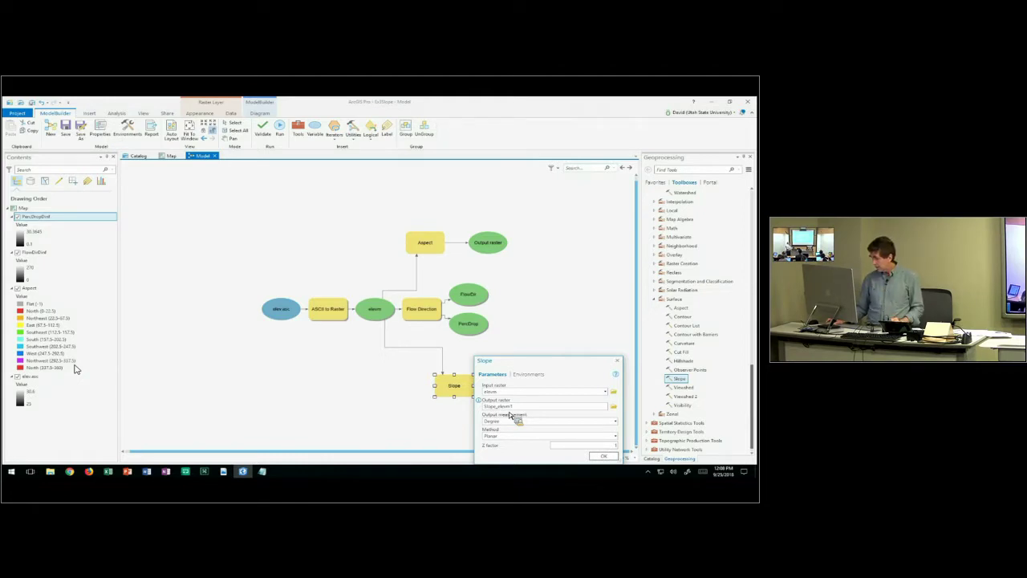
left_click(512, 298)
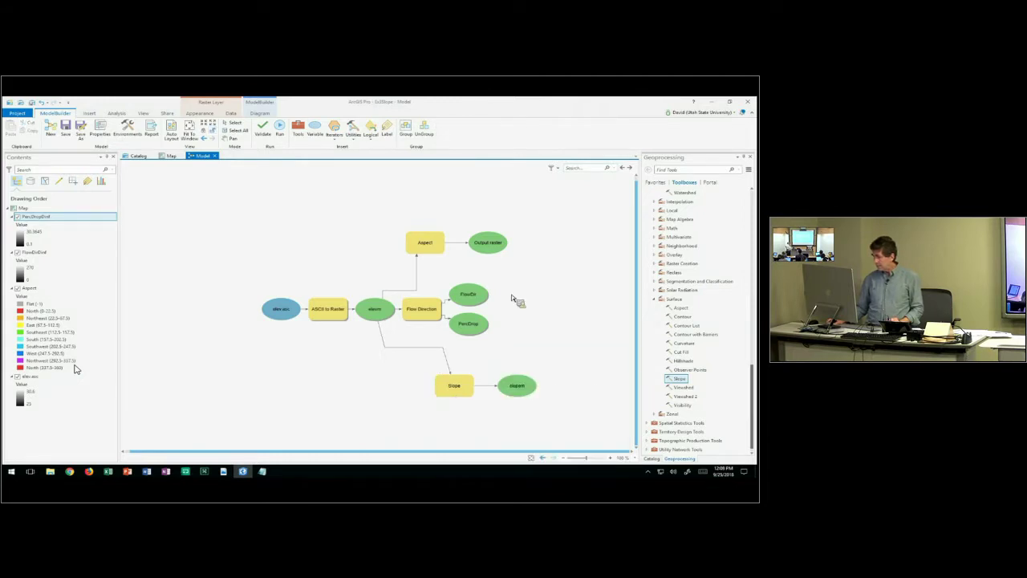
left_click(438, 252)
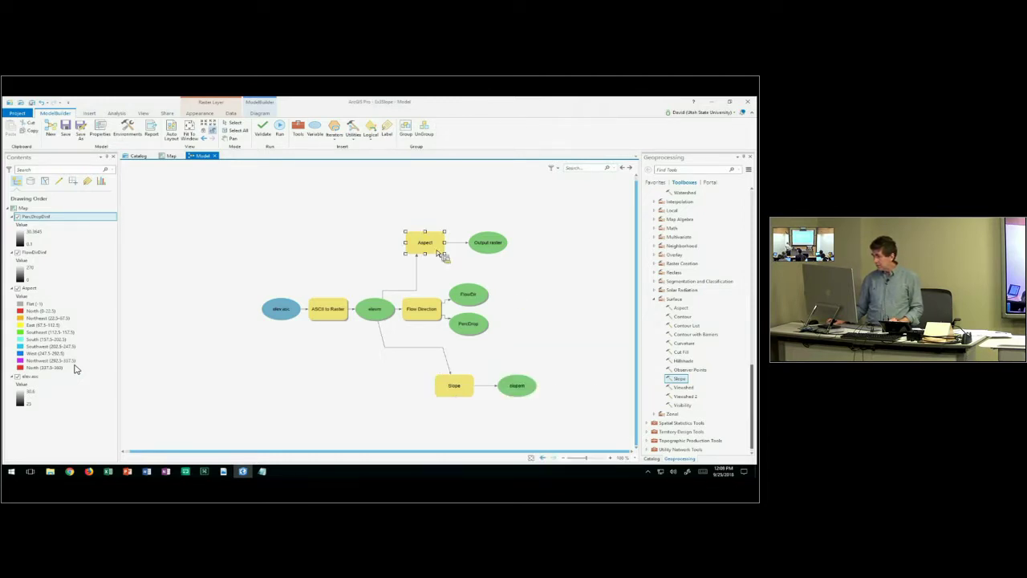
double_click(430, 252)
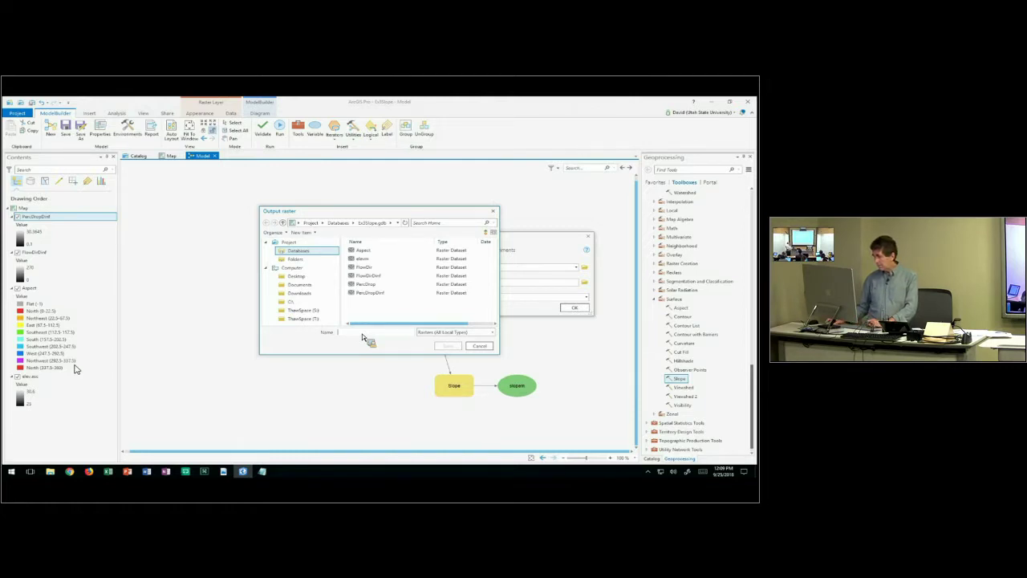
left_click(479, 345)
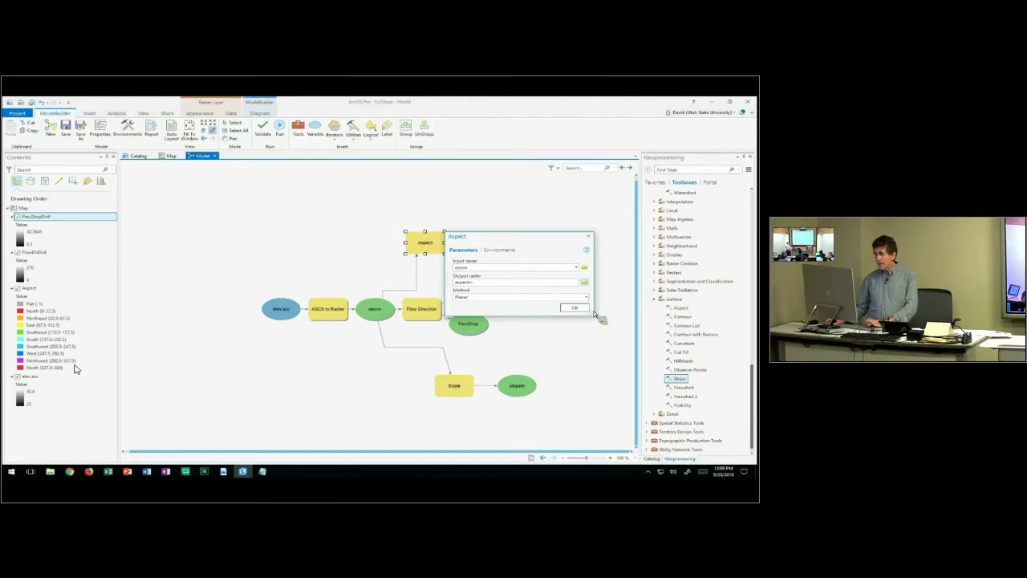
left_click(574, 307)
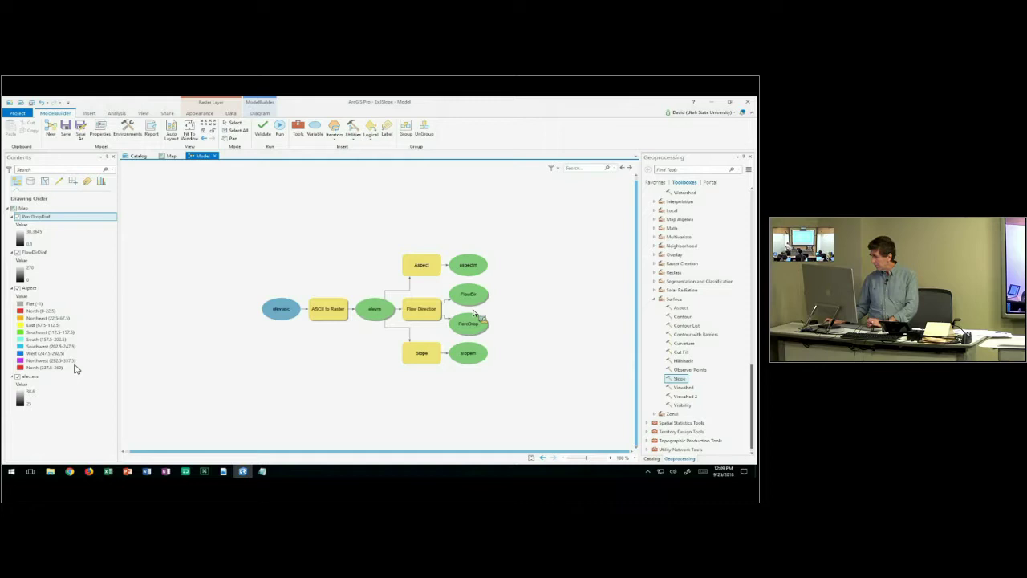
Add a second Flow Direction tool to the model and connect elevm as its input surface raster
scroll(711, 320, "up", 7)
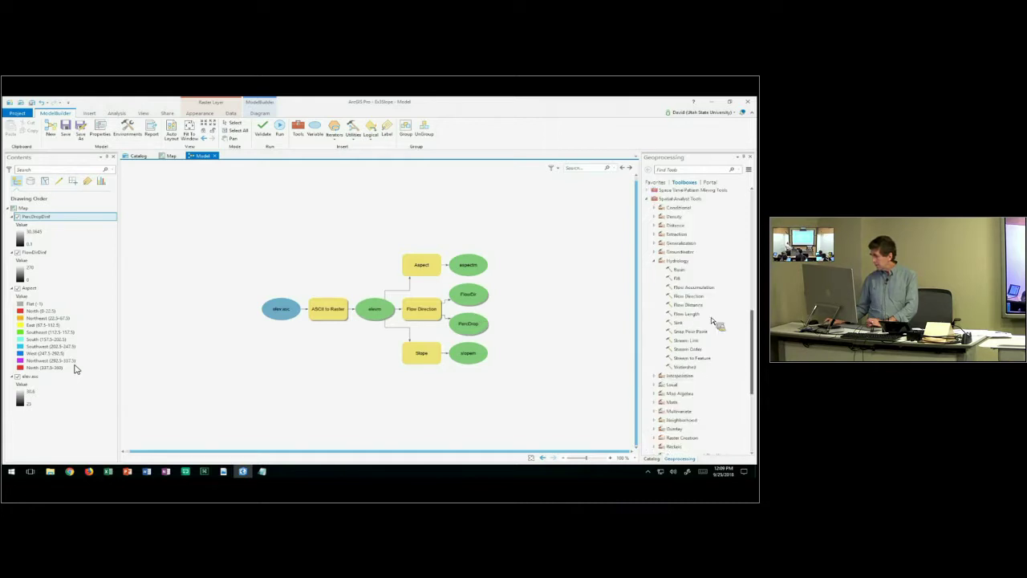
left_click_drag(688, 296, 439, 365)
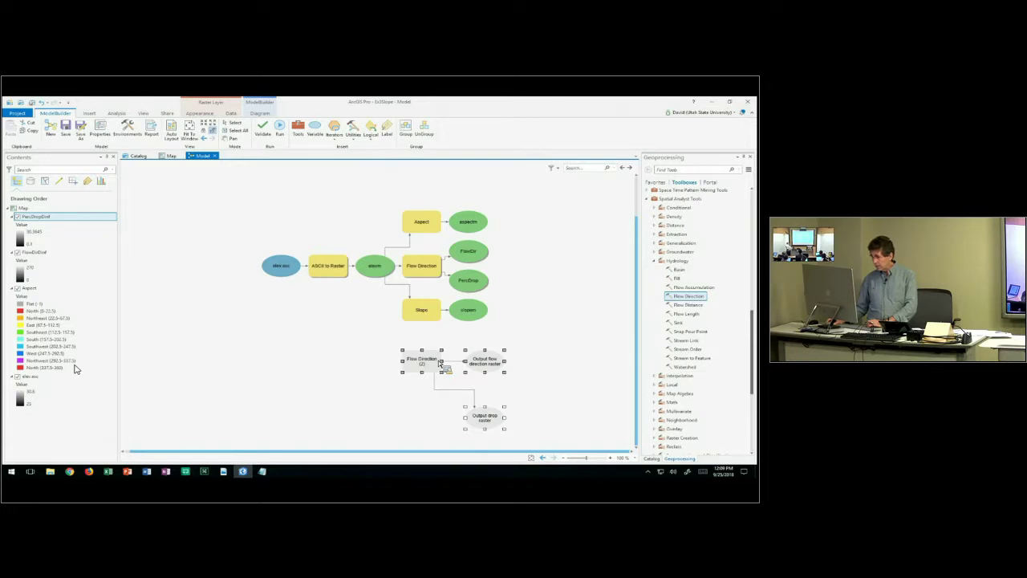
left_click_drag(440, 365, 430, 371)
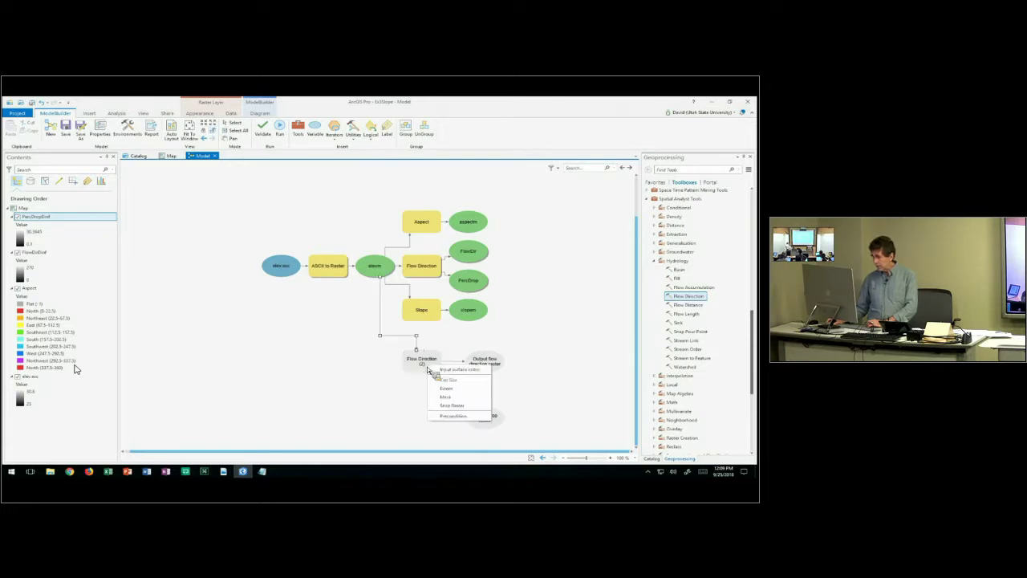
left_click(443, 370)
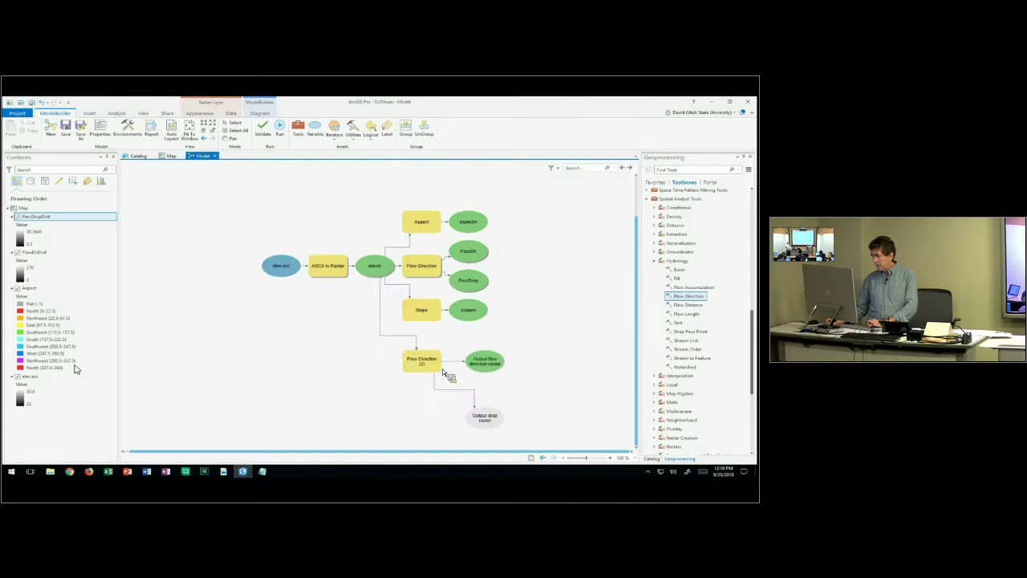
Set the second Flow Direction tool to type DINF, with FlowDirDinfm as flow direction output and PercDropDinfm as drop raster
double_click(439, 367)
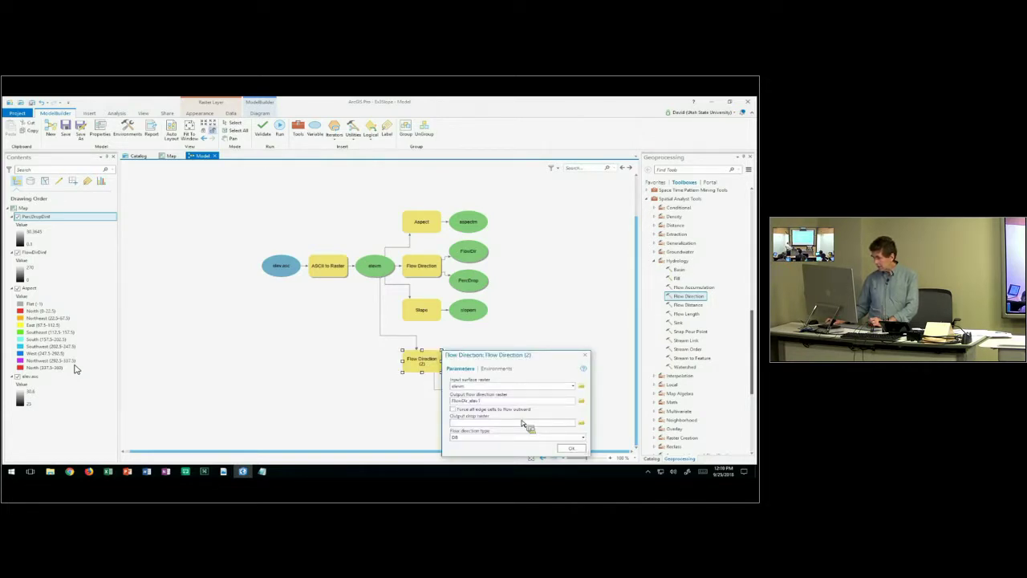
left_click(531, 437)
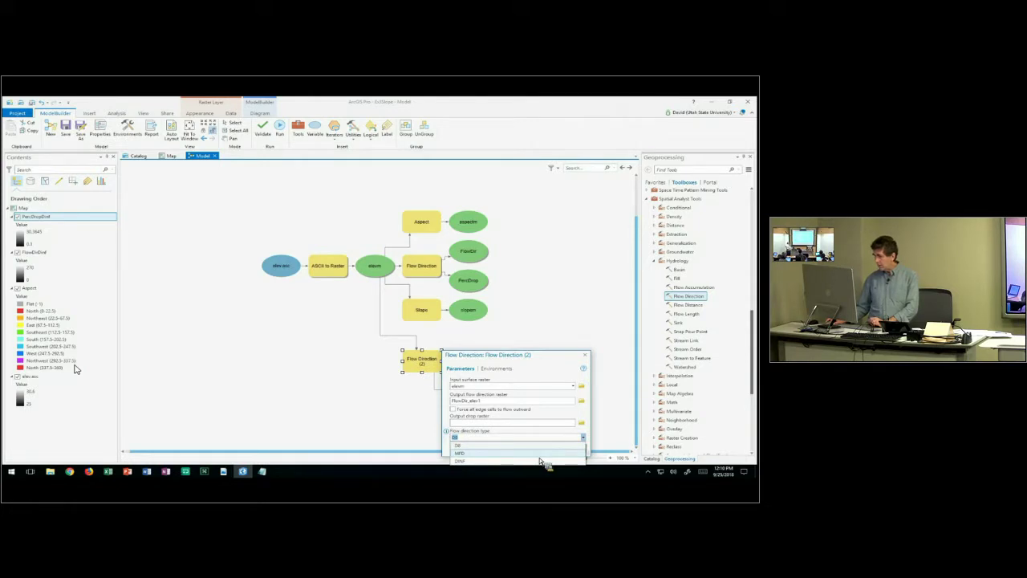
left_click(541, 461)
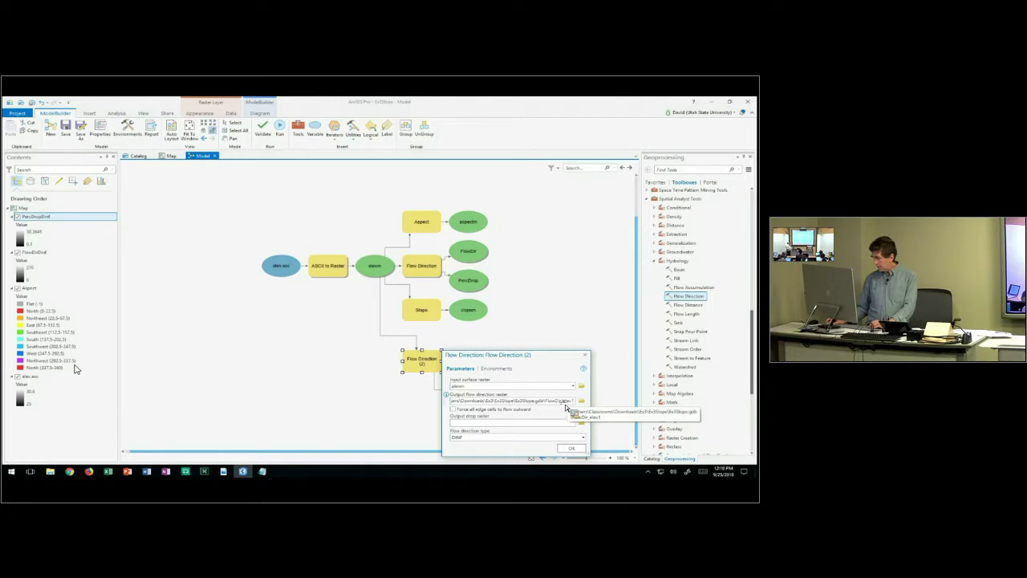
left_click(581, 422)
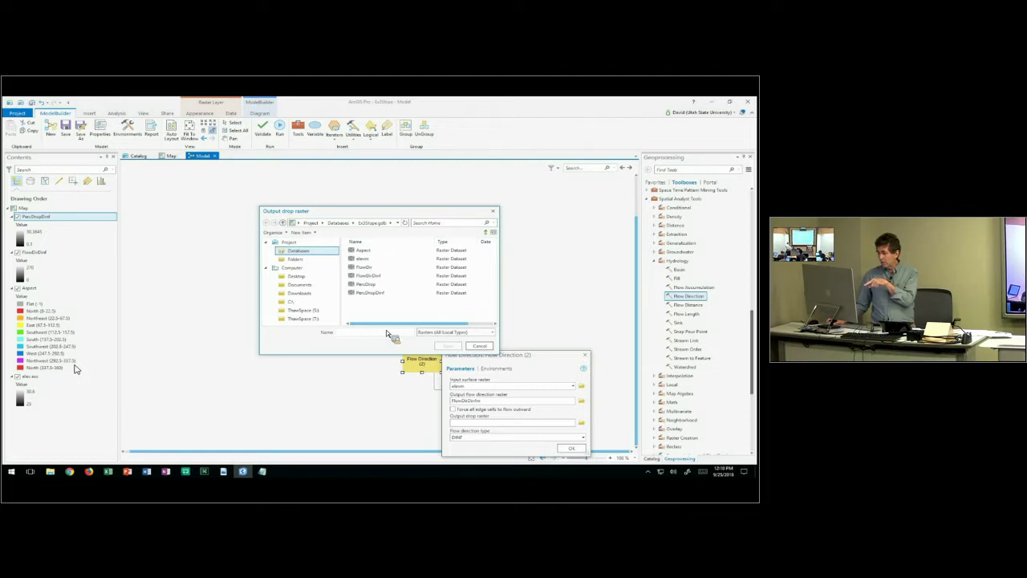
key("Return")
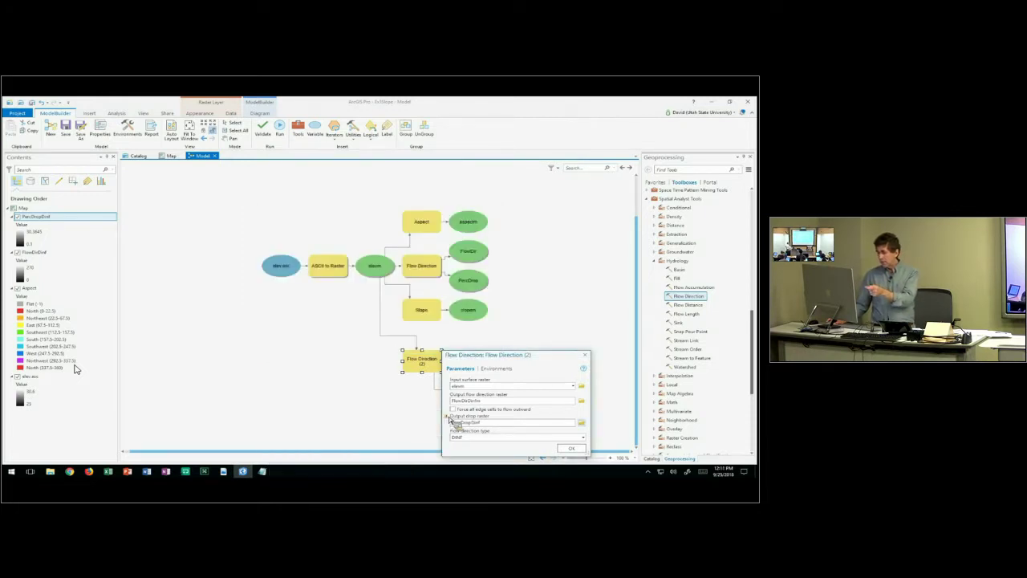
mouse_move(448, 422)
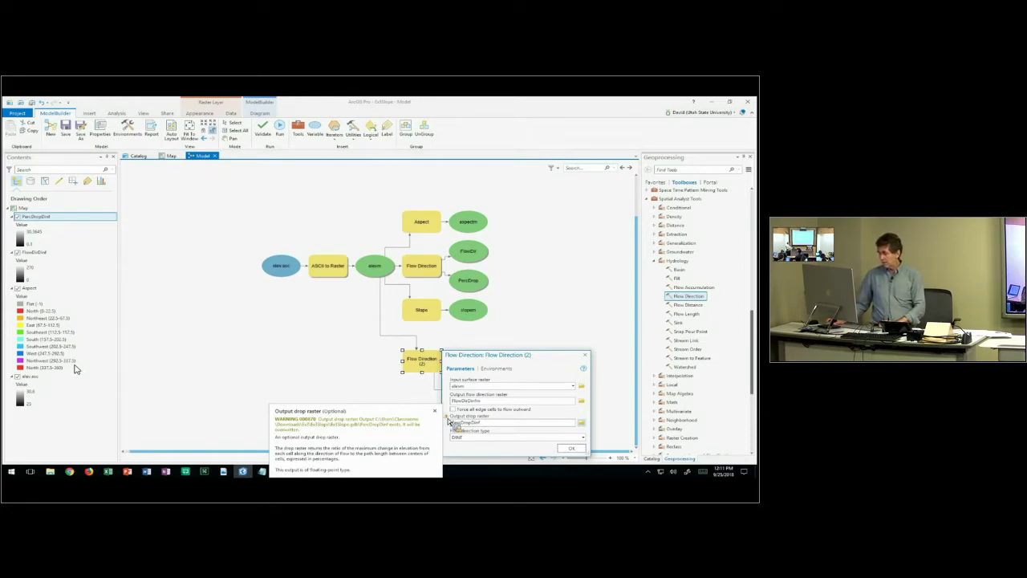
left_click(572, 447)
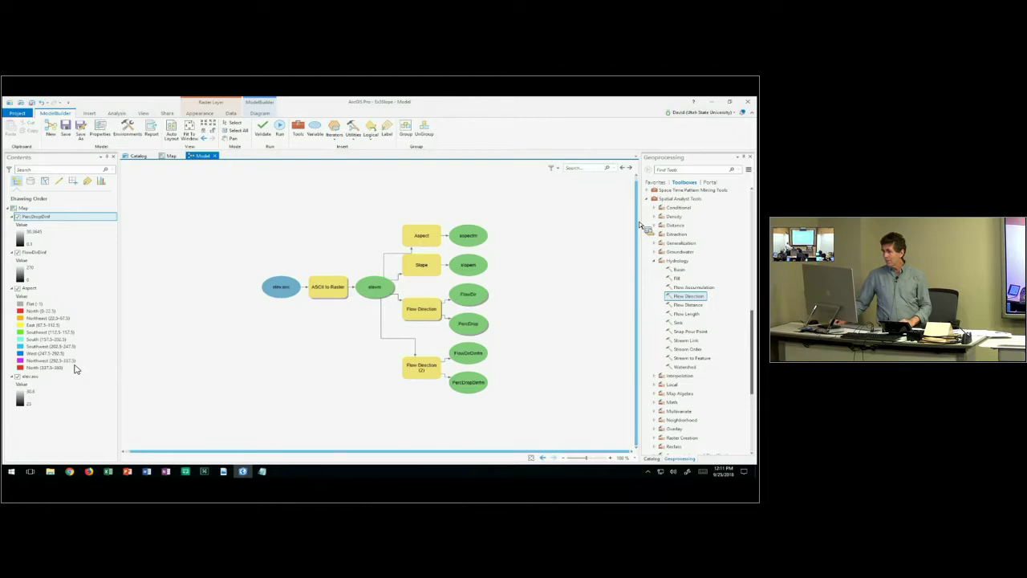
Run the whole model, refresh Ex3Slope.gdb in the catalog to list the output rasters, and close the run report
left_click(281, 128)
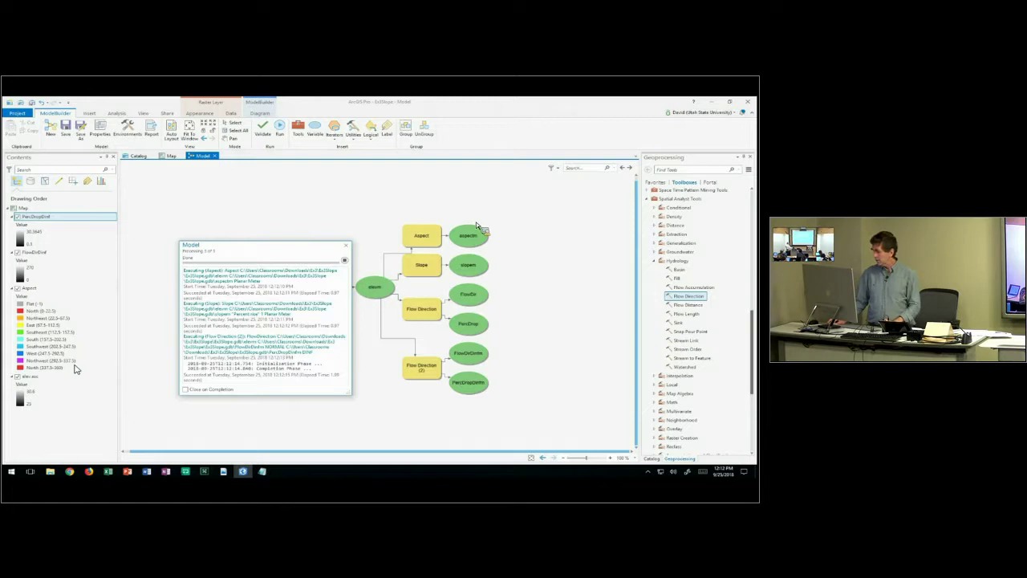
left_click(651, 458)
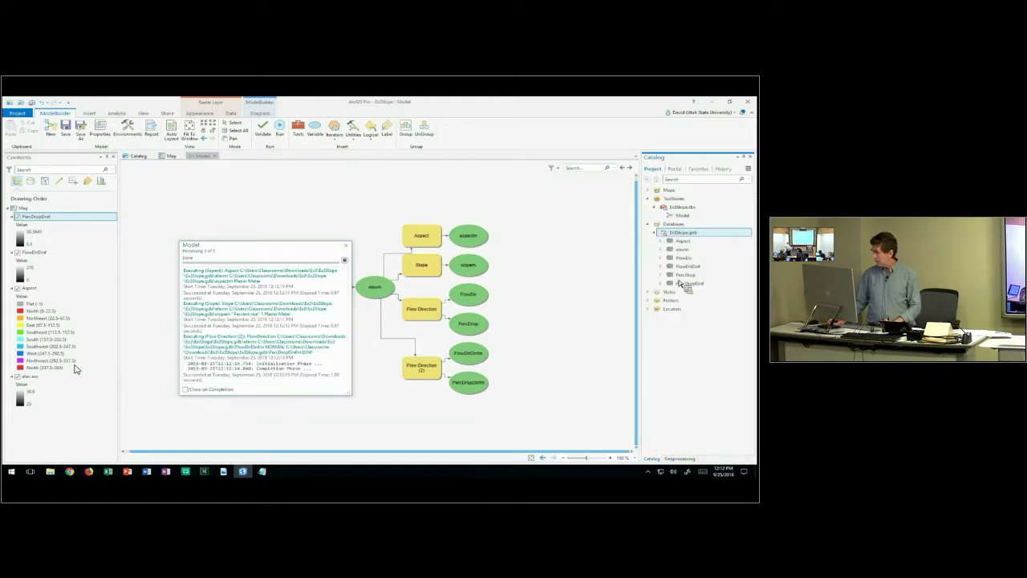
right_click(690, 234)
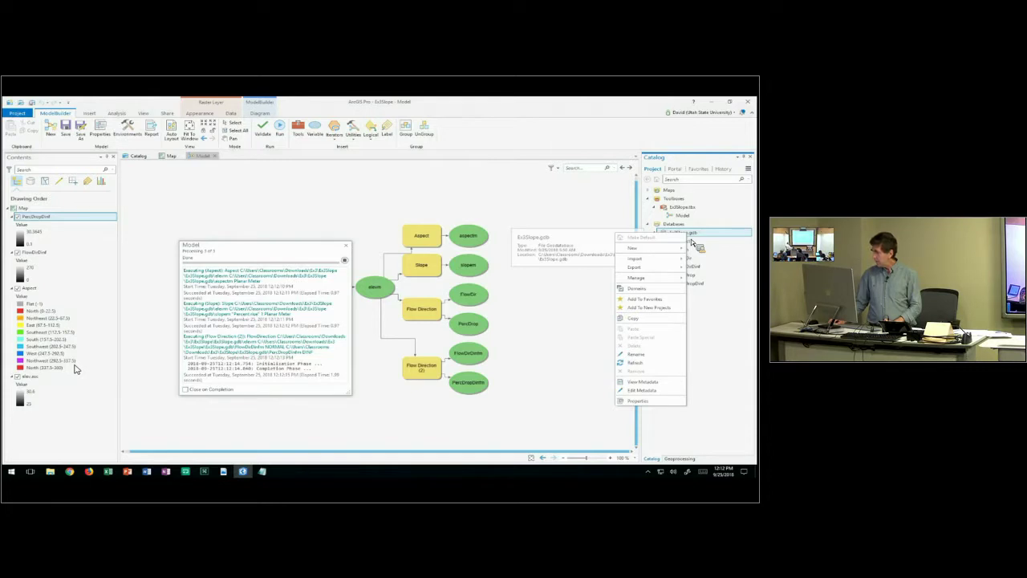
left_click(721, 233)
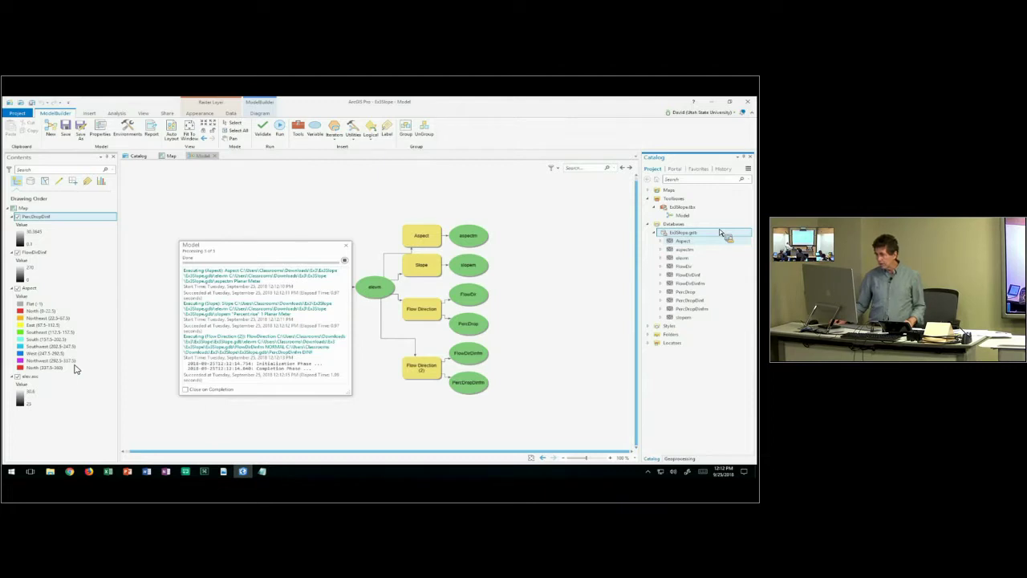
left_click_drag(720, 232, 359, 411)
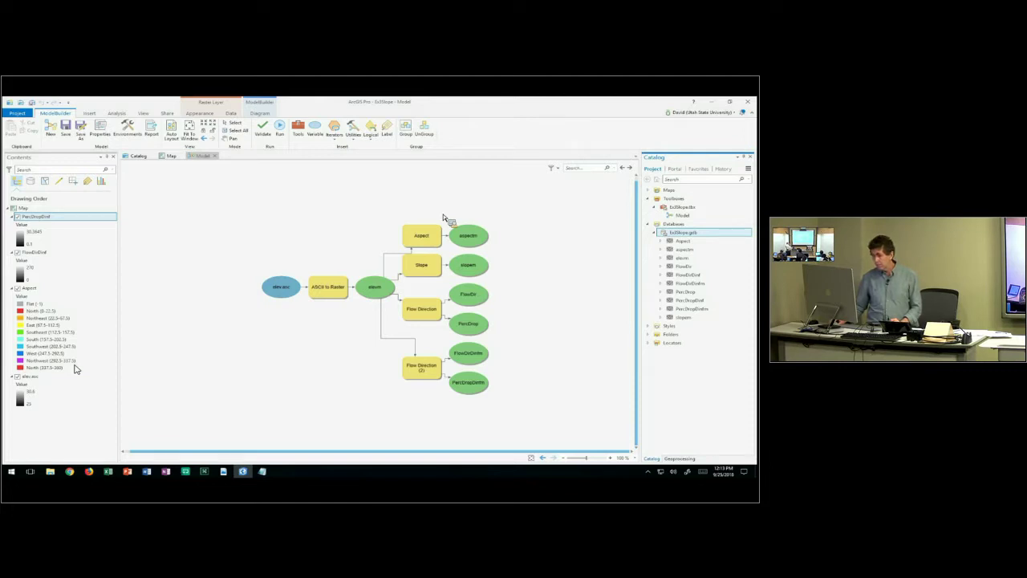
Make the elev.asc input and the aspectm output model parameters
right_click(284, 291)
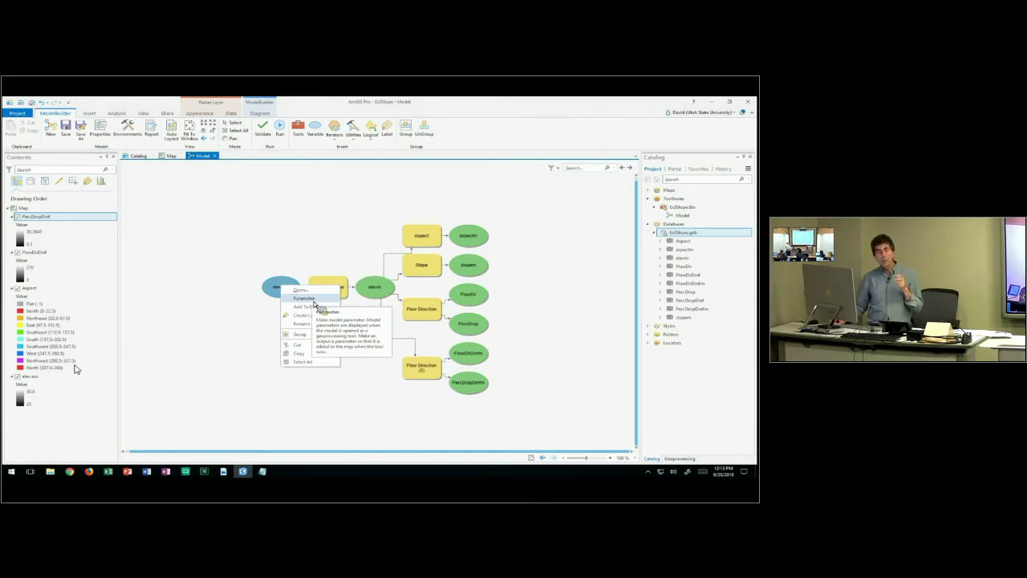
left_click(305, 298)
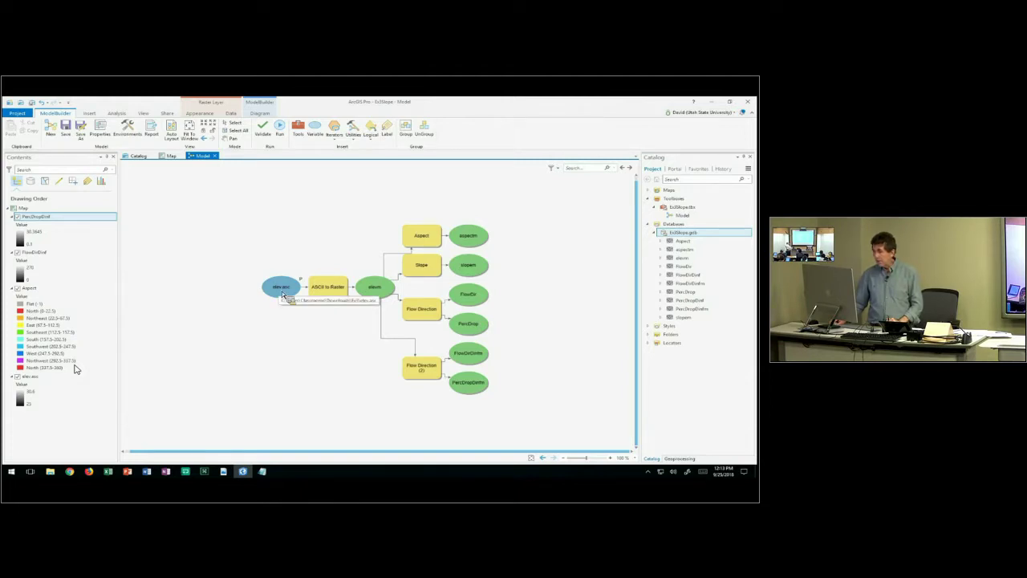
right_click(484, 237)
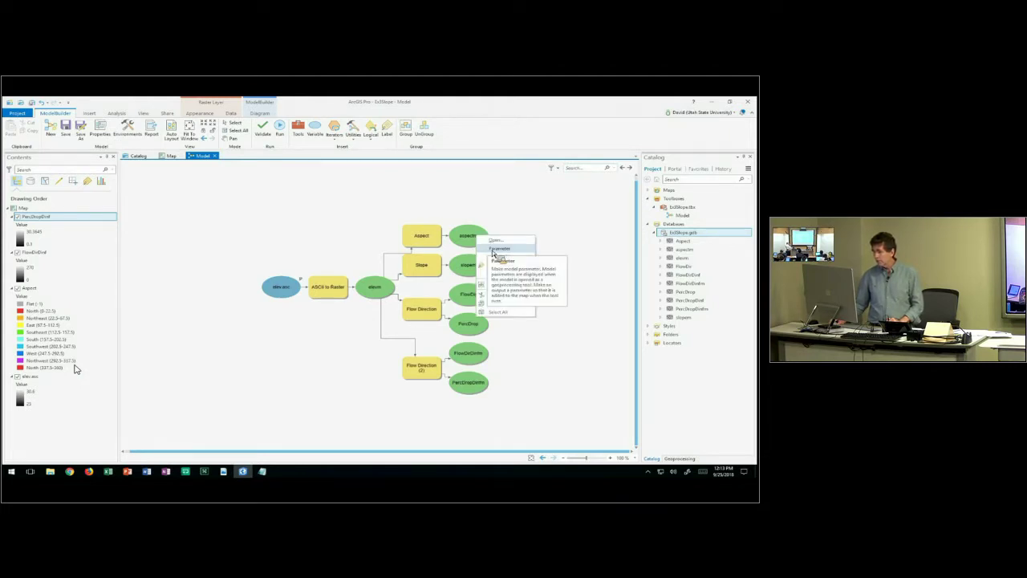
left_click(496, 250)
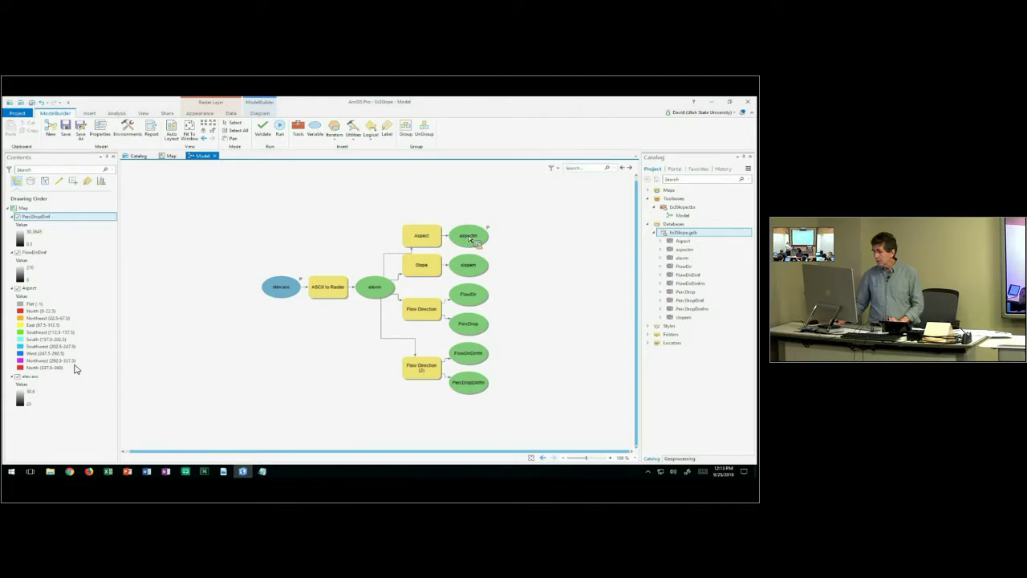
Add the aspectm output to the display, and make slopem and FlowDir model parameters that are also added to the display
right_click(469, 238)
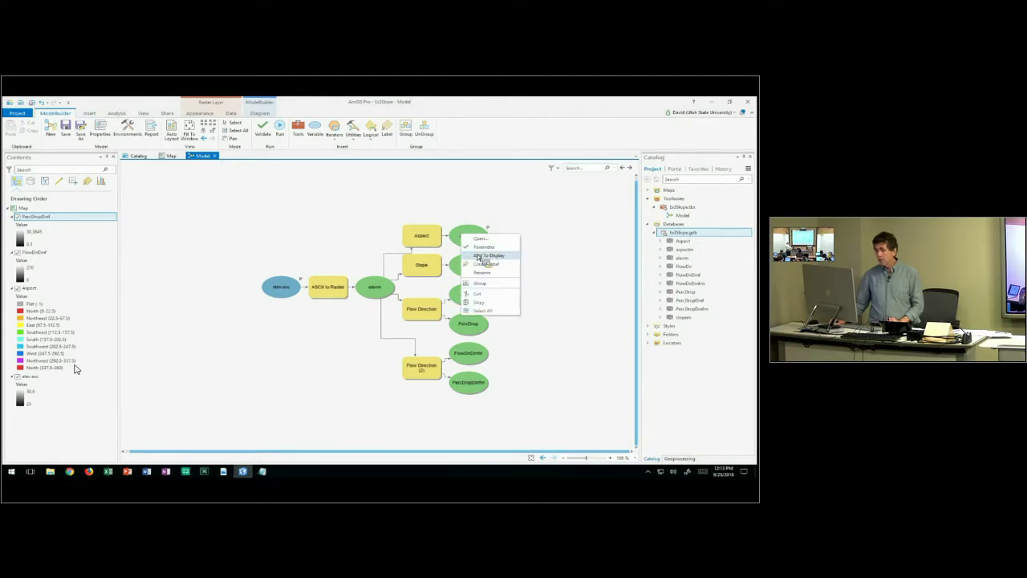
left_click(481, 255)
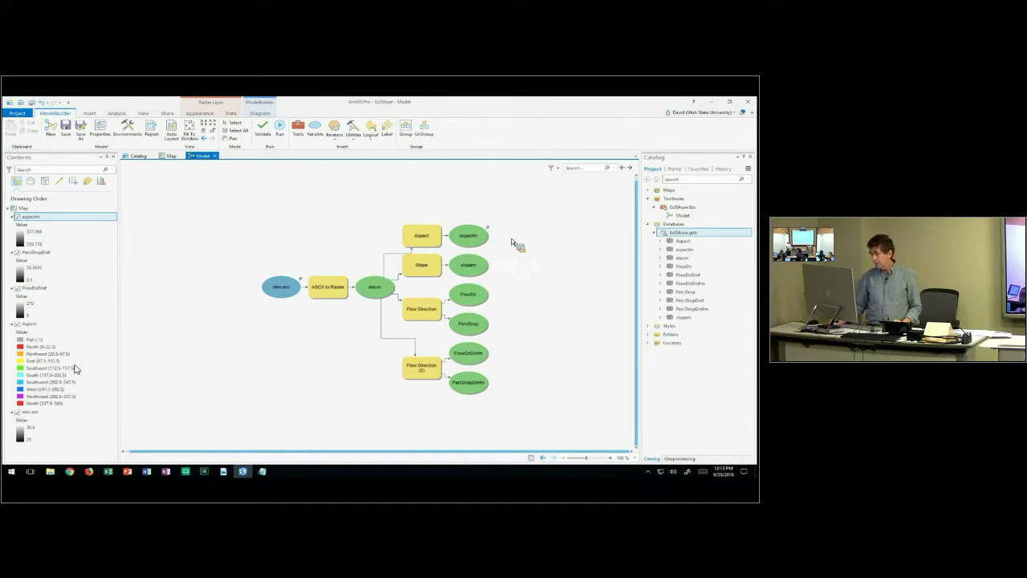
right_click(482, 270)
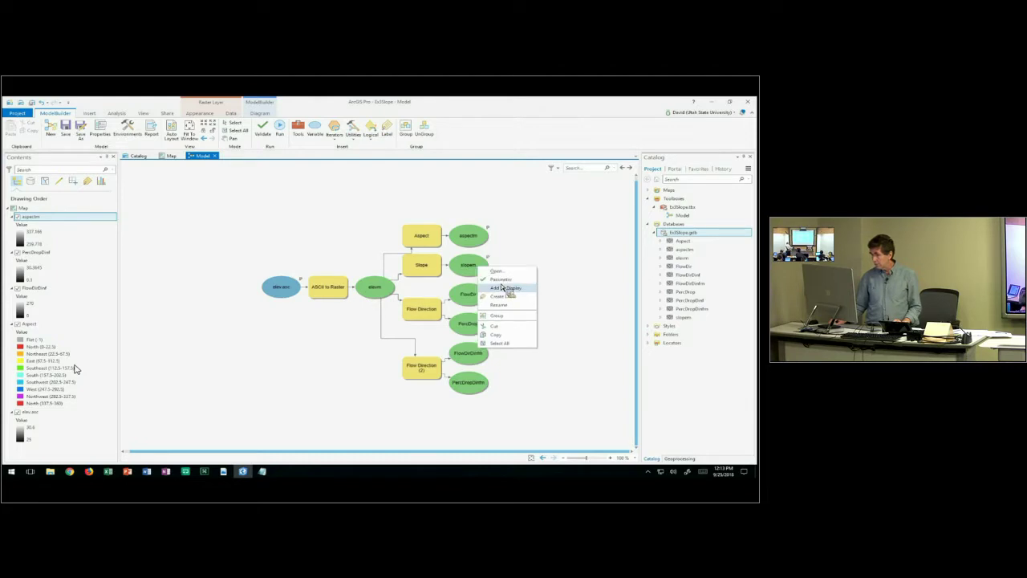
left_click(503, 287)
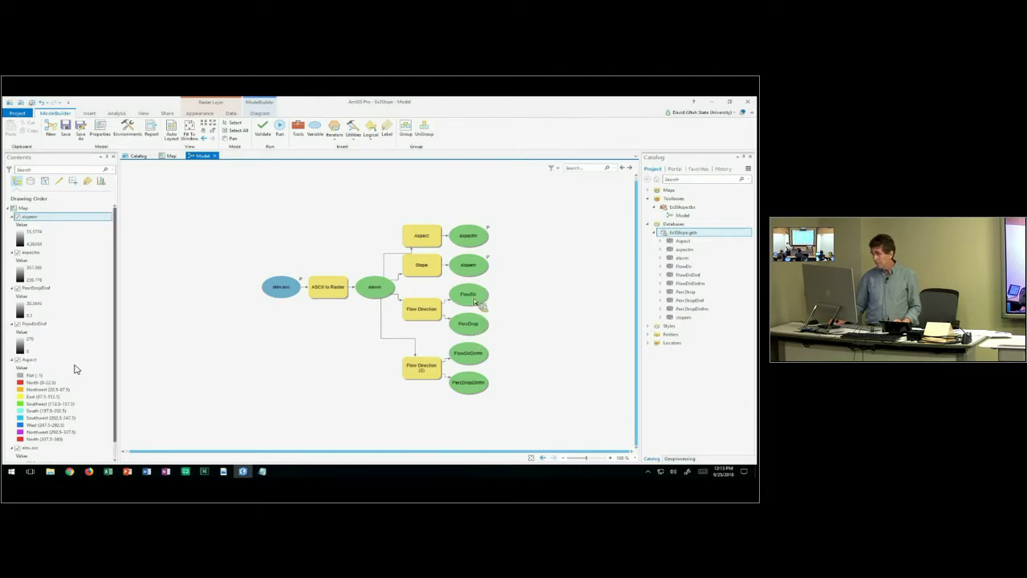
right_click(476, 300)
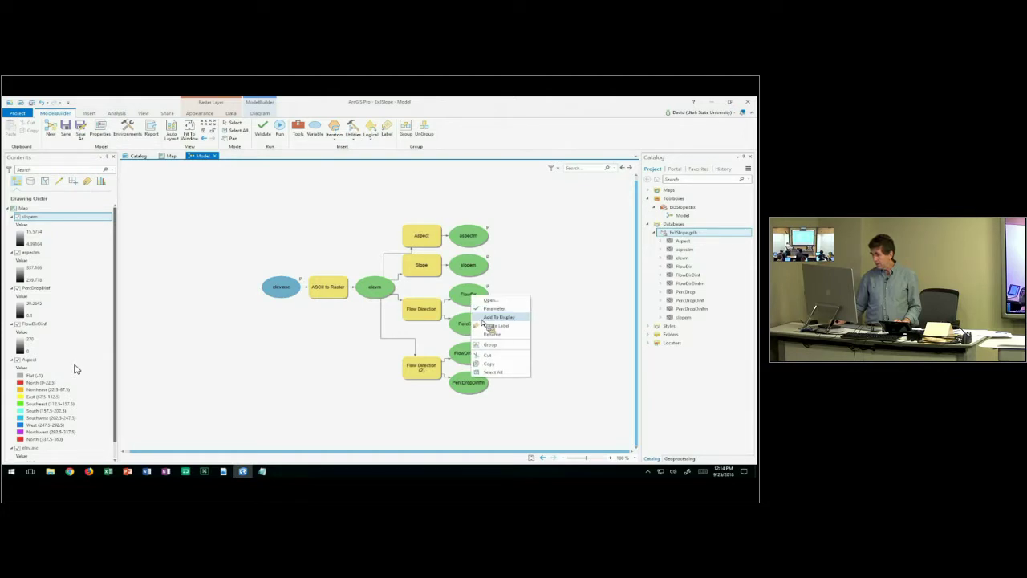
left_click(484, 318)
Make the PercDrop output a model parameter and add it to the display
right_click(477, 323)
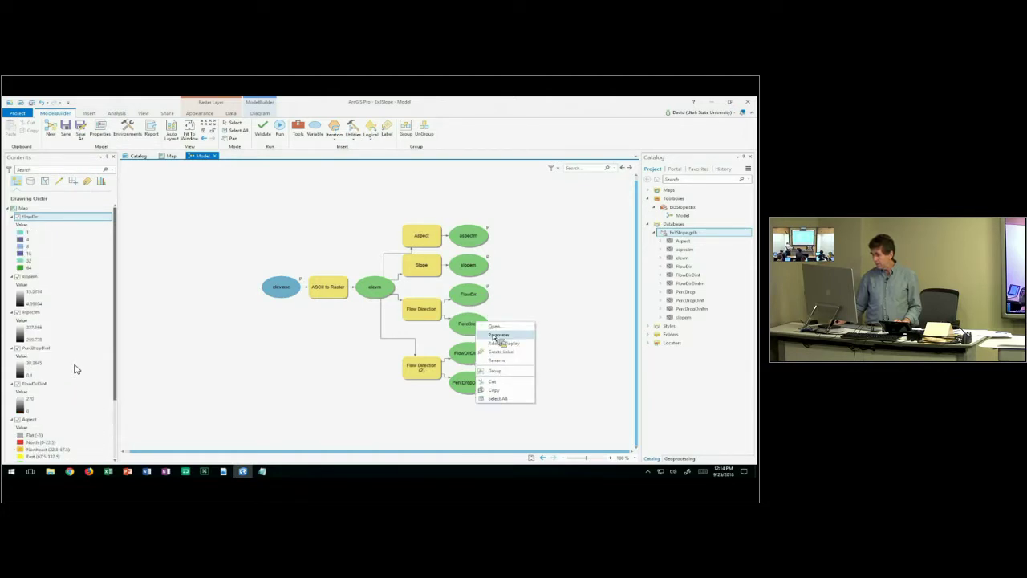
left_click(498, 334)
right_click(471, 322)
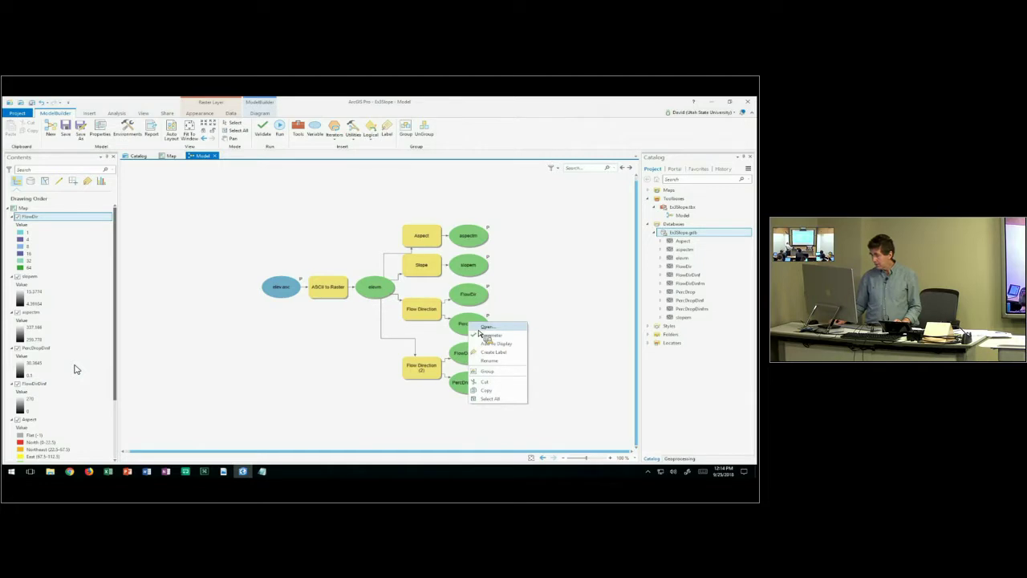
left_click(496, 342)
Make the FlowDirDinfm and PercDropDinfm outputs model parameters and add both to the display
right_click(483, 360)
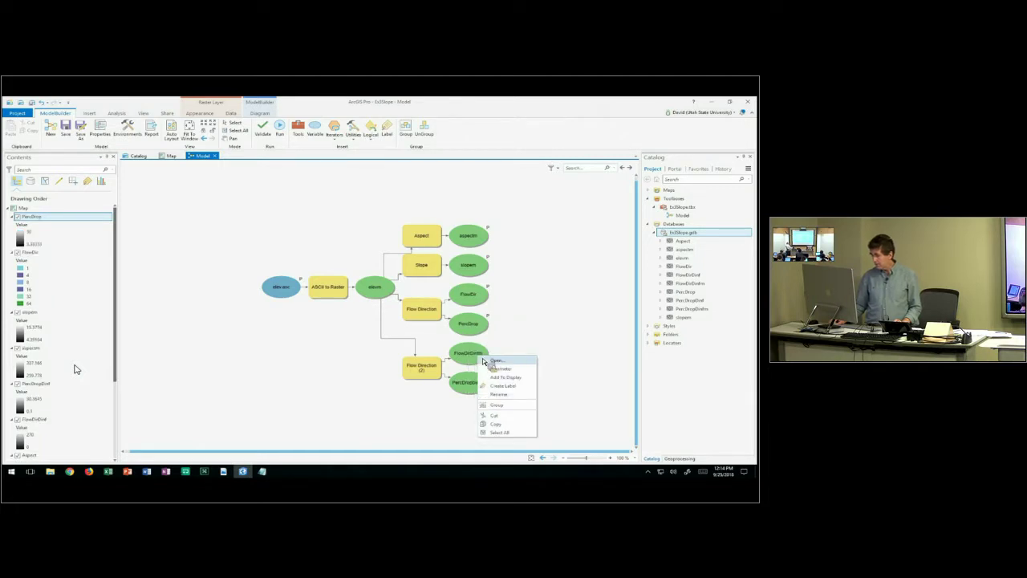
left_click(499, 368)
right_click(476, 356)
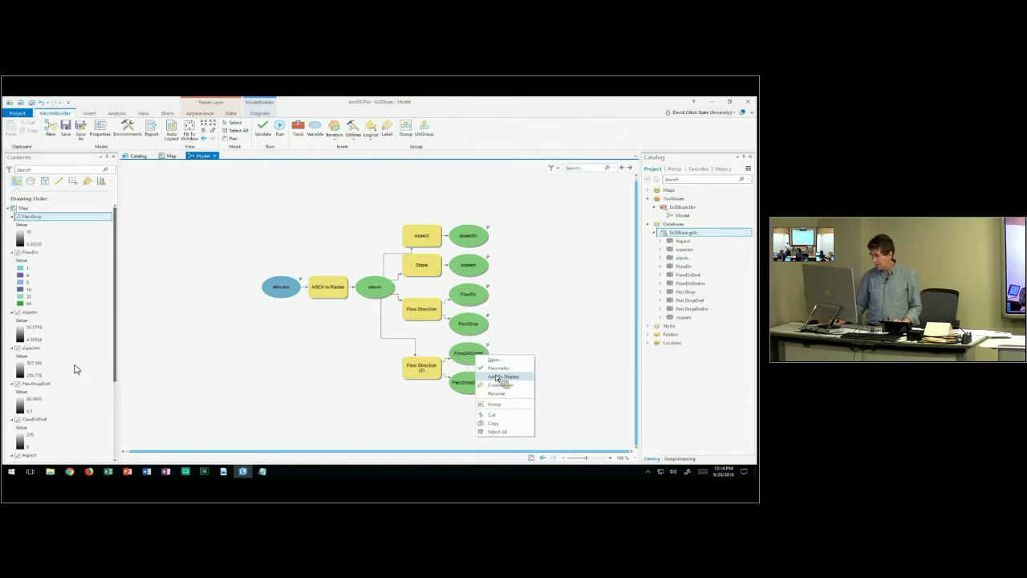
left_click(496, 376)
right_click(480, 381)
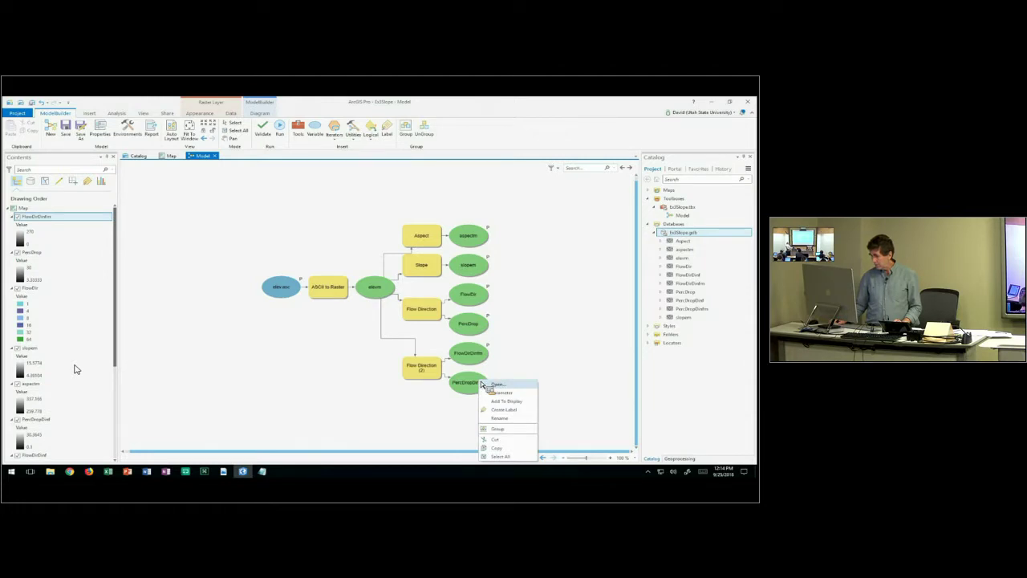
right_click(480, 302)
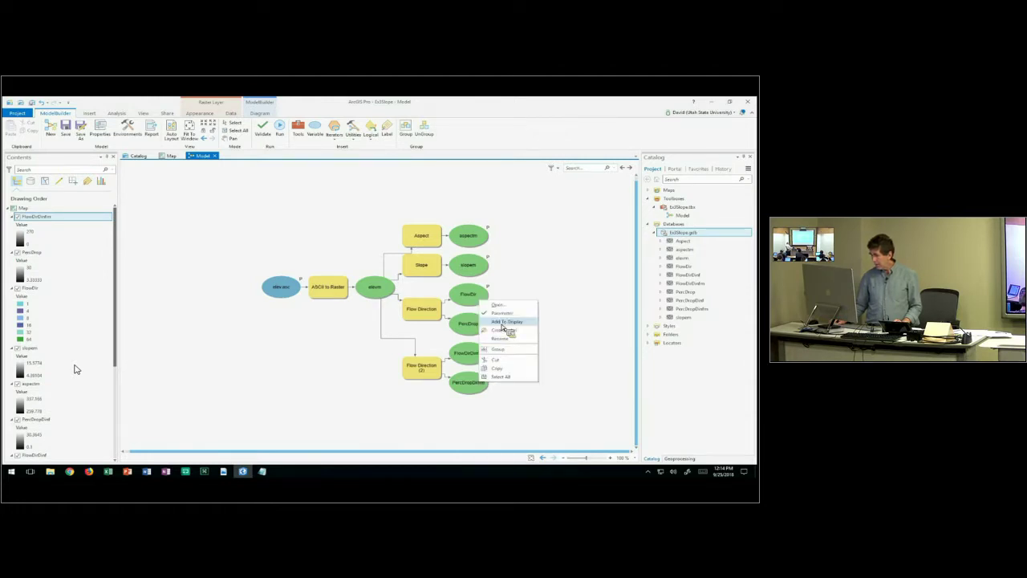
left_click(502, 322)
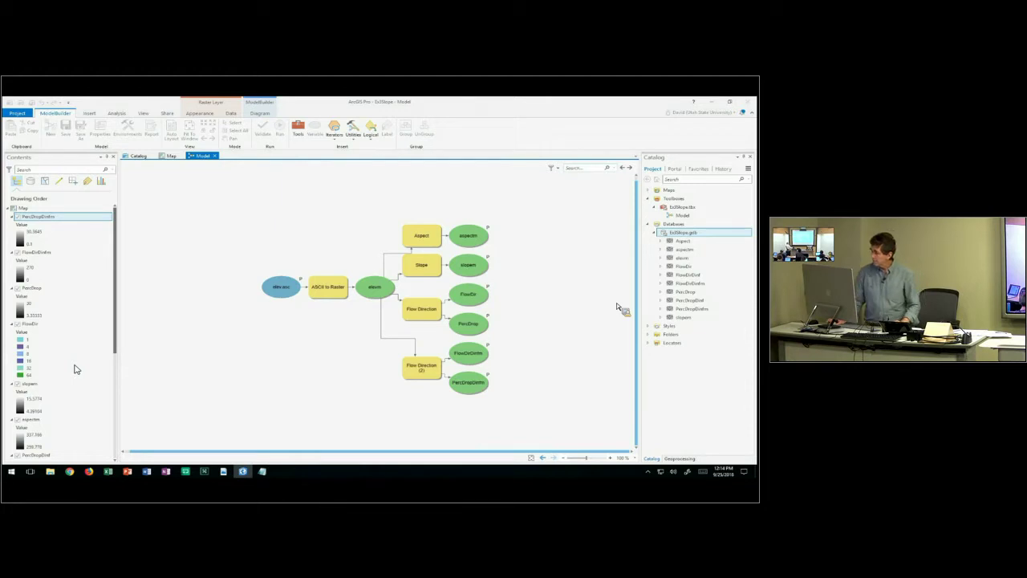
Rename the model in the Ex3Slope toolbox to FlowDirection through its tool properties
left_click_drag(619, 308, 696, 226)
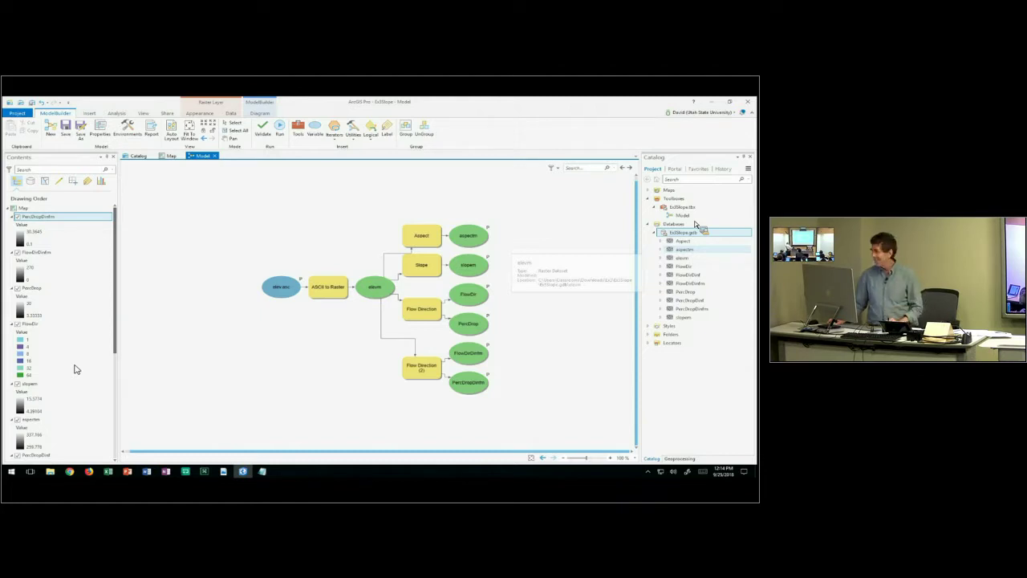
left_click_drag(696, 225, 680, 219)
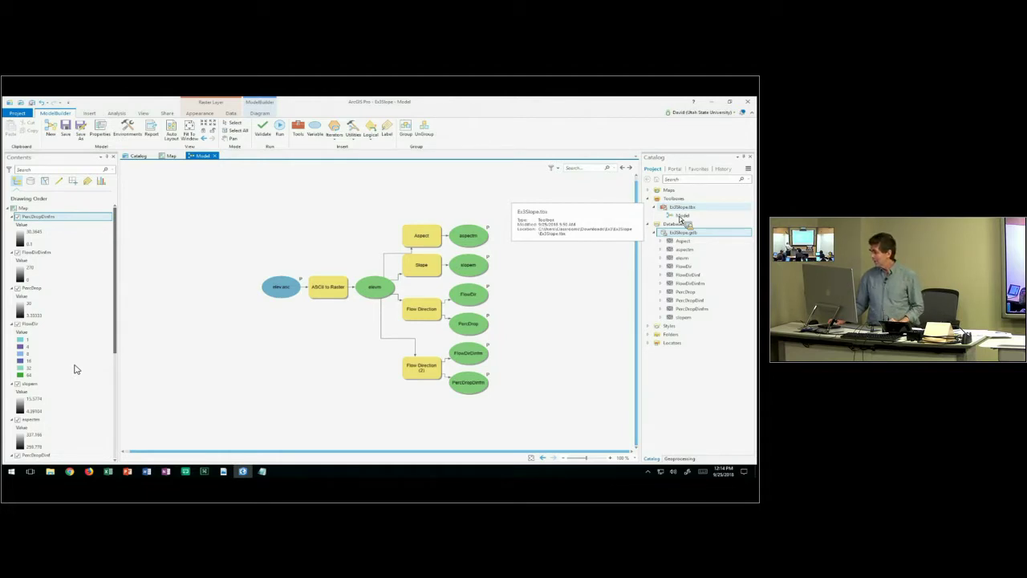
right_click(685, 219)
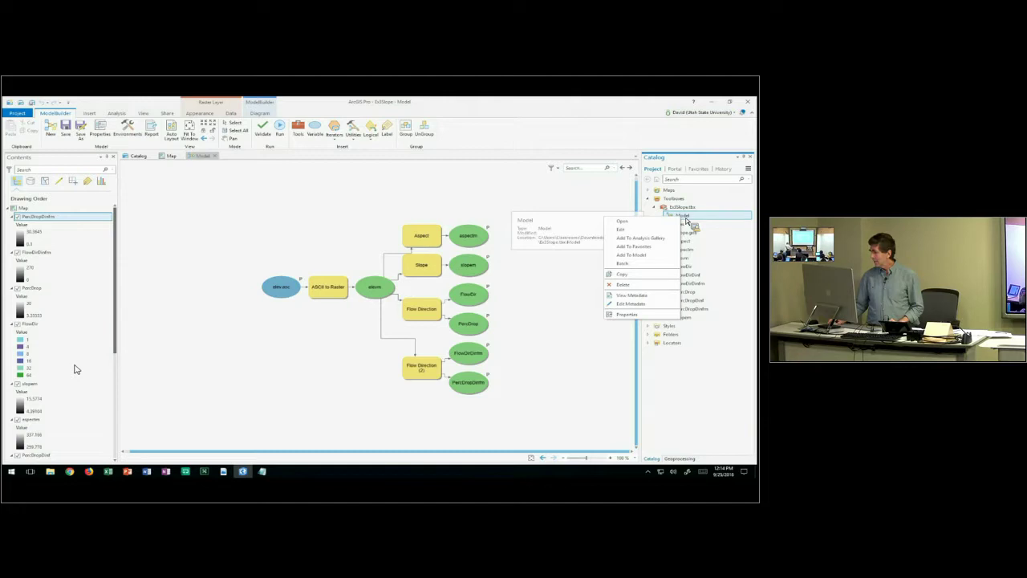
left_click(626, 314)
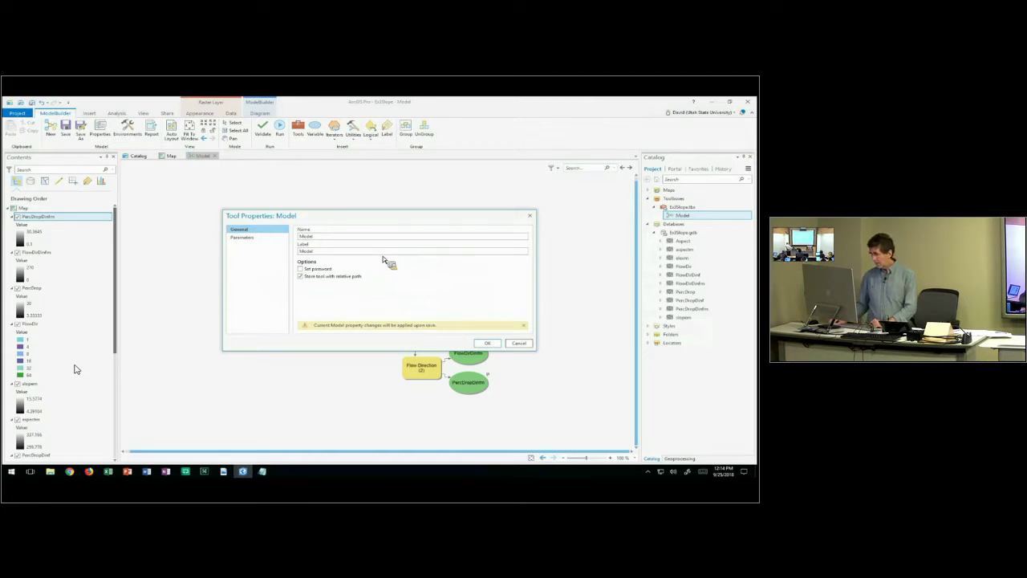
left_click(487, 344)
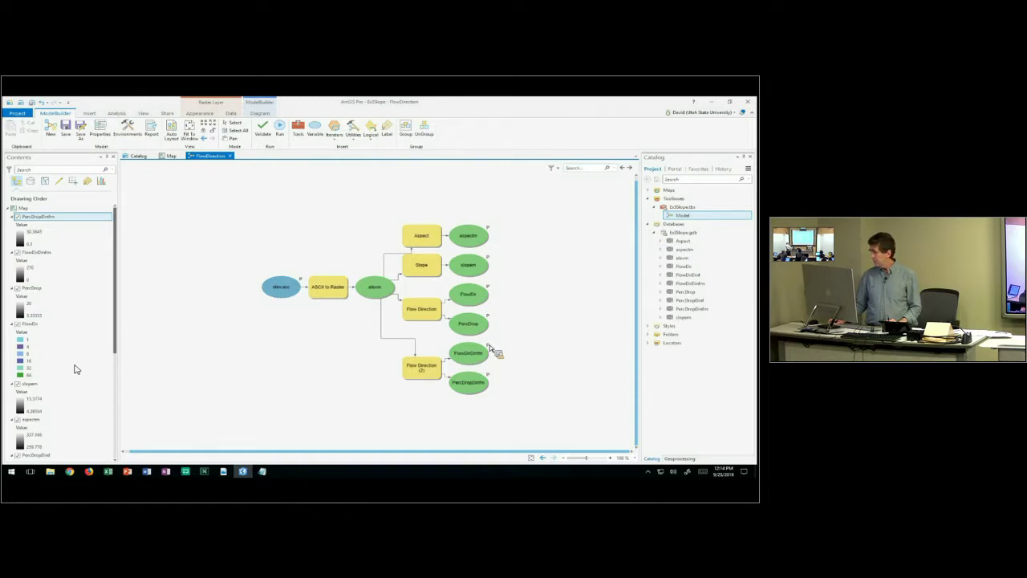
Save the renamed FlowDirection model and the Ex3Slope project
left_click(682, 217)
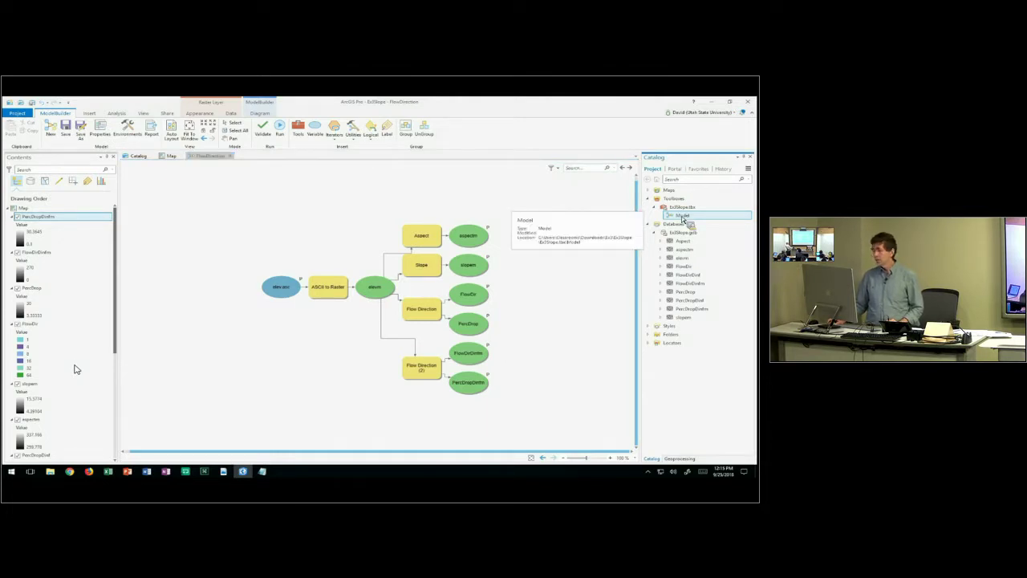
left_click_drag(681, 217, 251, 170)
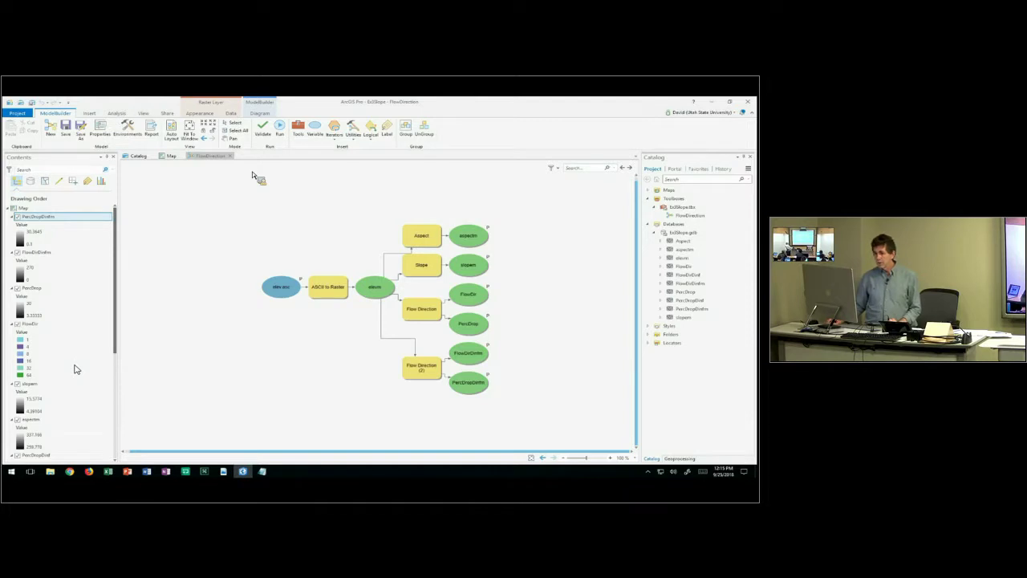
key("ctrl+s")
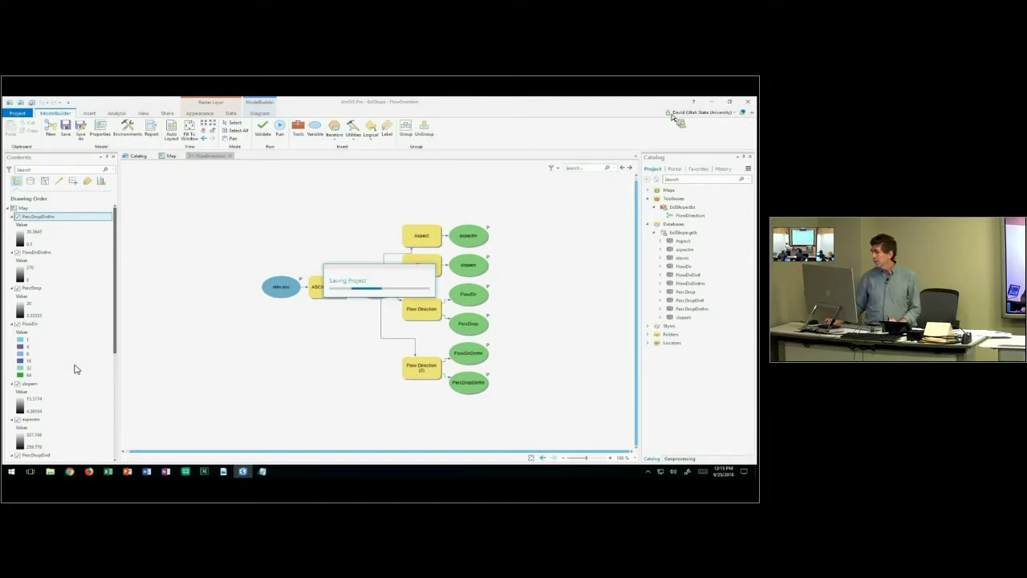
Close ArcGIS Pro, then restart it and reopen the Ex3Slope project
left_click(748, 105)
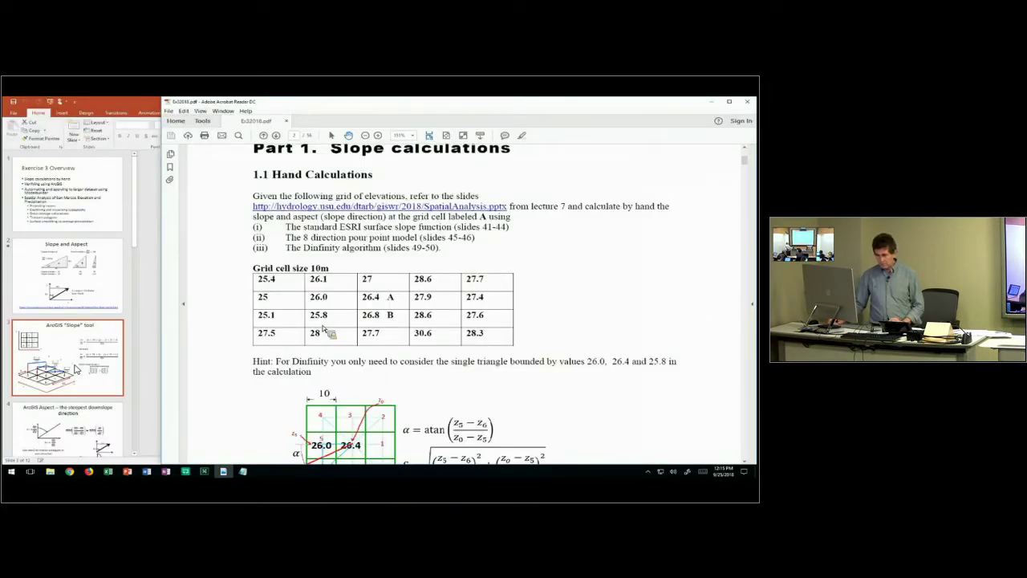
left_click(13, 473)
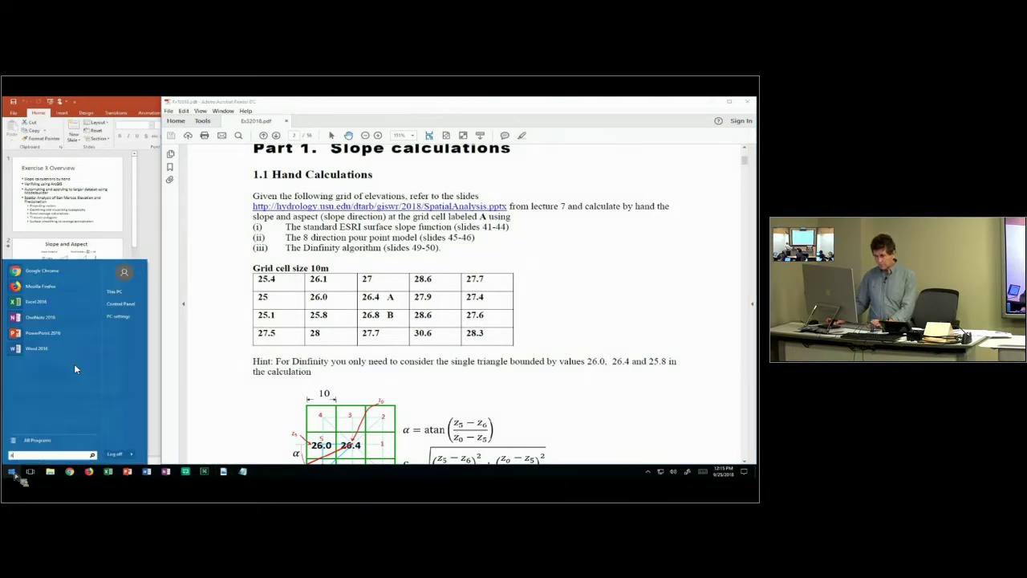
type("arc")
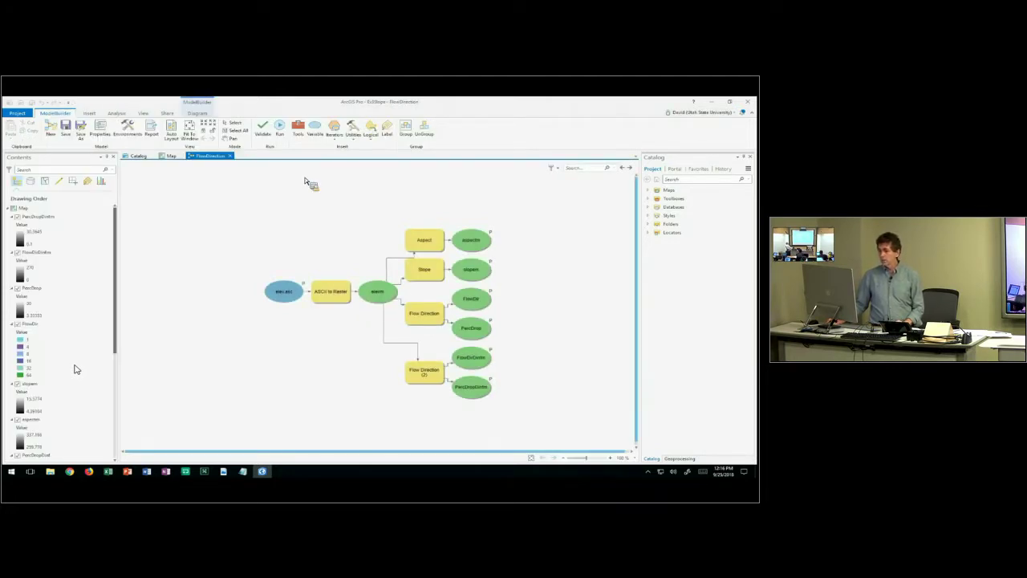
Close the FlowDirection model and Map views and insert a new map into the project
left_click(229, 155)
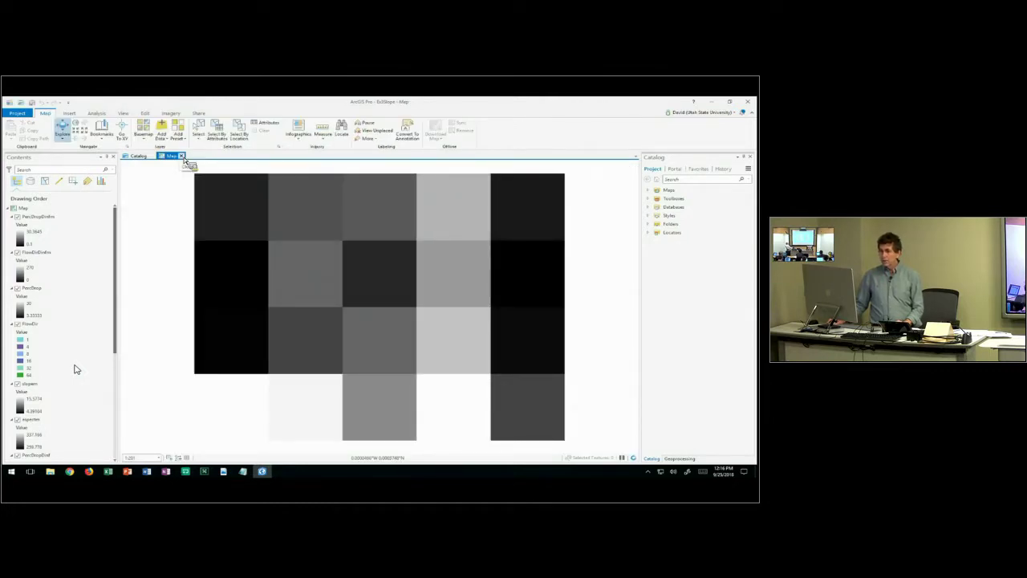
left_click(182, 156)
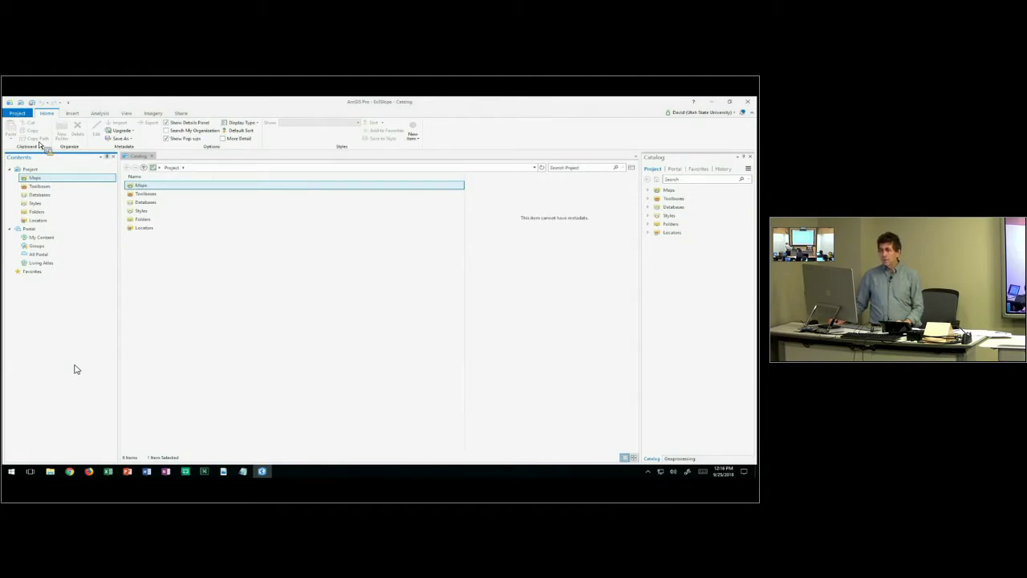
scroll(38, 146, "down", 1)
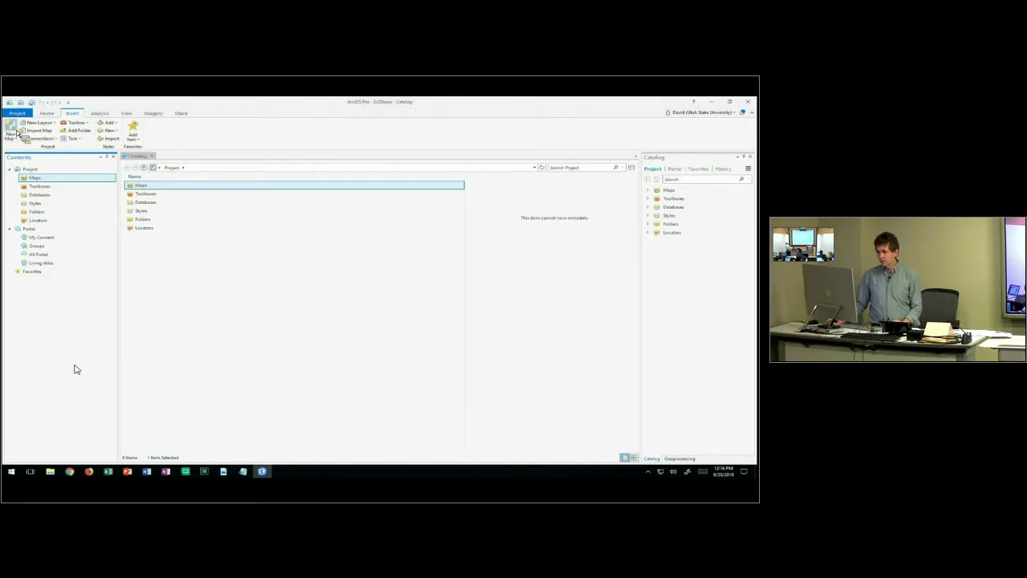
left_click(14, 131)
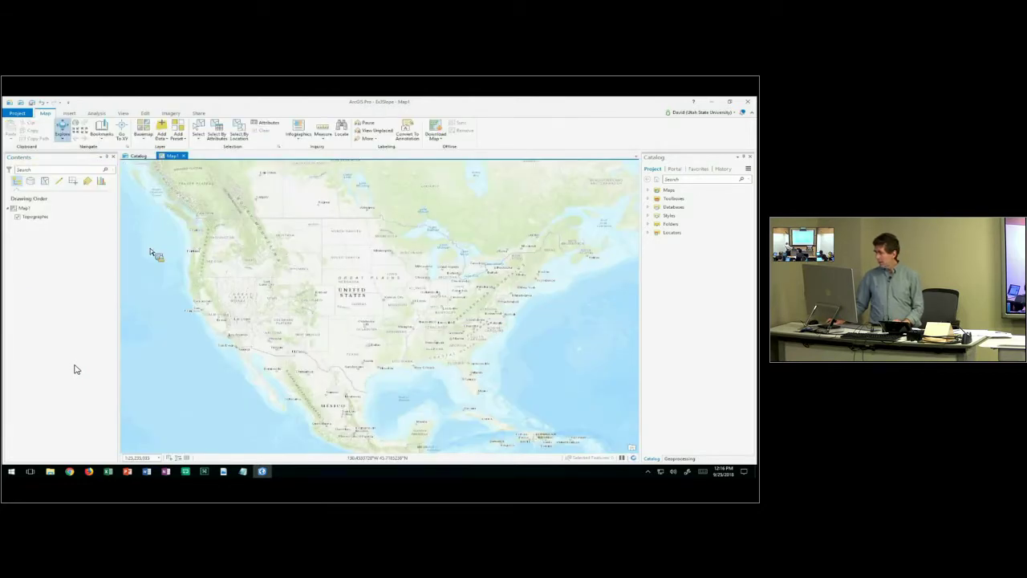
Open the FlowDirection model from the Ex3Slope toolbox as a geoprocessing tool
left_click(648, 198)
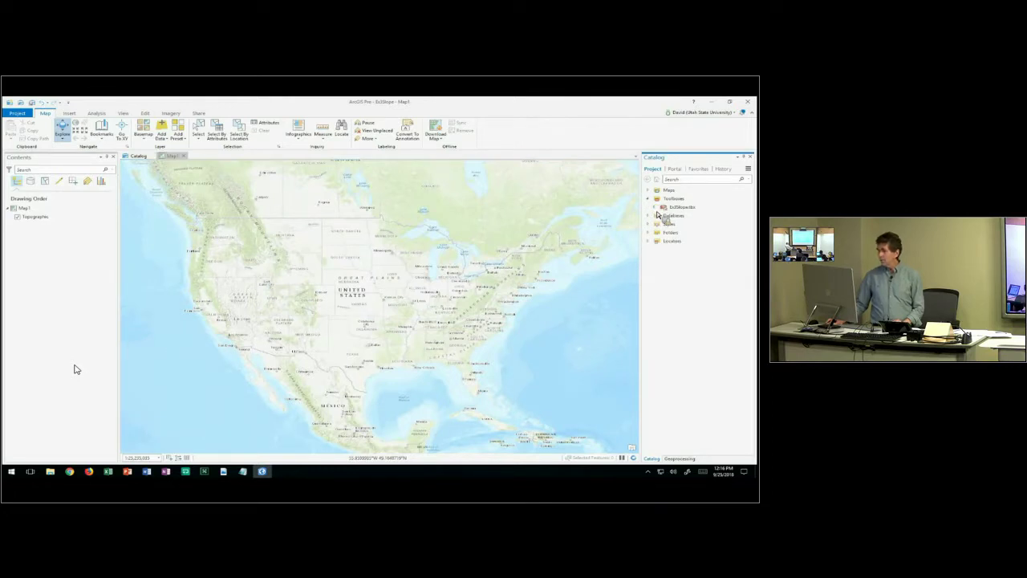
left_click(653, 207)
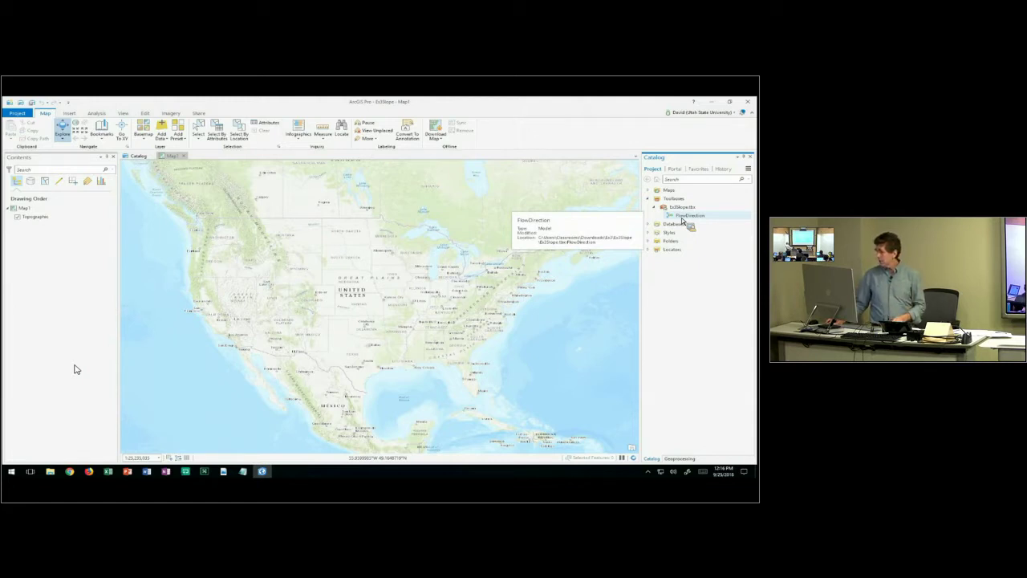
double_click(681, 216)
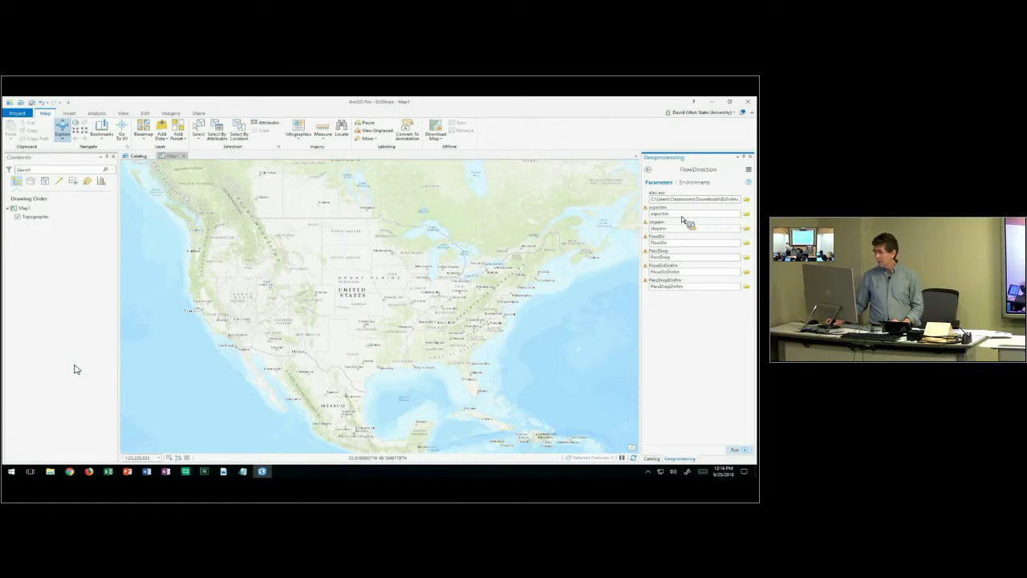
Set the FlowDirection tool's elev.asc input to the demo.asc file in the Ex3 folder under Downloads
left_click(745, 200)
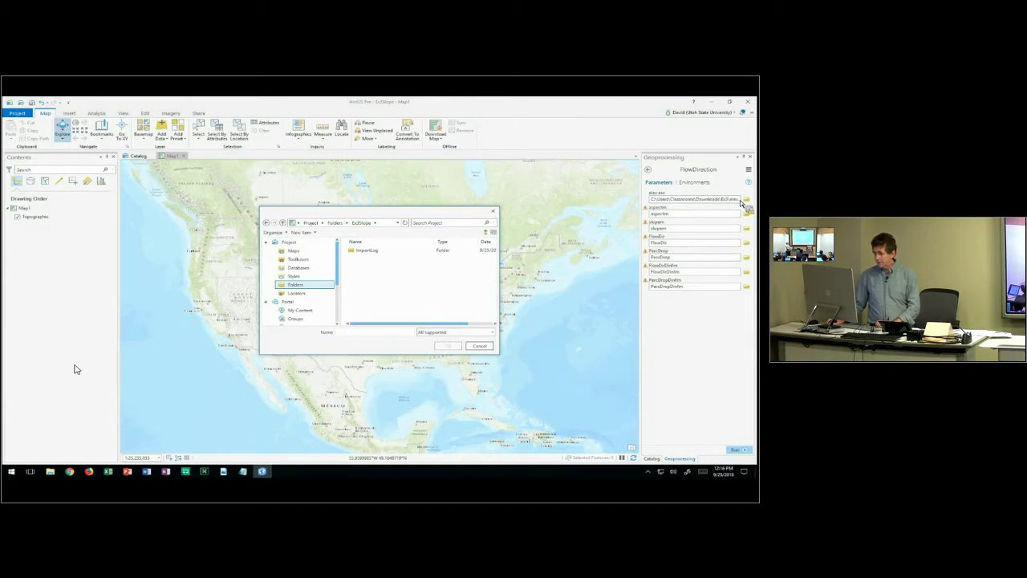
scroll(337, 312, "down", 3)
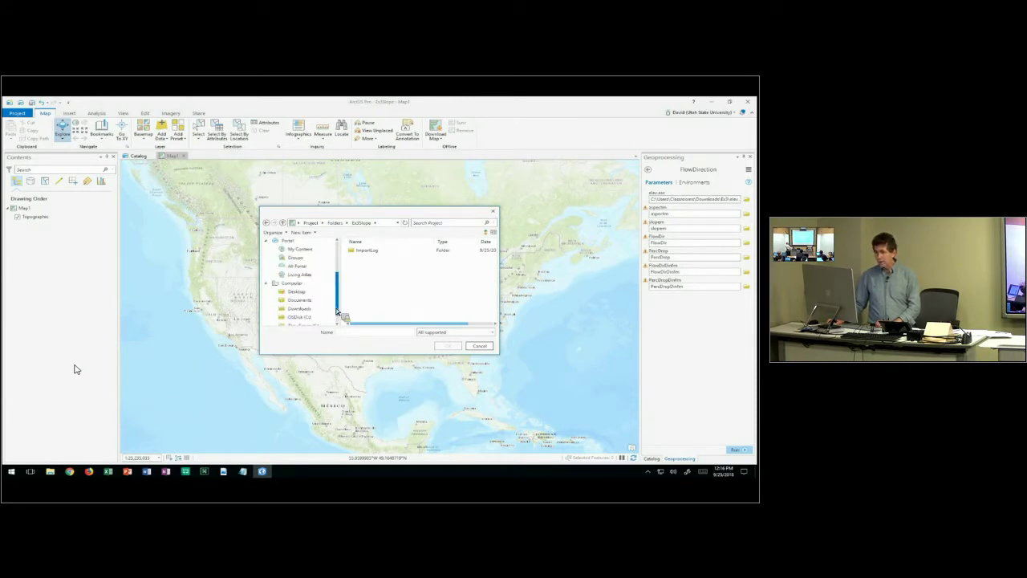
left_click(299, 308)
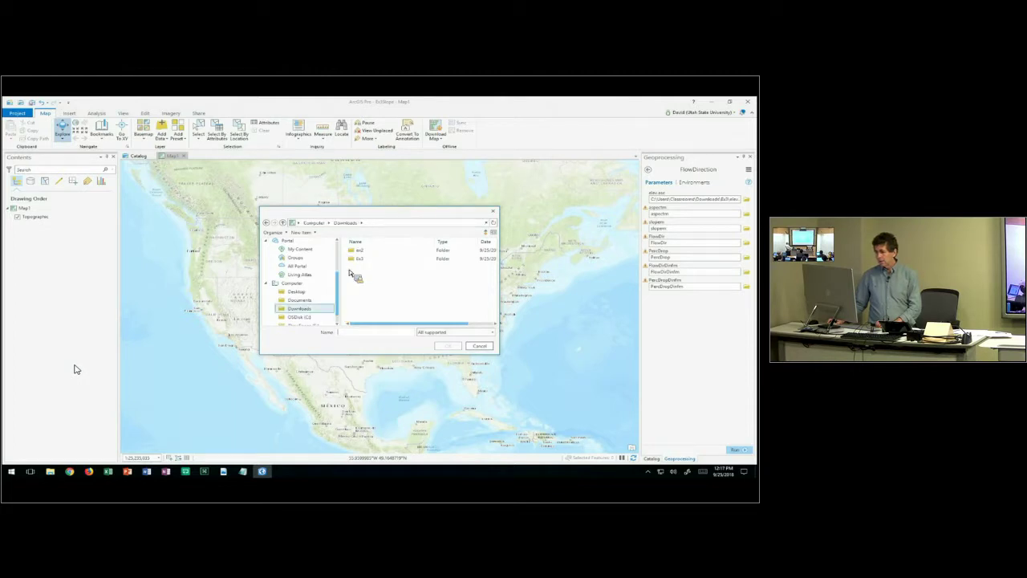
double_click(358, 258)
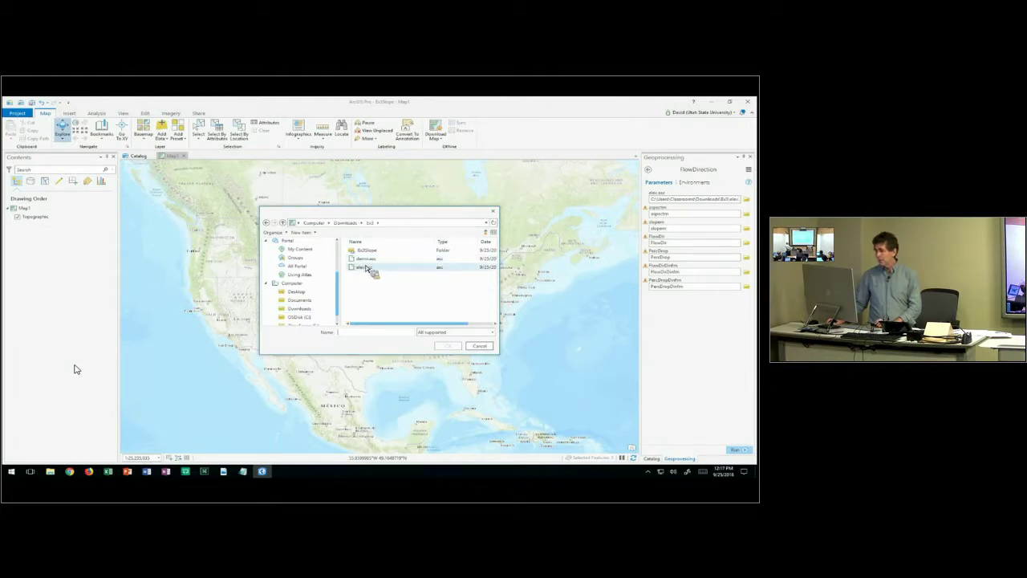
double_click(365, 267)
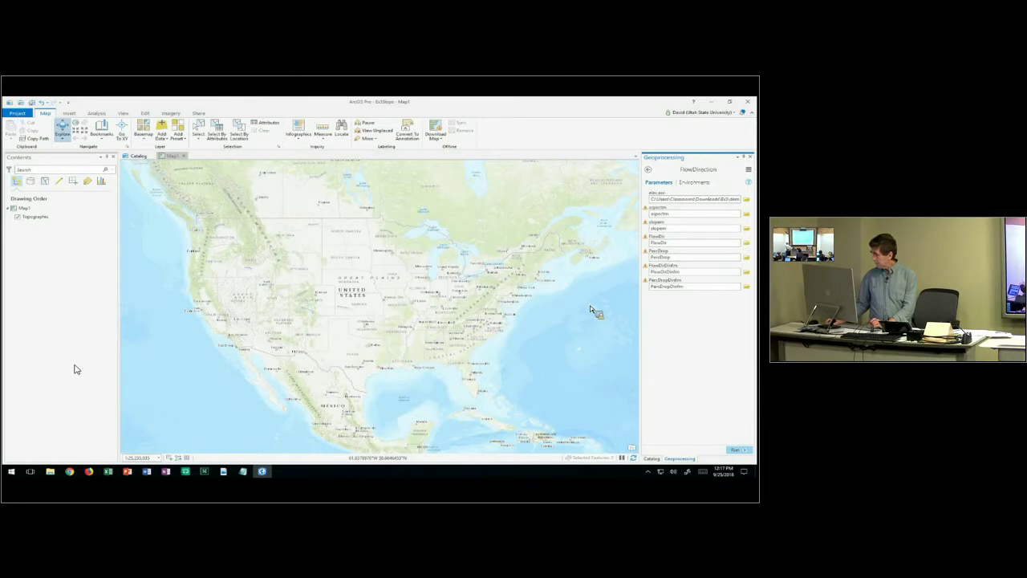
Prefix all six FlowDirection output names with demo and run the tool on demo.asc
left_click_drag(590, 309, 660, 232)
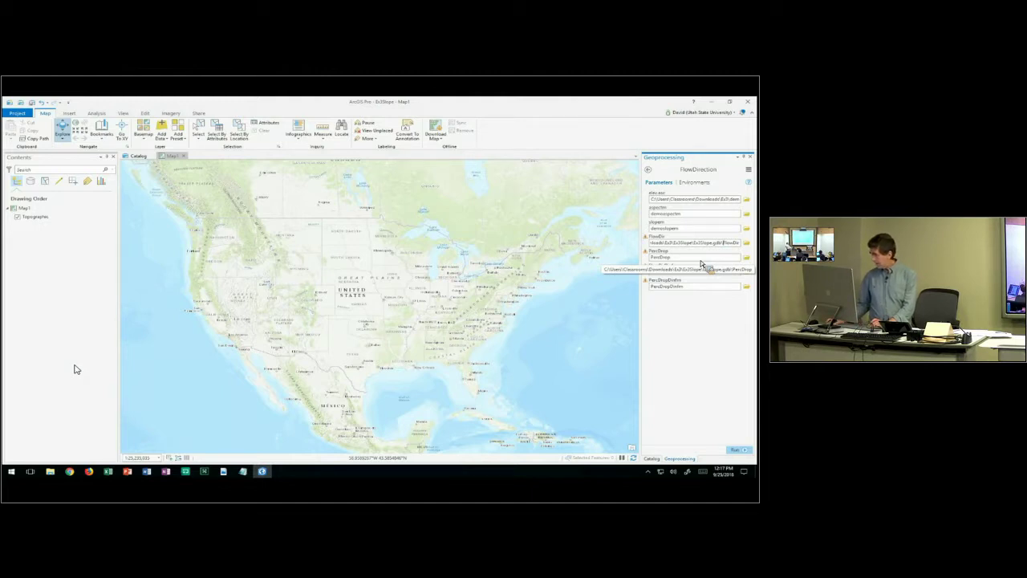
key("Tab")
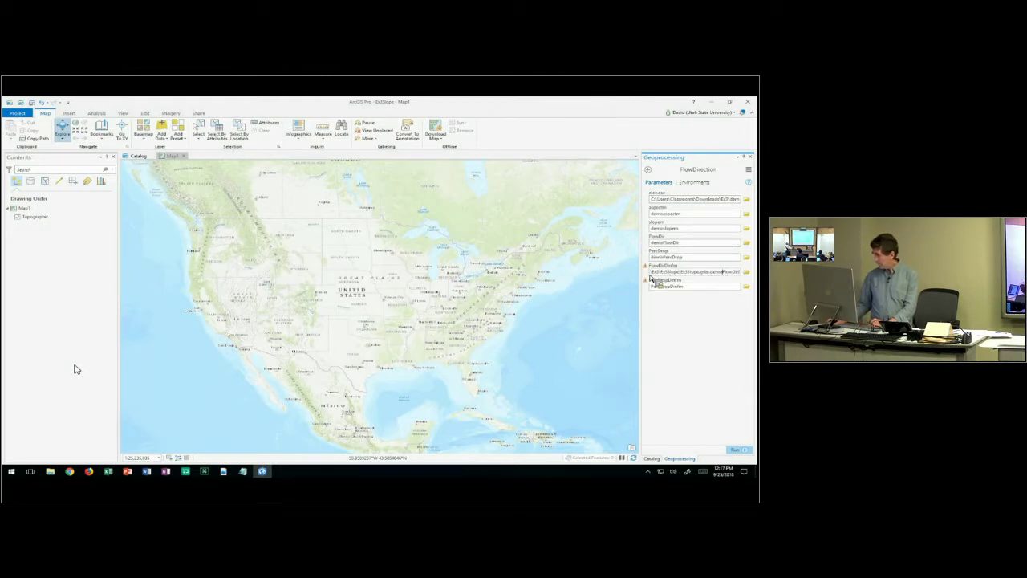
key("Tab")
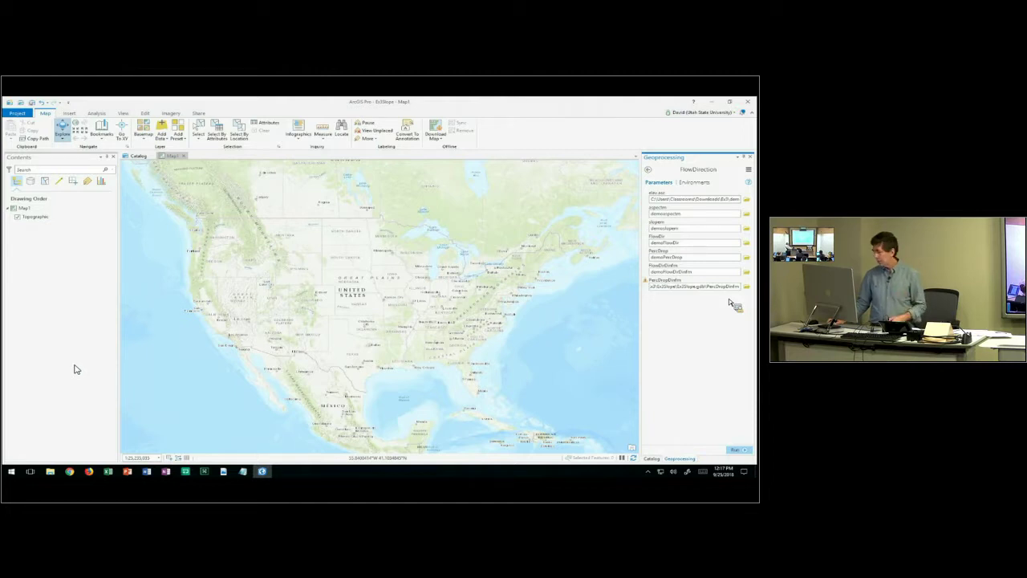
left_click(735, 449)
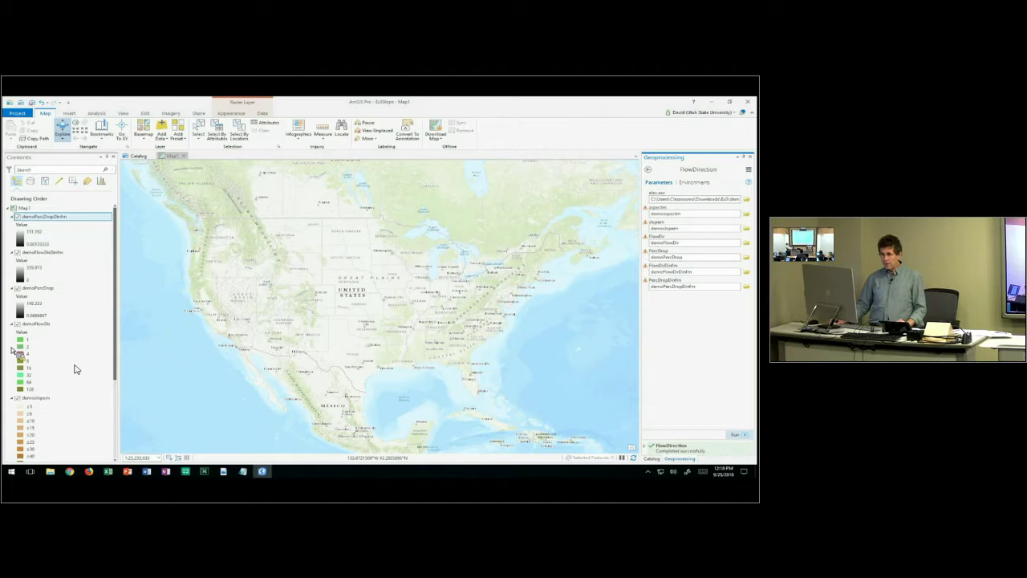
Zoom to the D-infinity percent drop layer and hide the outputs one by one to inspect each raster down to aspect
right_click(67, 221)
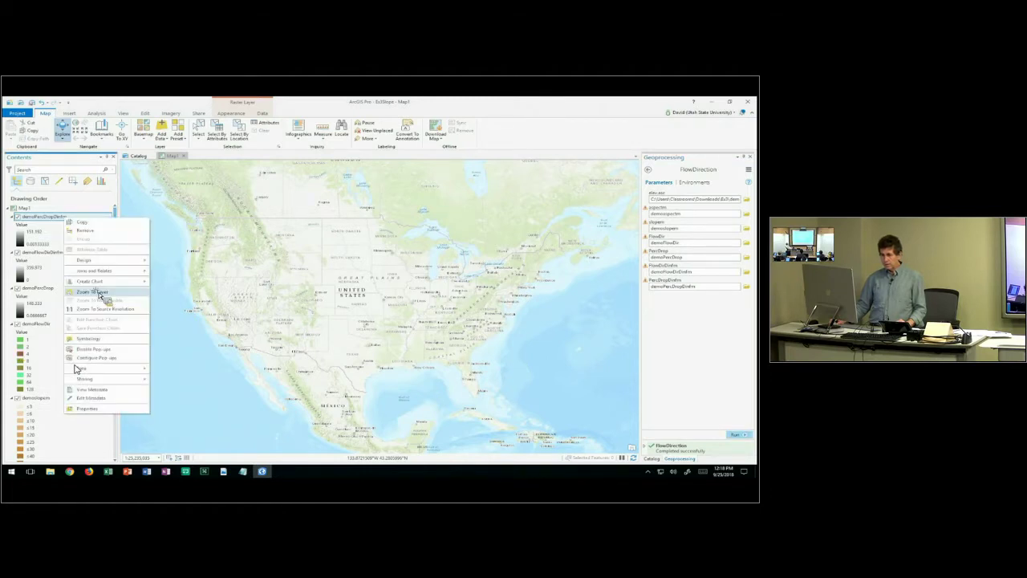
left_click(95, 292)
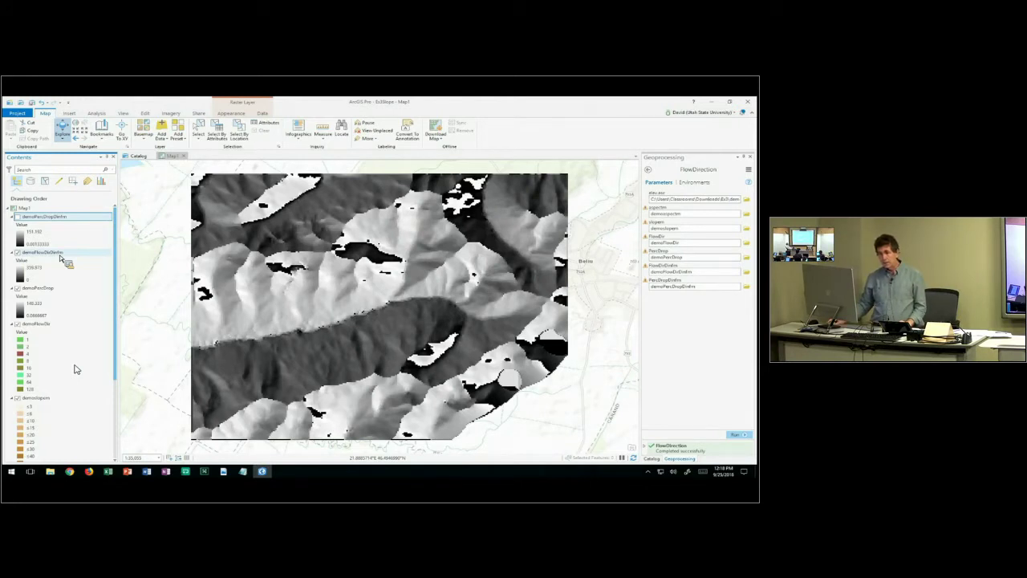
left_click(18, 252)
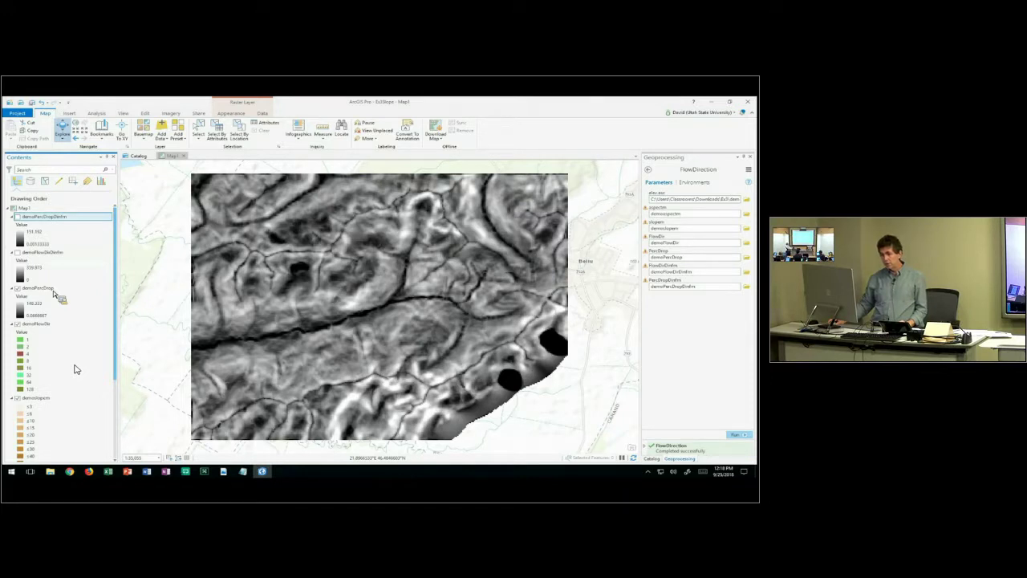
left_click(18, 288)
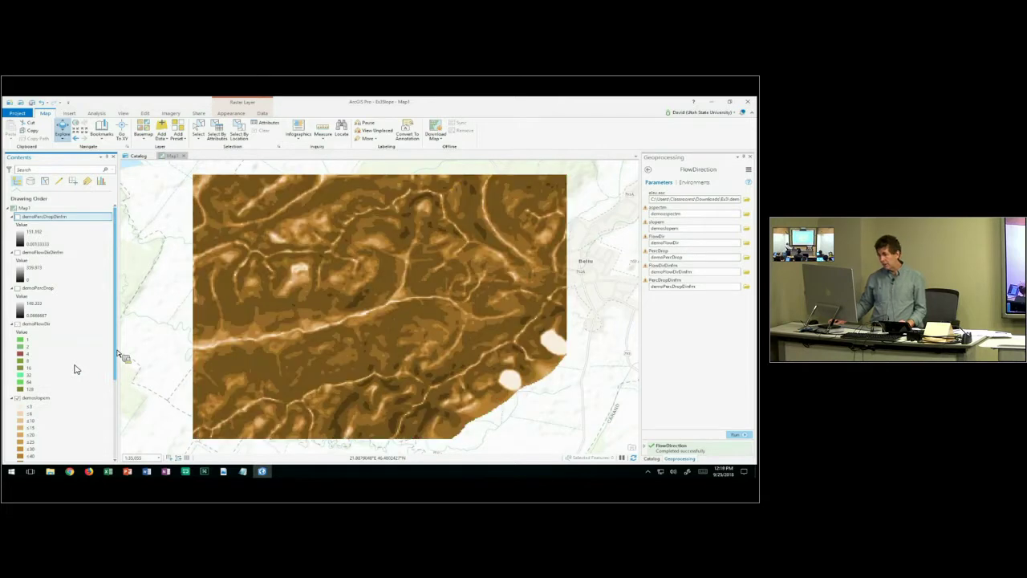
scroll(117, 354, "down", 3)
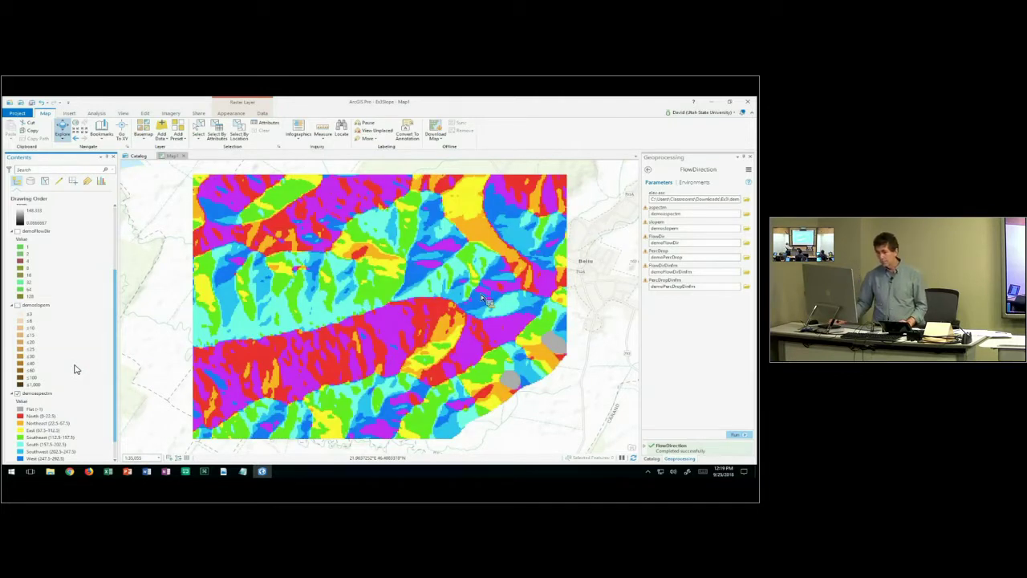
scroll(118, 309, "down", 1)
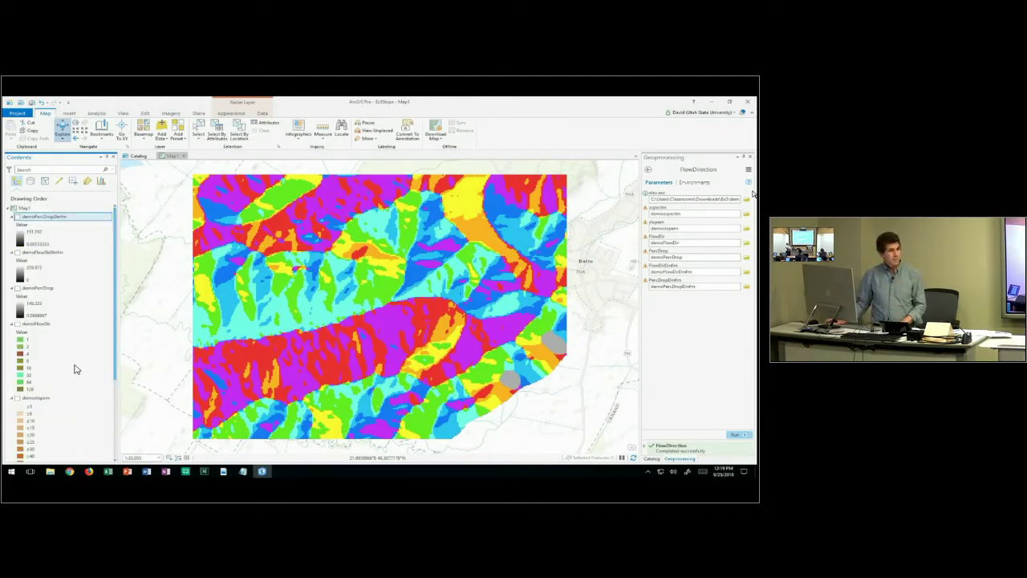
mouse_move(753, 187)
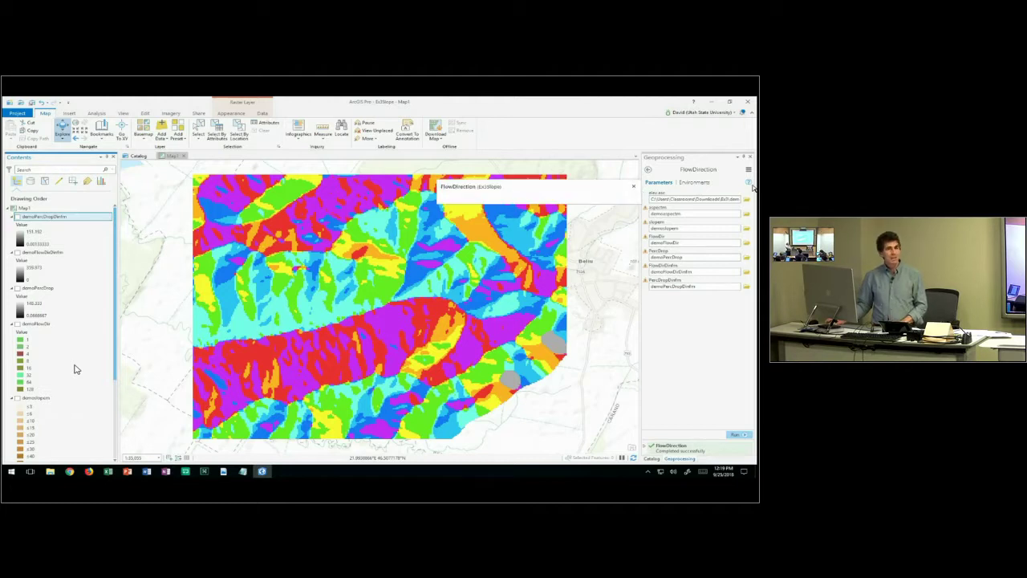
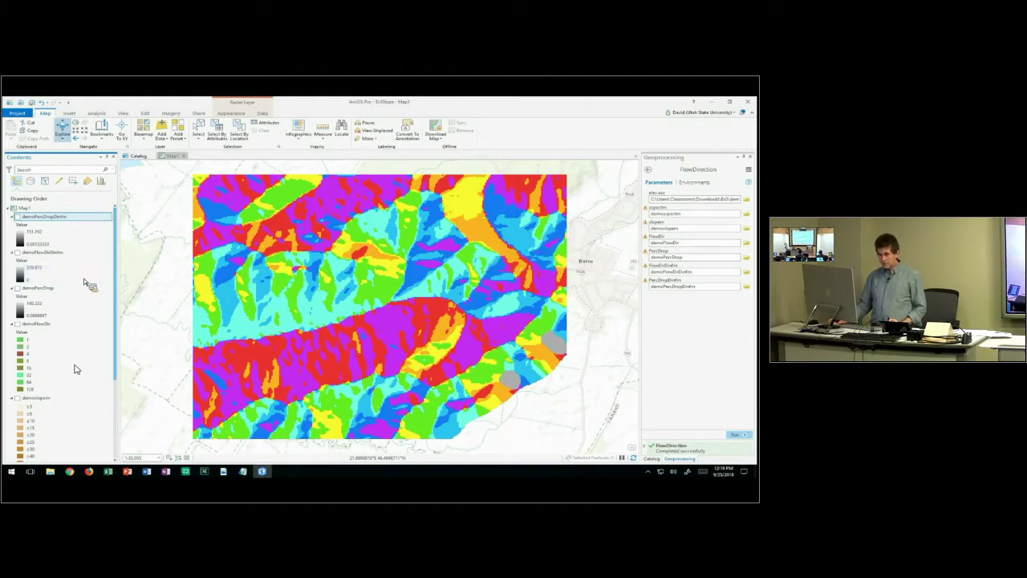
scroll(74, 369, "down", 3)
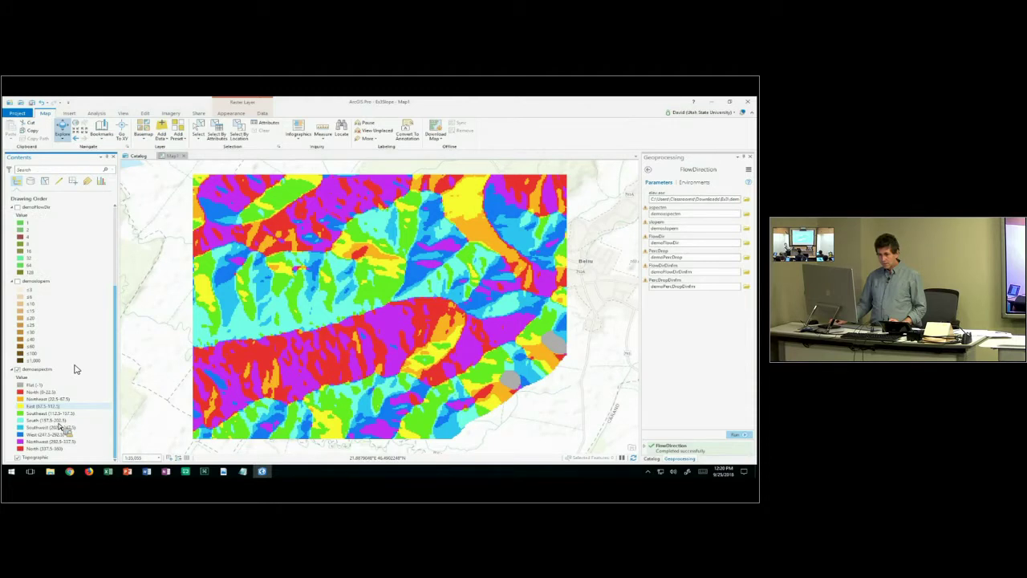
Hide the demo aspect layer and add demo.asc from the Ex3 folder to the map
left_click_drag(60, 427, 705, 237)
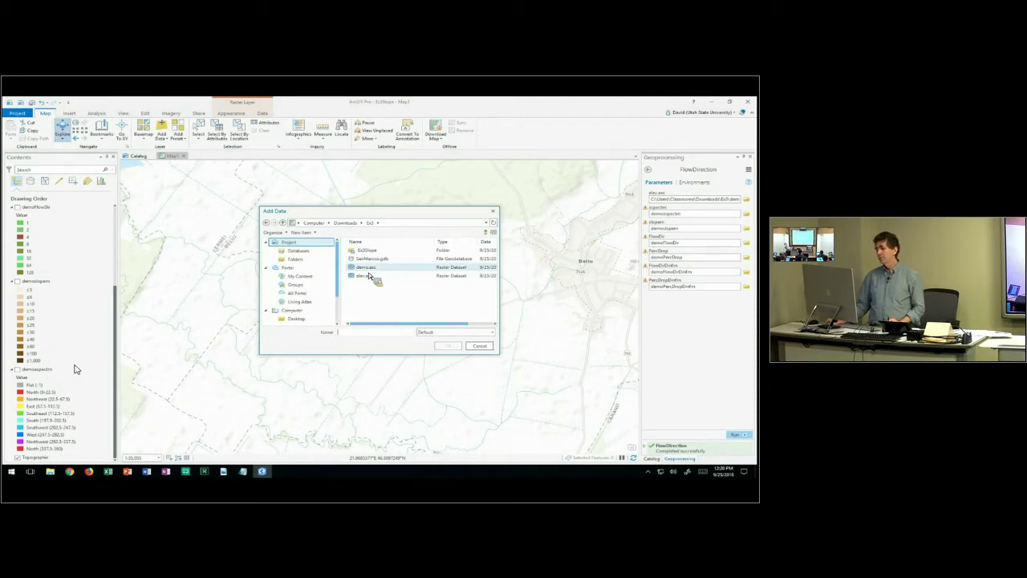
double_click(369, 272)
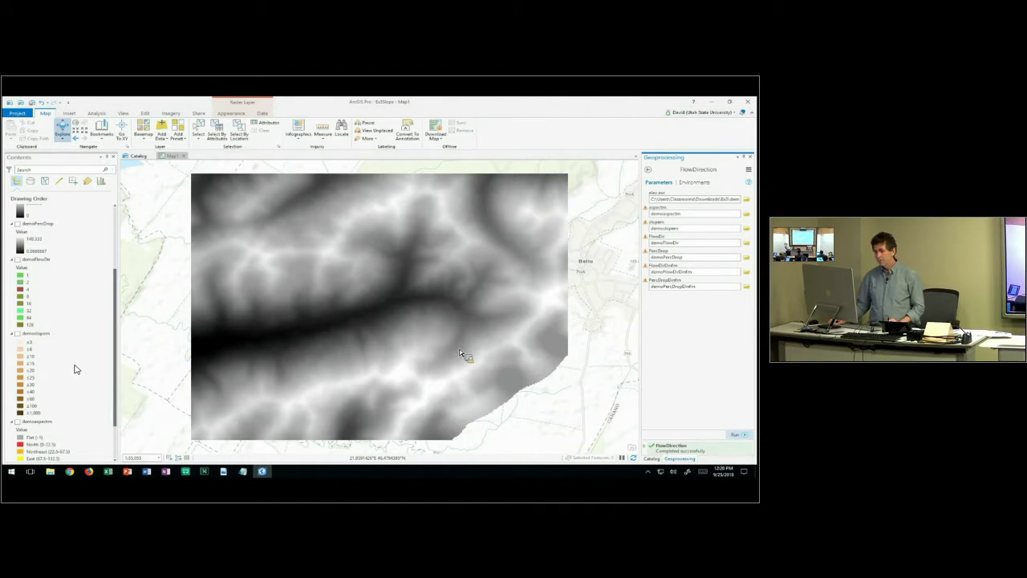
scroll(111, 224, "up", 5)
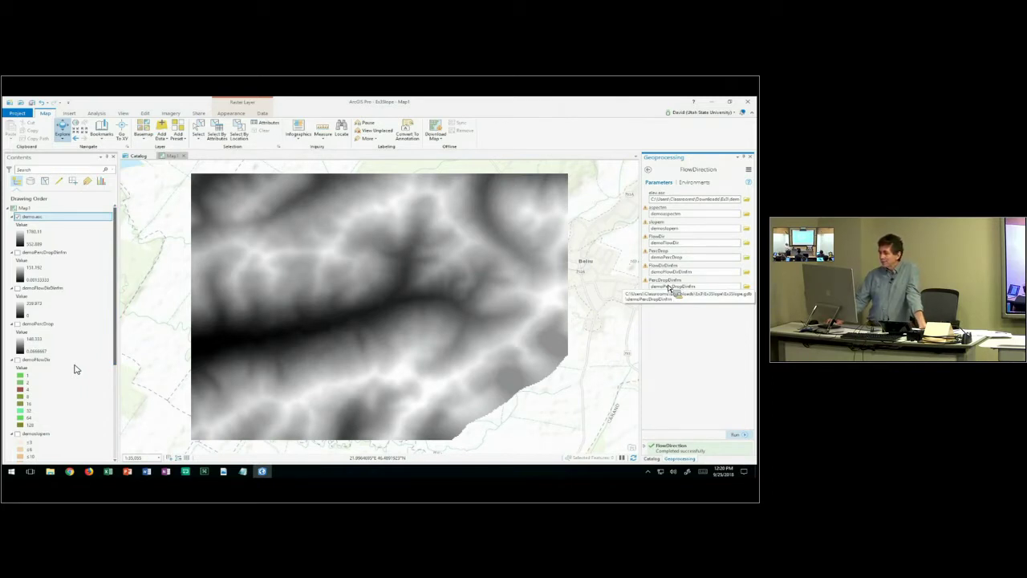
Examine where the demo.asc raster lies geographically on the Topographic basemap
scroll(602, 307, "down", 4)
scroll(602, 308, "down", 2)
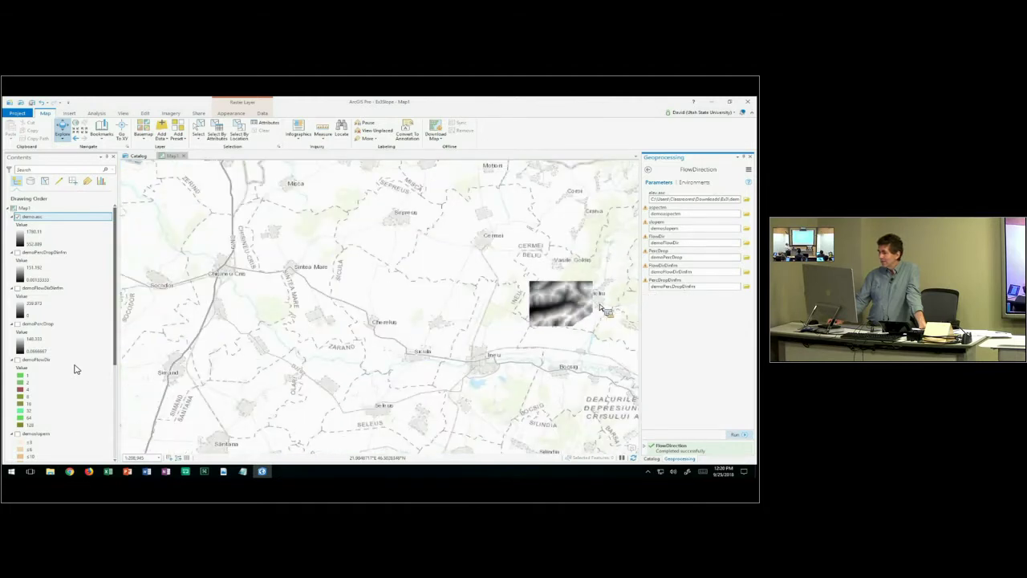
left_click_drag(602, 308, 468, 258)
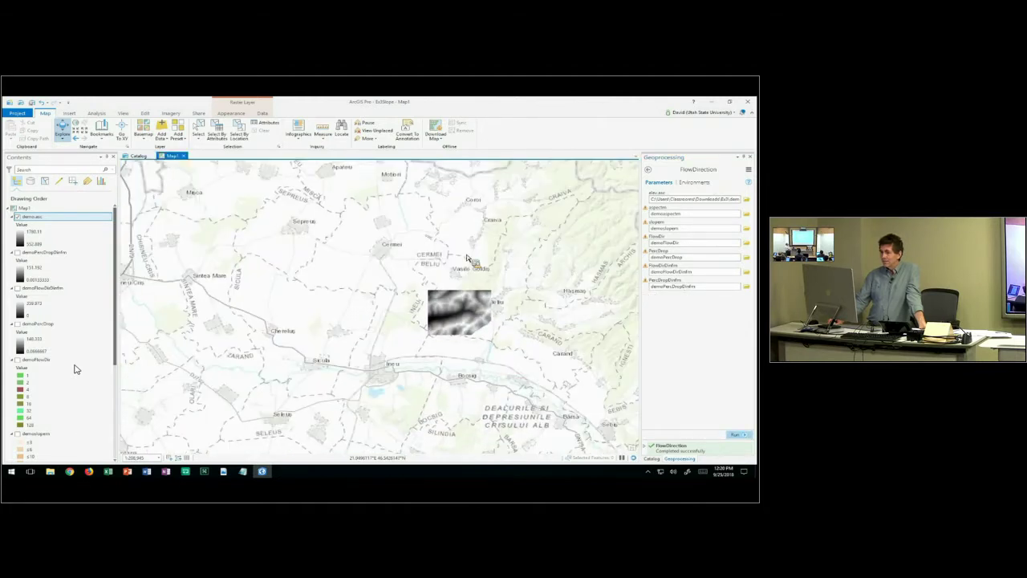
scroll(468, 258, "down", 3)
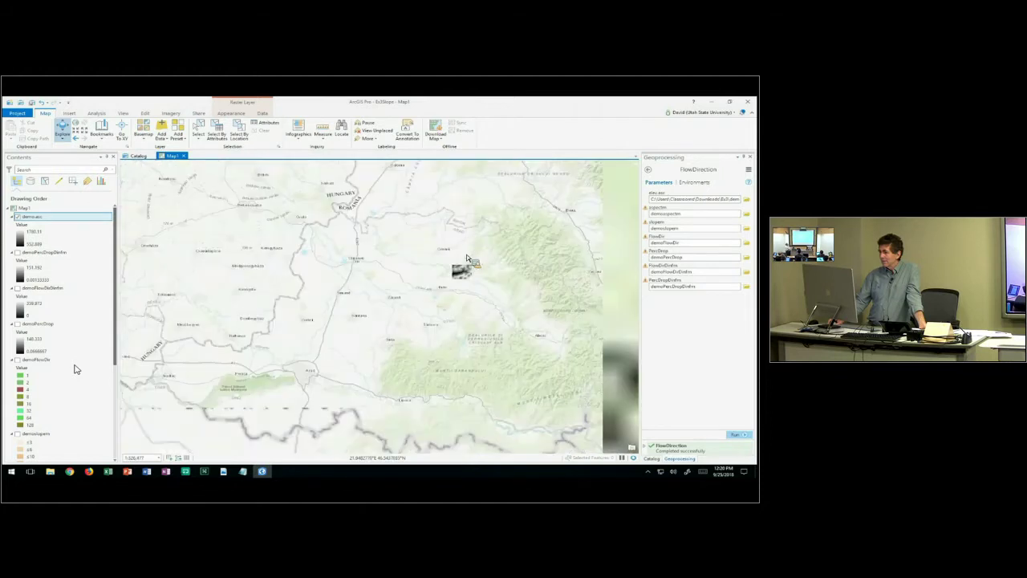
scroll(481, 252, "down", 2)
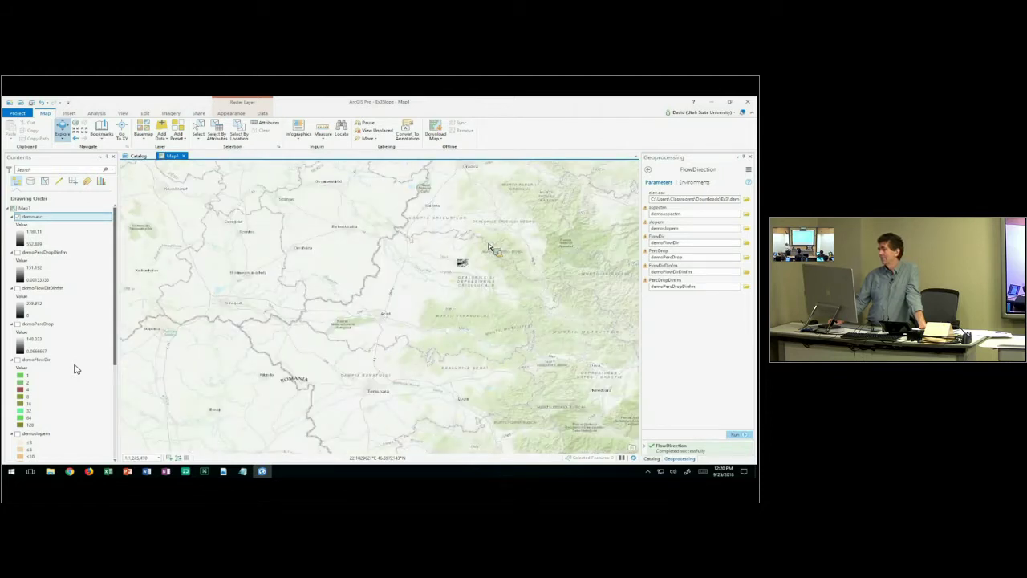
scroll(491, 247, "down", 2)
scroll(489, 247, "down", 2)
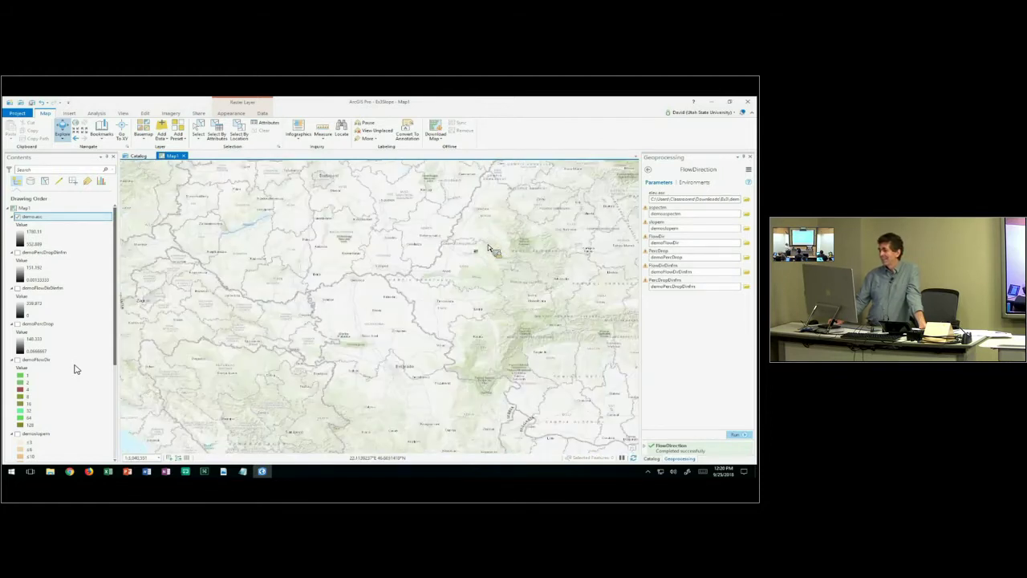
scroll(489, 246, "up", 3)
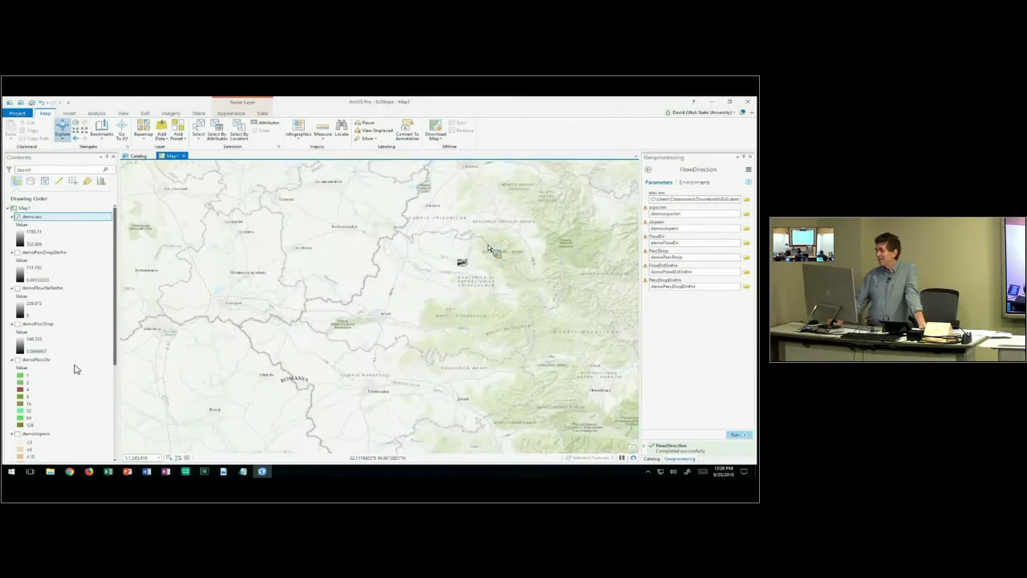
scroll(488, 244, "up", 2)
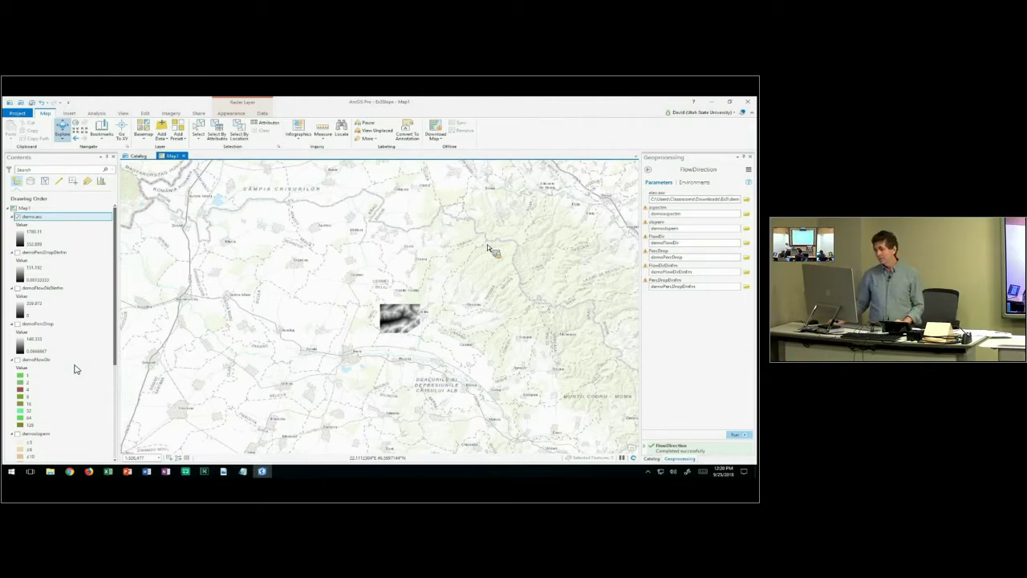
scroll(369, 272, "down", 2)
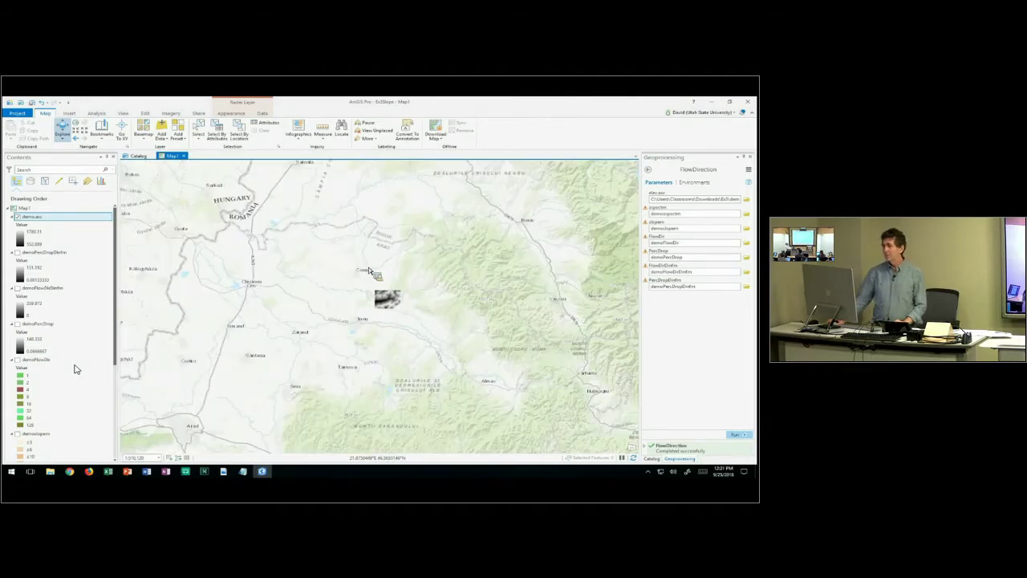
scroll(369, 272, "down", 1)
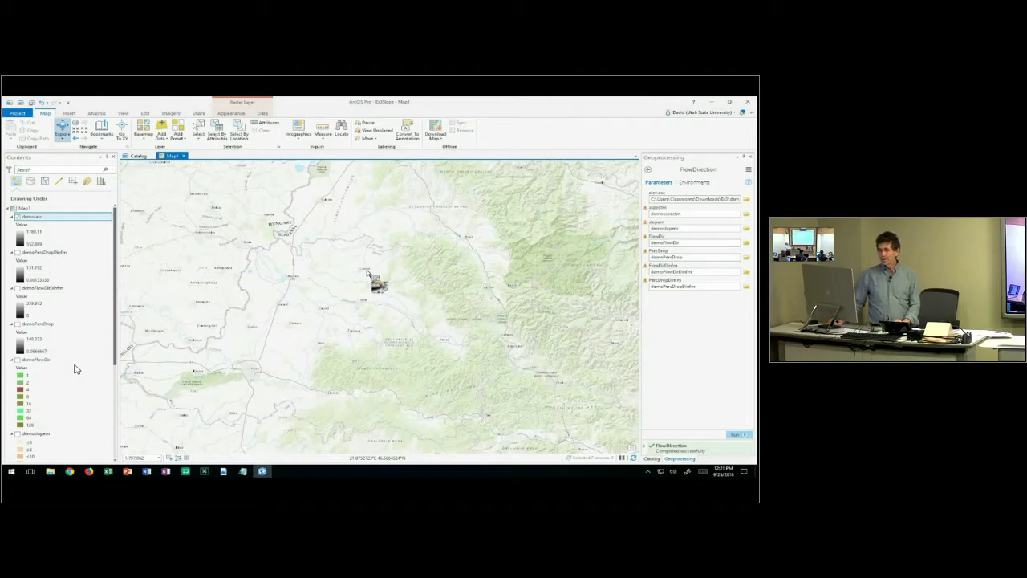
scroll(367, 274, "up", 2)
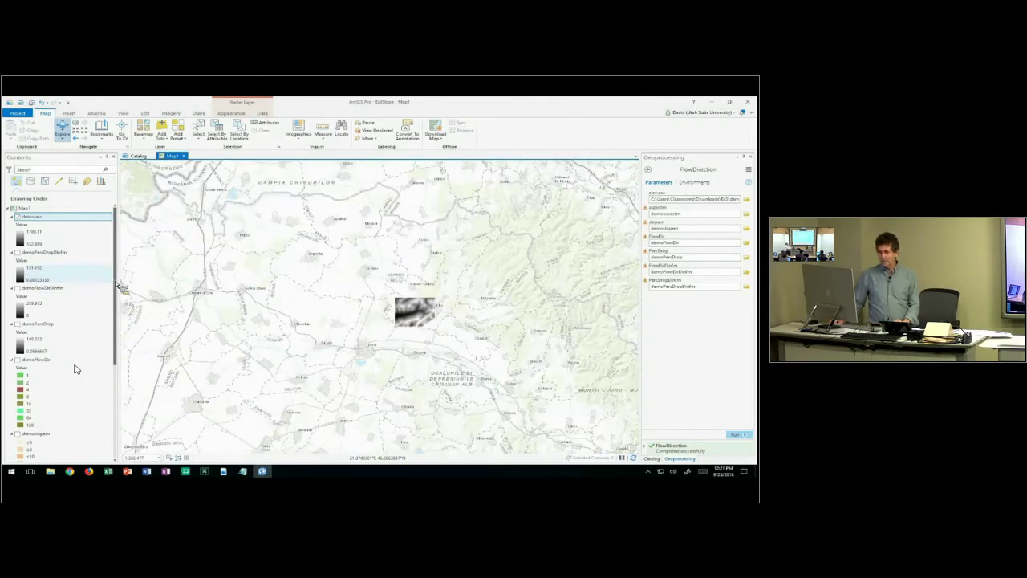
Remove the Topographic basemap layer from the map
scroll(75, 369, "down", 5)
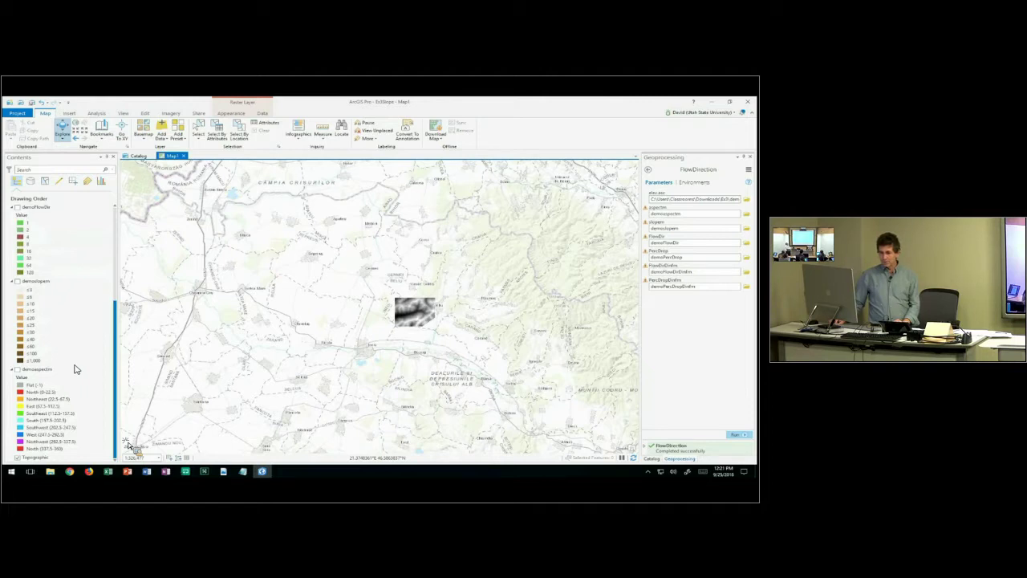
right_click(75, 369)
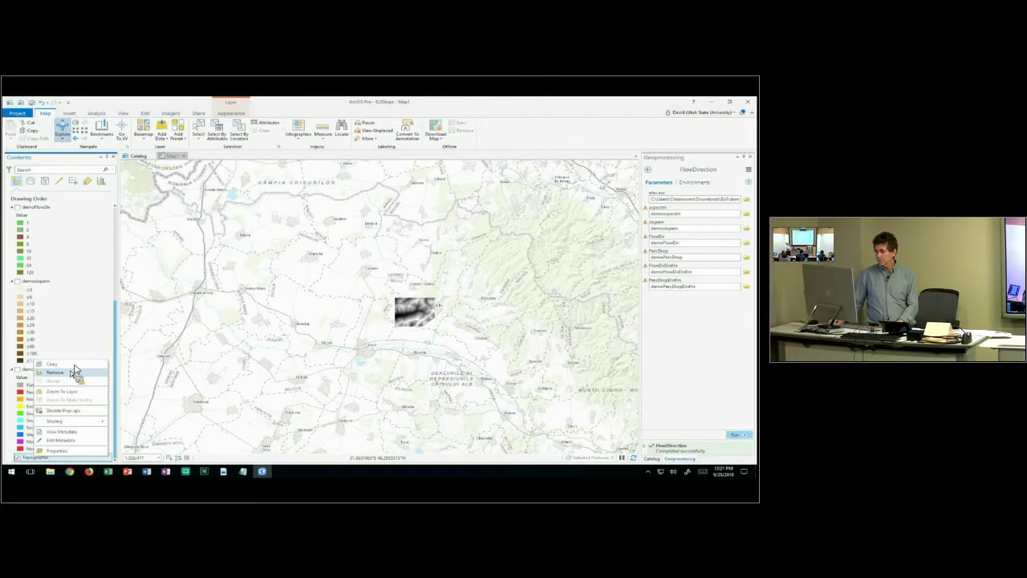
left_click(75, 372)
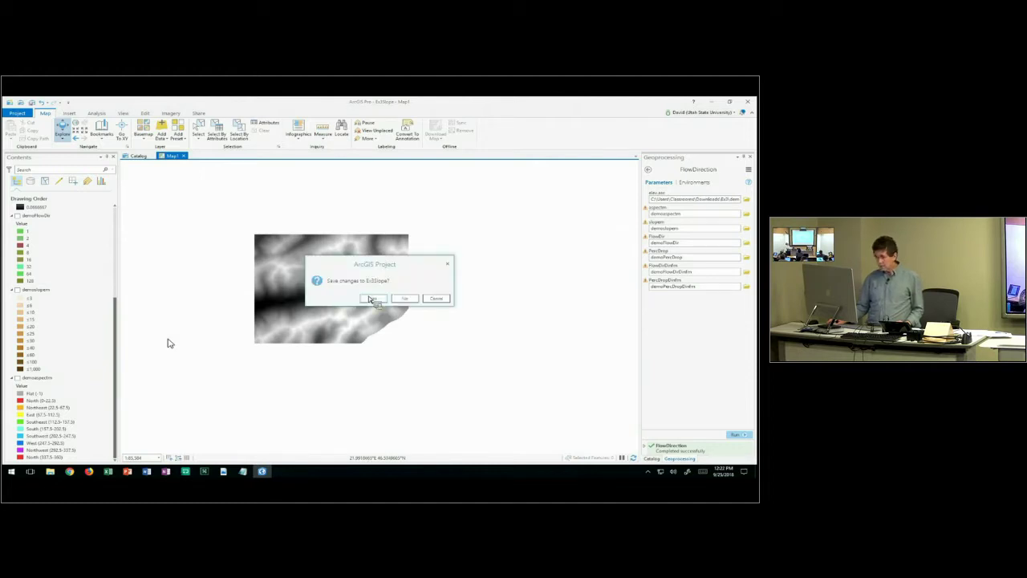
Close ArcGIS Pro, saving the changes to Ex3Slope, and start the program again
left_click(373, 299)
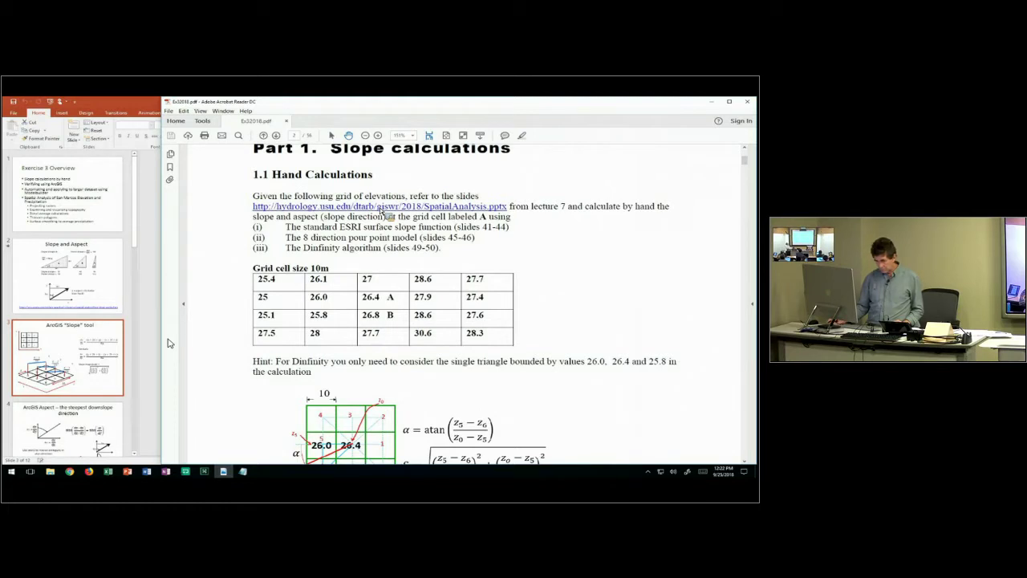
key("super")
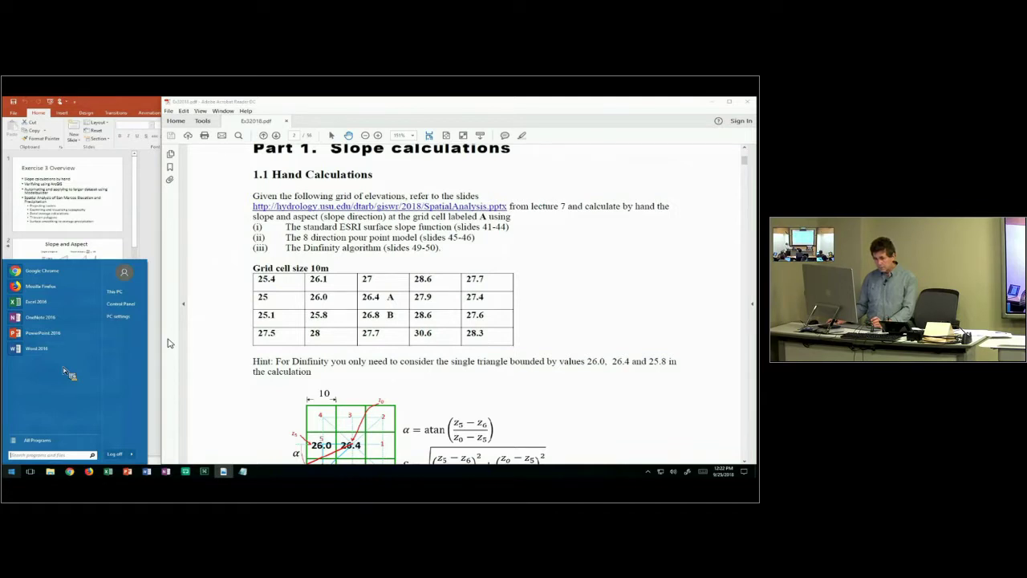
left_click(11, 472)
left_click(11, 472)
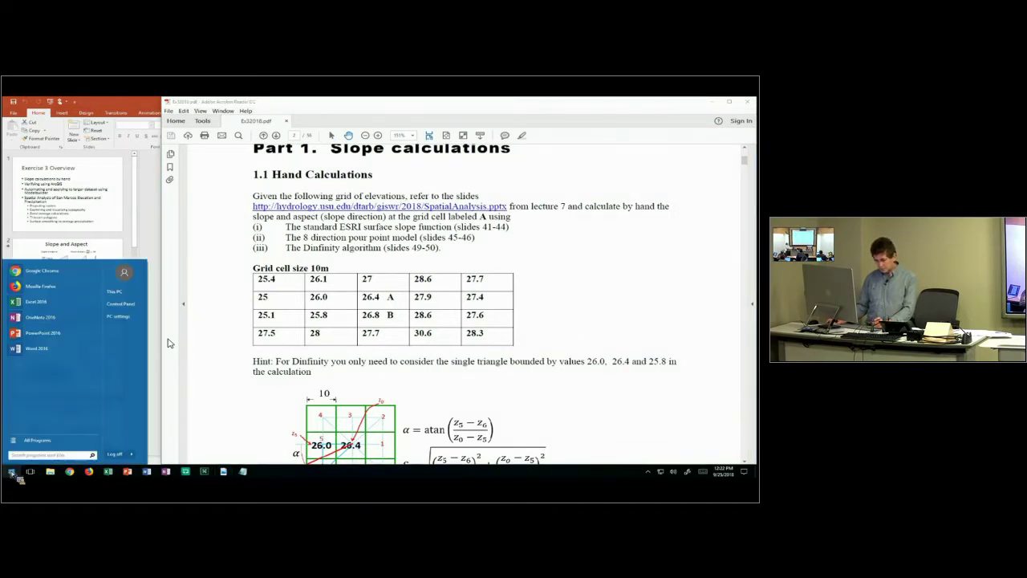
type("ar")
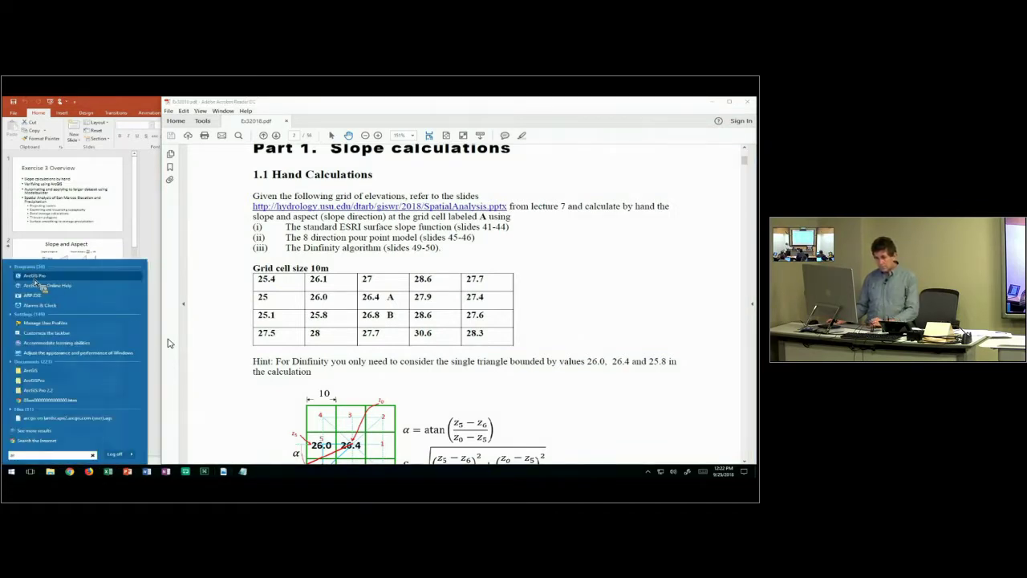
left_click(35, 278)
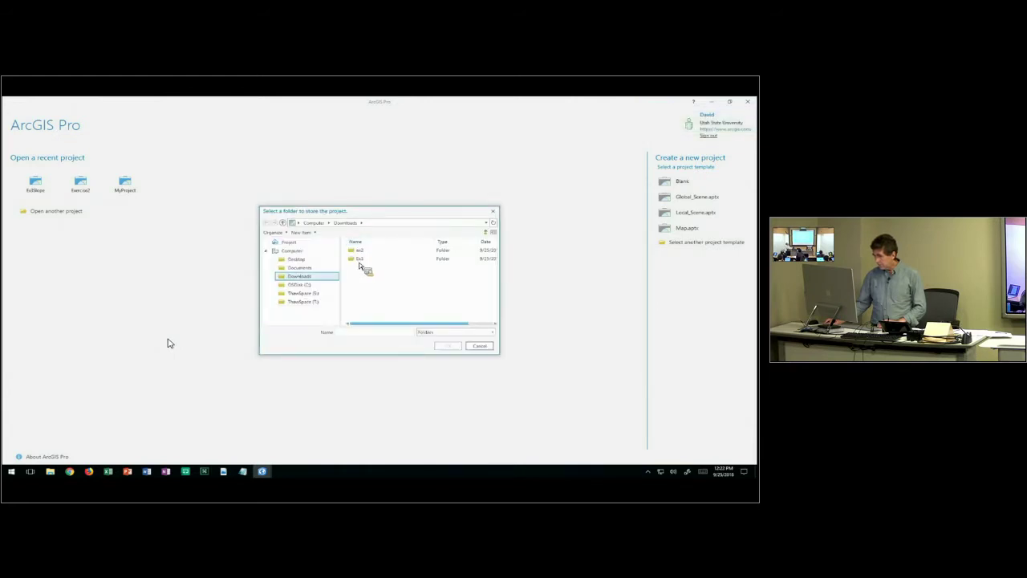
Create the new project as Ex3_Project, stored in the Ex3 folder under Downloads
double_click(360, 260)
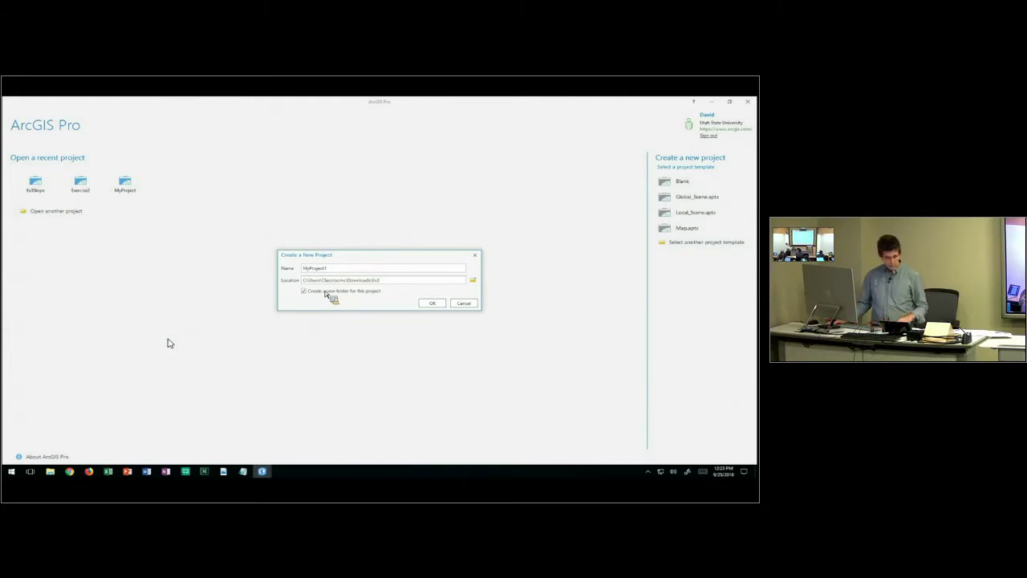
left_click(421, 304)
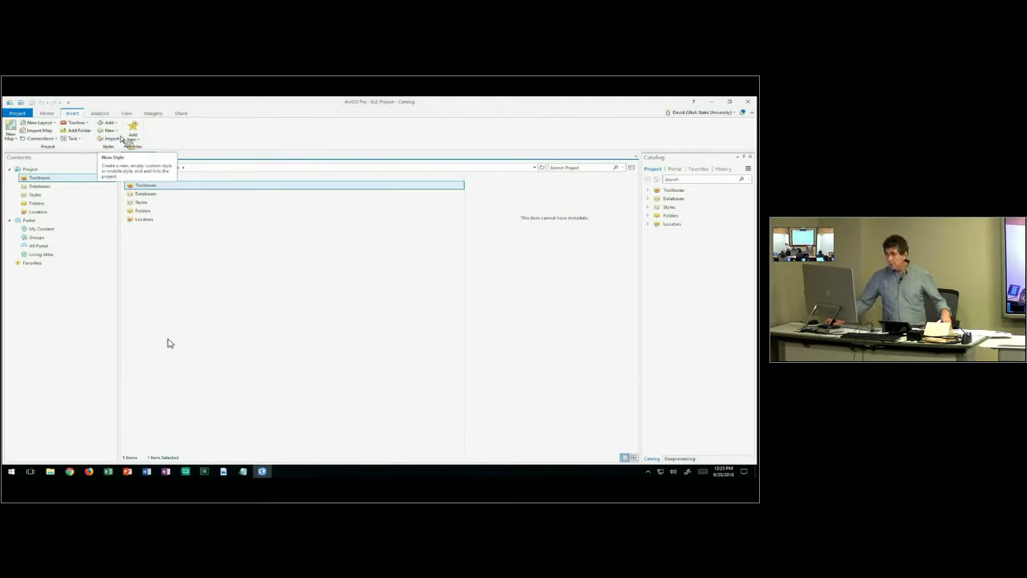
Add the existing geodatabase SanMarcos.gdb from the Ex3 folder under Downloads to the project
left_click(40, 138)
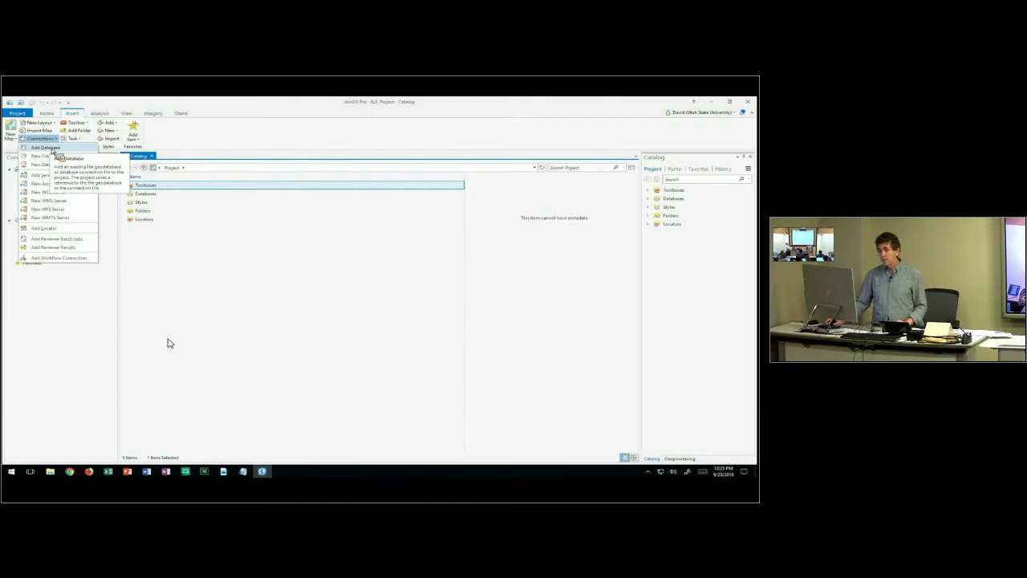
left_click(51, 150)
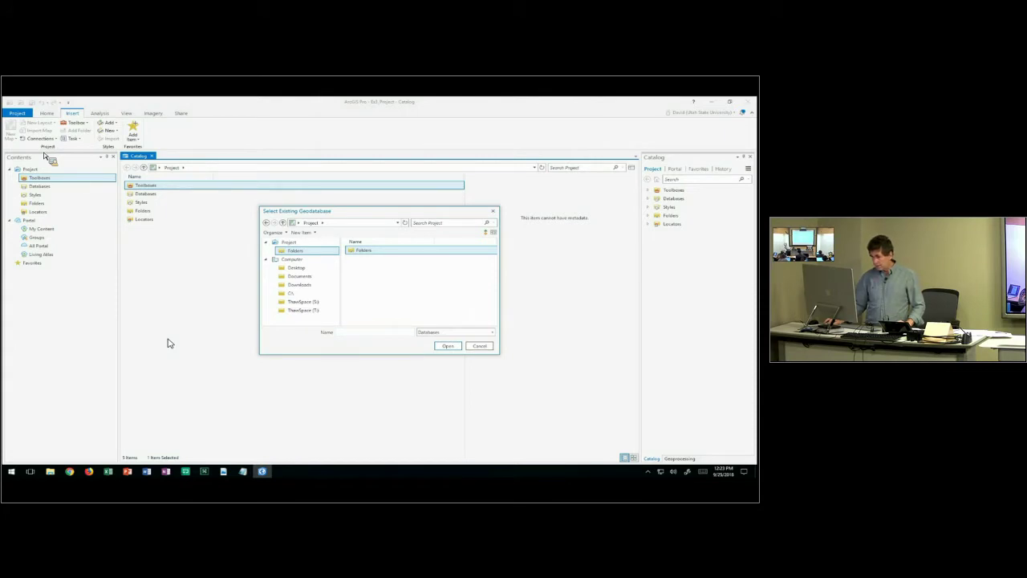
left_click(299, 284)
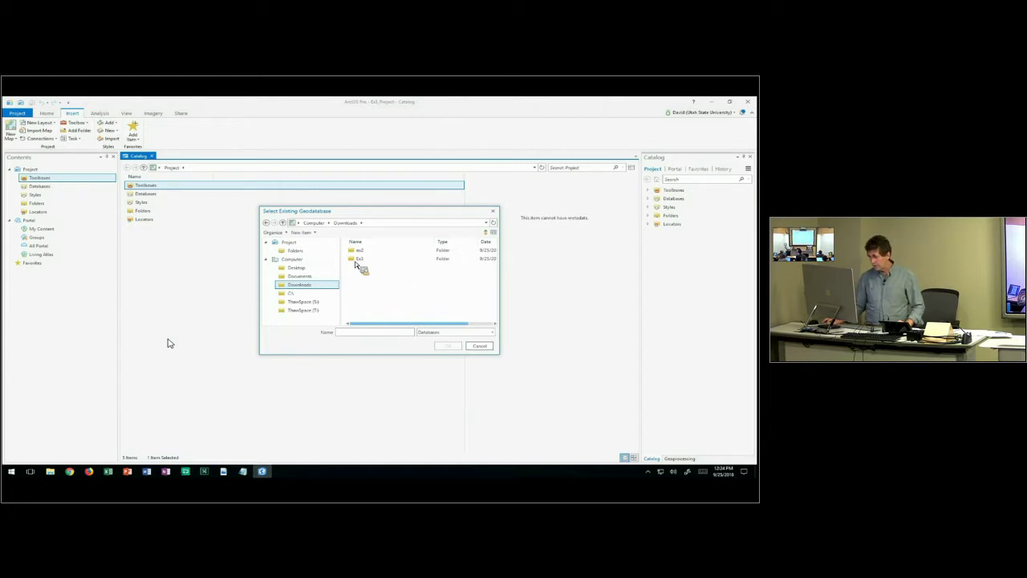
double_click(358, 259)
left_click(369, 267)
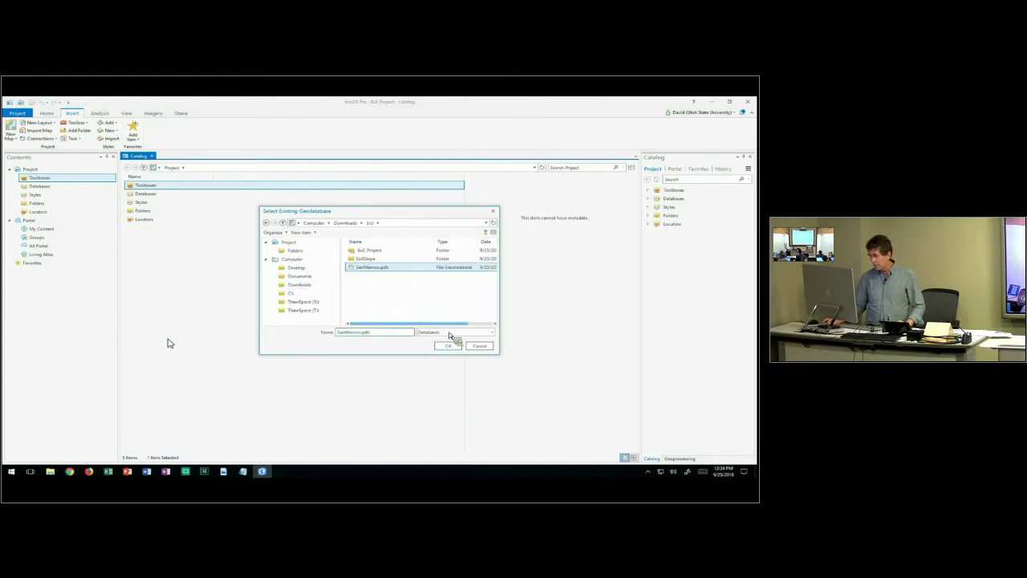
left_click(448, 346)
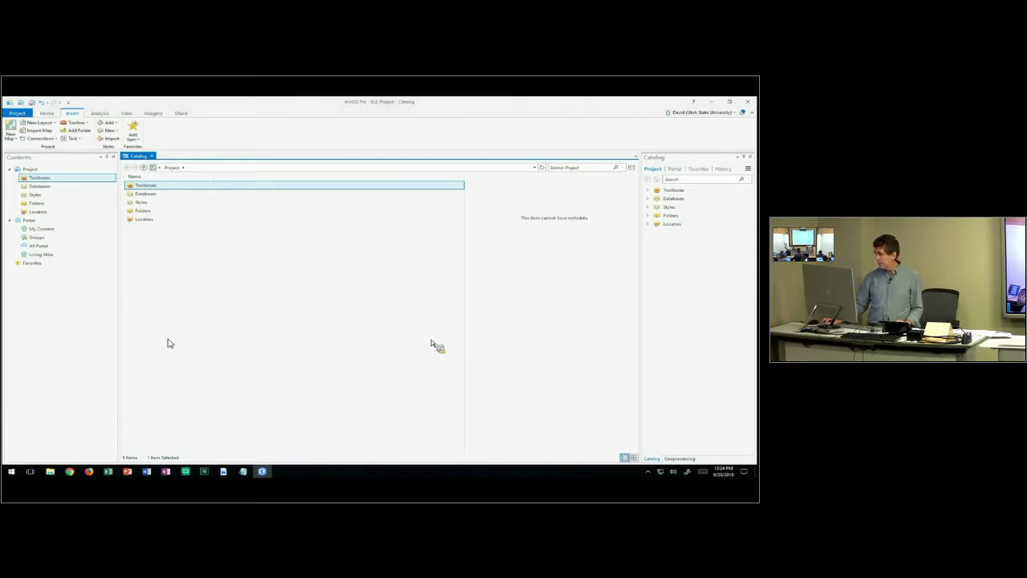
Add the BaseMap feature dataset from SanMarcos.gdb to a new map
left_click(649, 199)
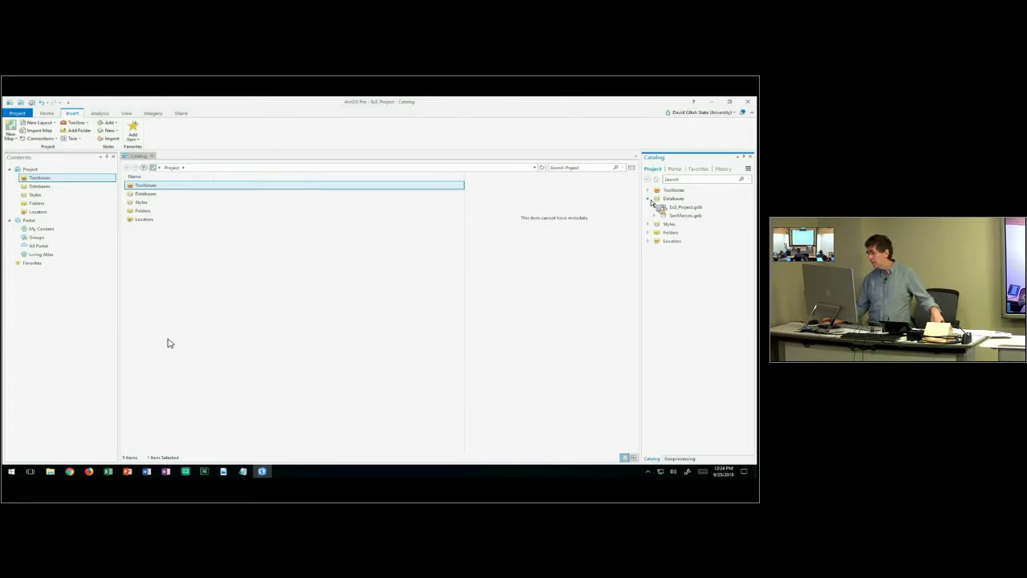
left_click_drag(651, 203, 674, 229)
right_click(674, 230)
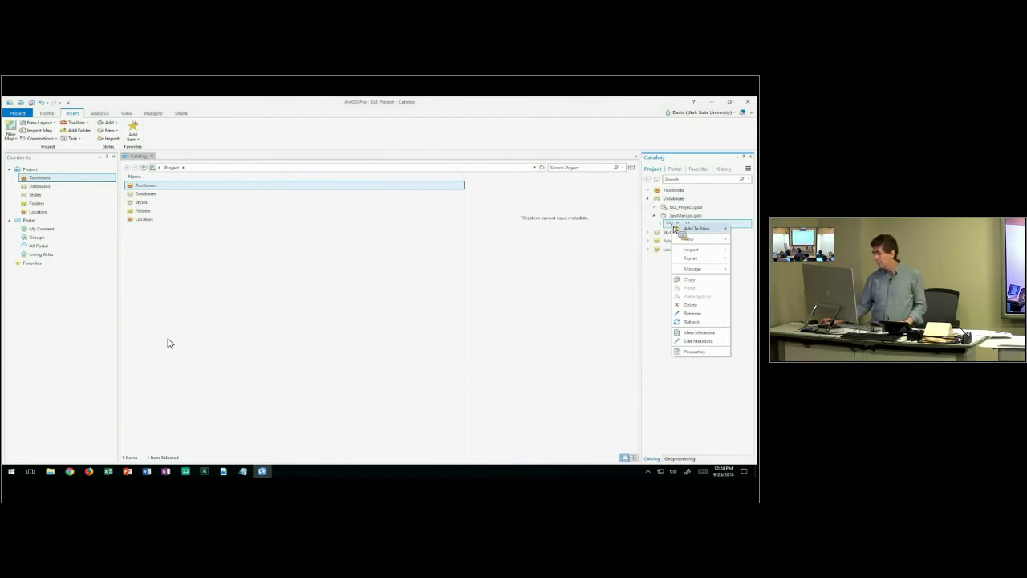
left_click(632, 235)
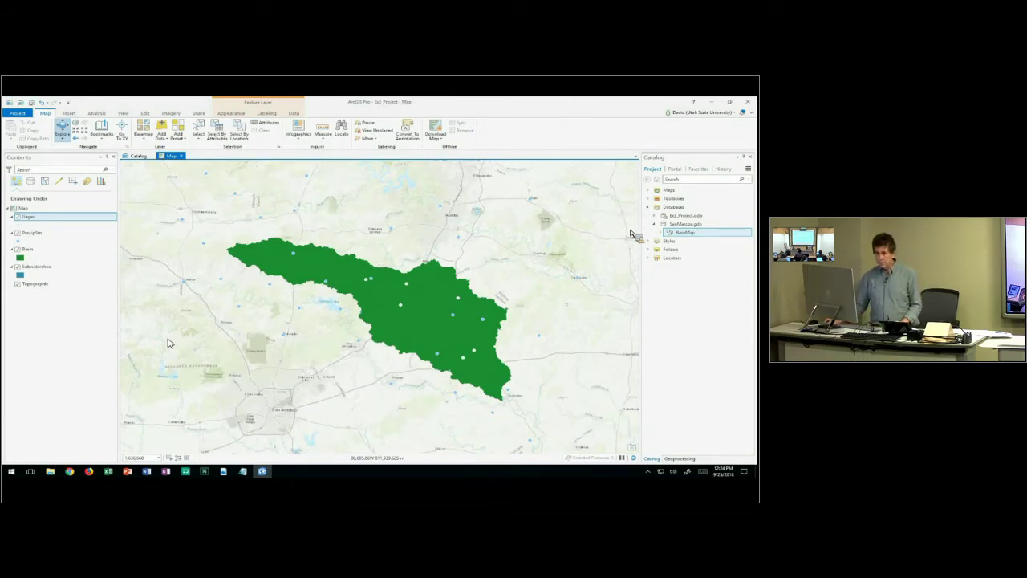
Symbolize the Basin layer as a hollow polygon with a 2 pt dark green outline
left_click_drag(631, 234, 24, 264)
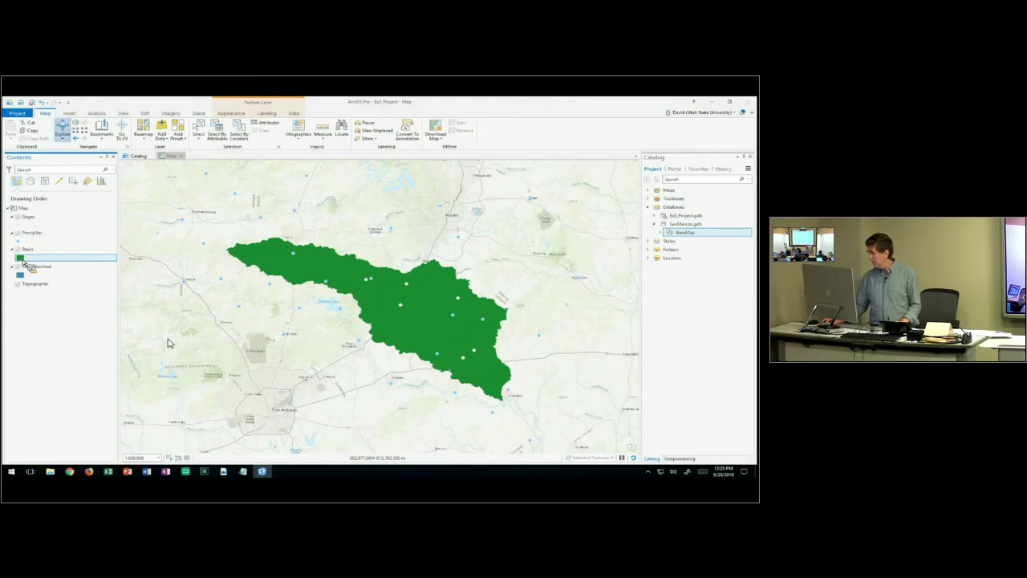
left_click(20, 257)
left_click(689, 229)
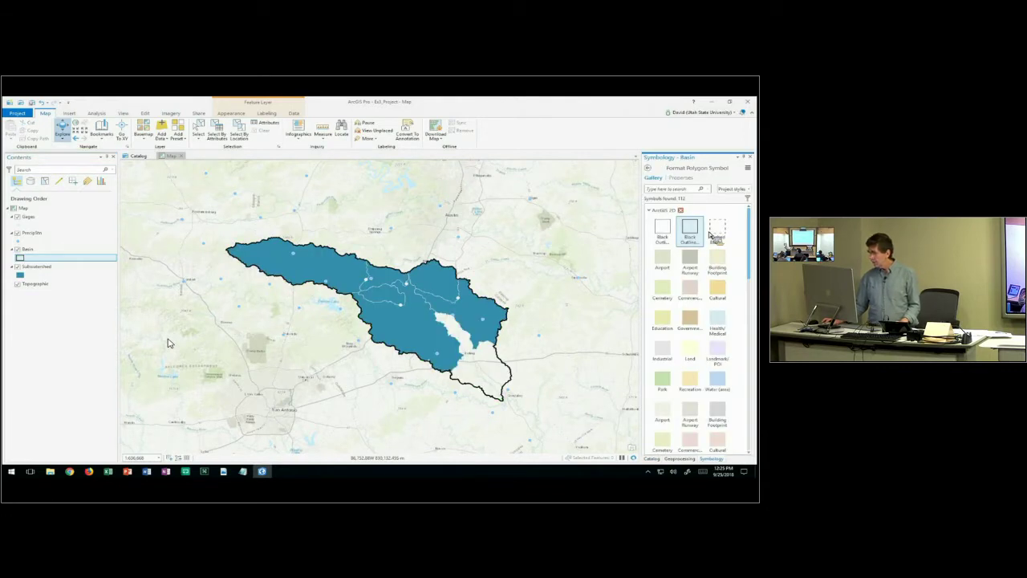
left_click(679, 177)
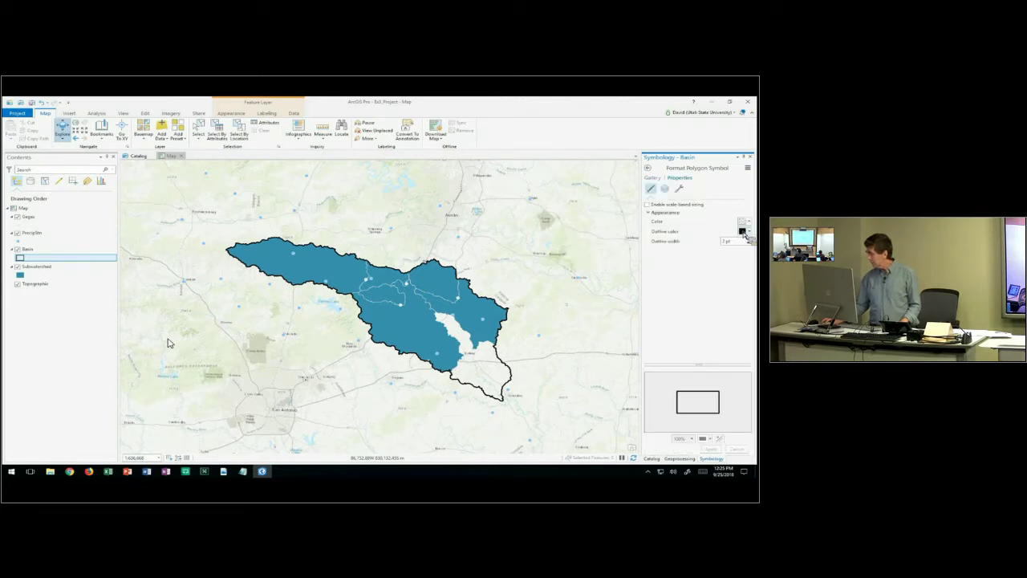
left_click(747, 232)
left_click(714, 293)
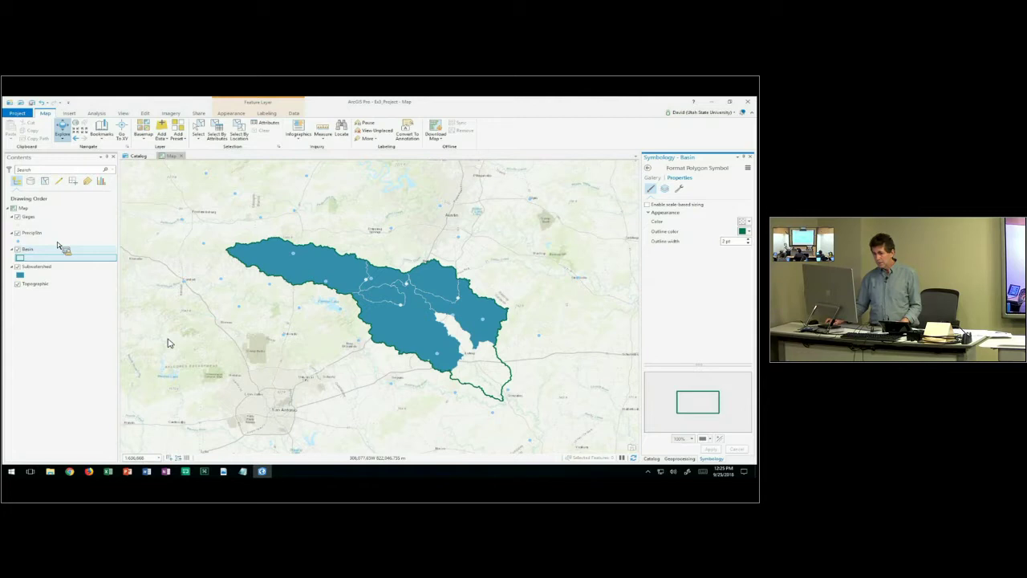
Give the Subwatershed layer no fill color and a gray outline
left_click(20, 275)
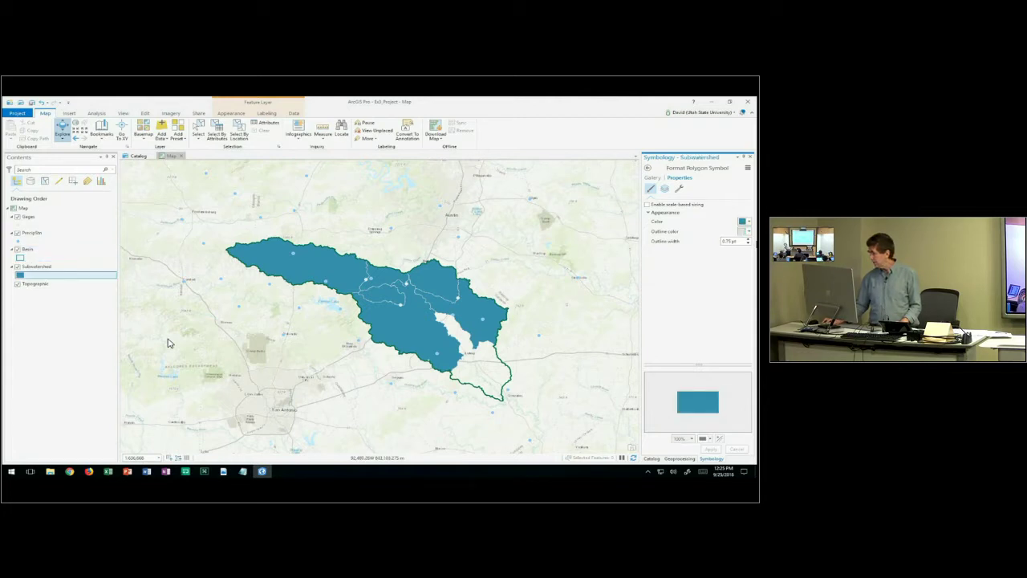
left_click(744, 221)
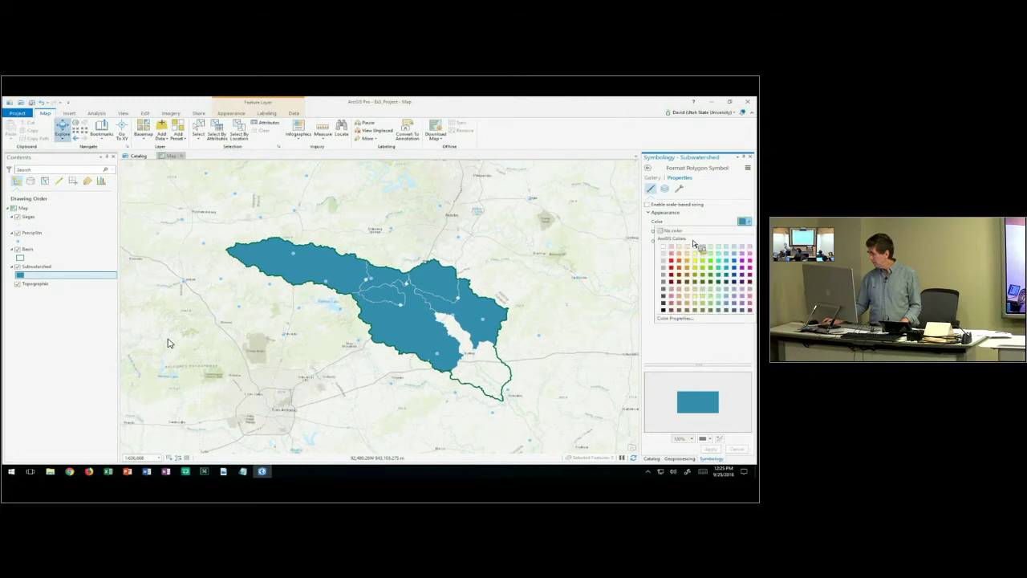
left_click(699, 247)
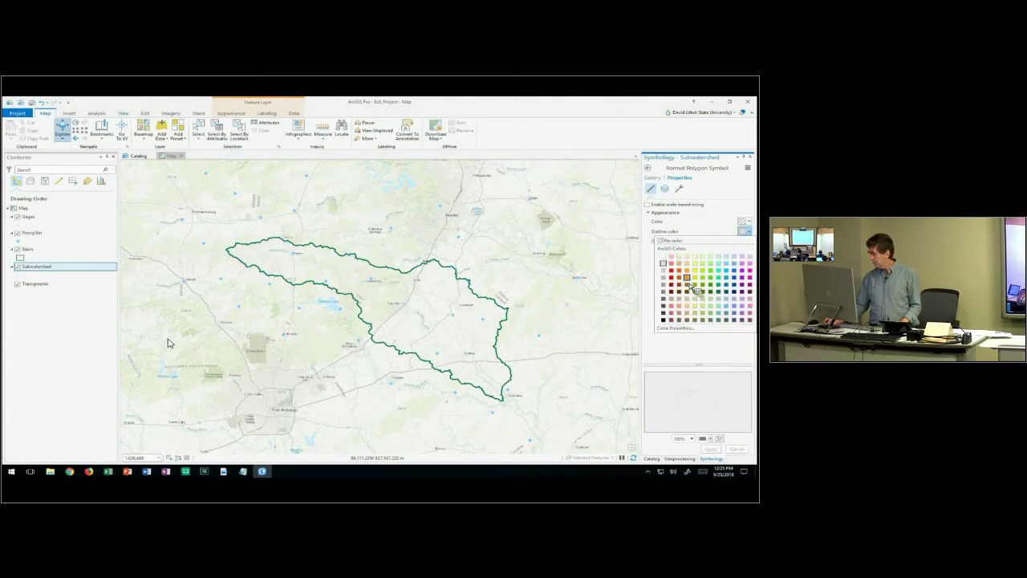
left_click(696, 291)
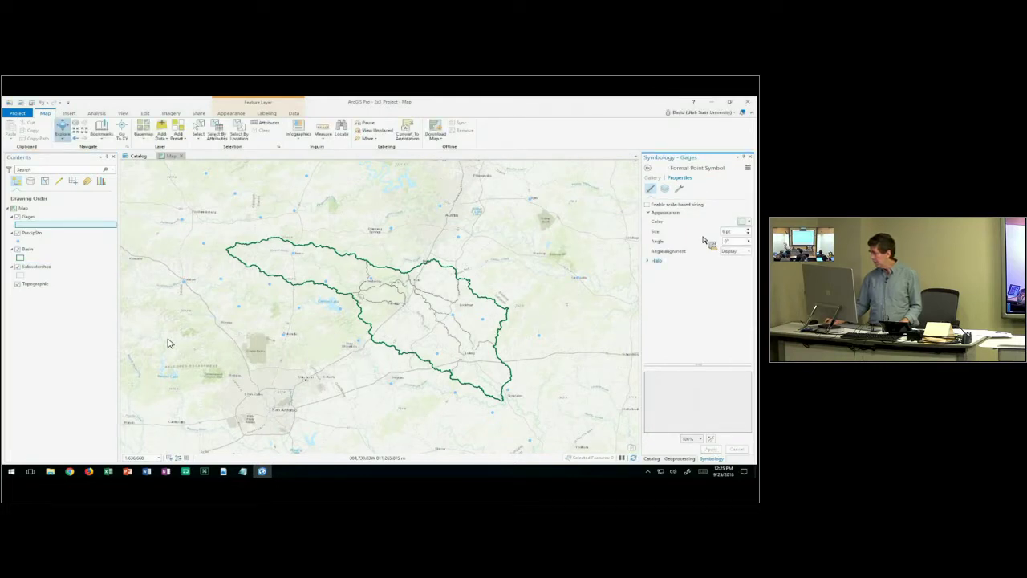
Change the Gages point symbol color to orange-red and apply it
left_click(742, 220)
left_click(679, 267)
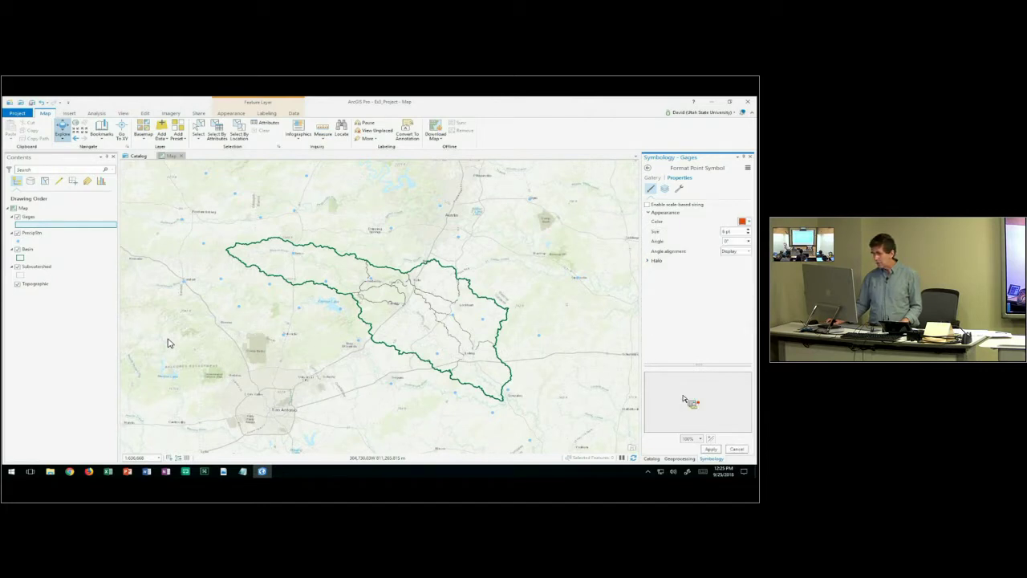
left_click(710, 449)
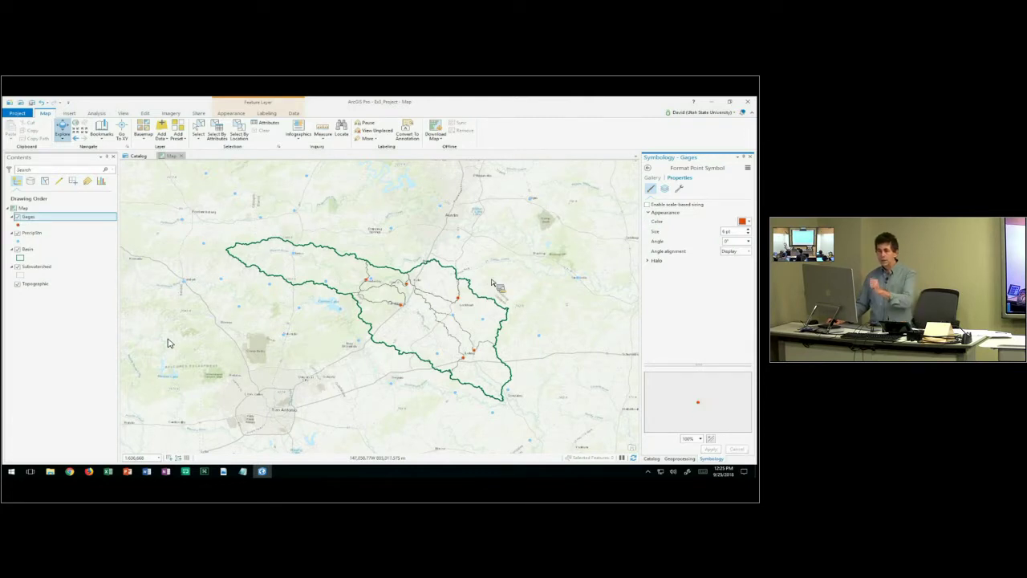